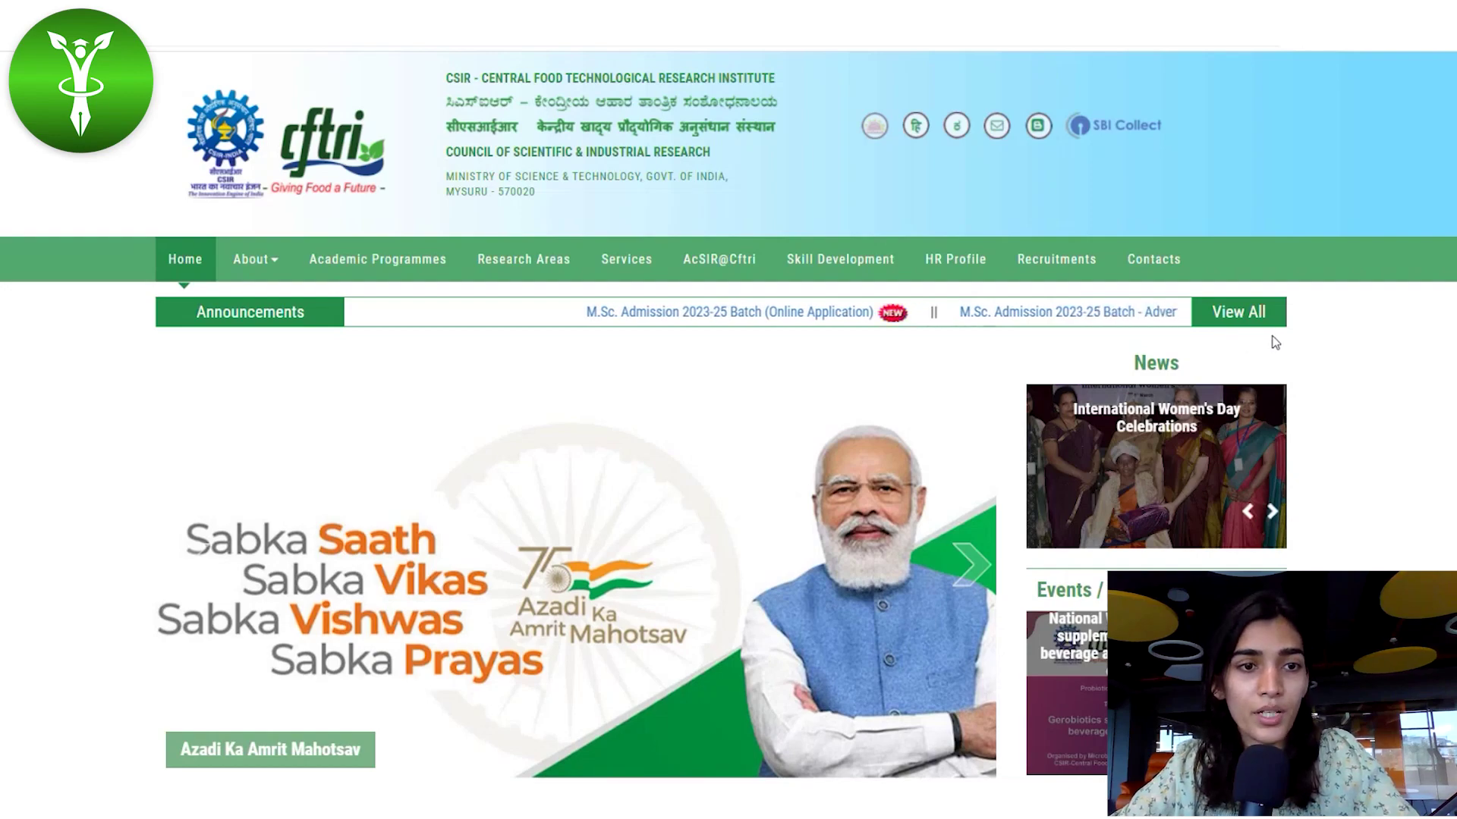
Open the M.Sc. (Food Technology) 2023-25 admission portal from View All in the Announcements bar.
{"action": "left_click", "coordinate": [1249, 319]}
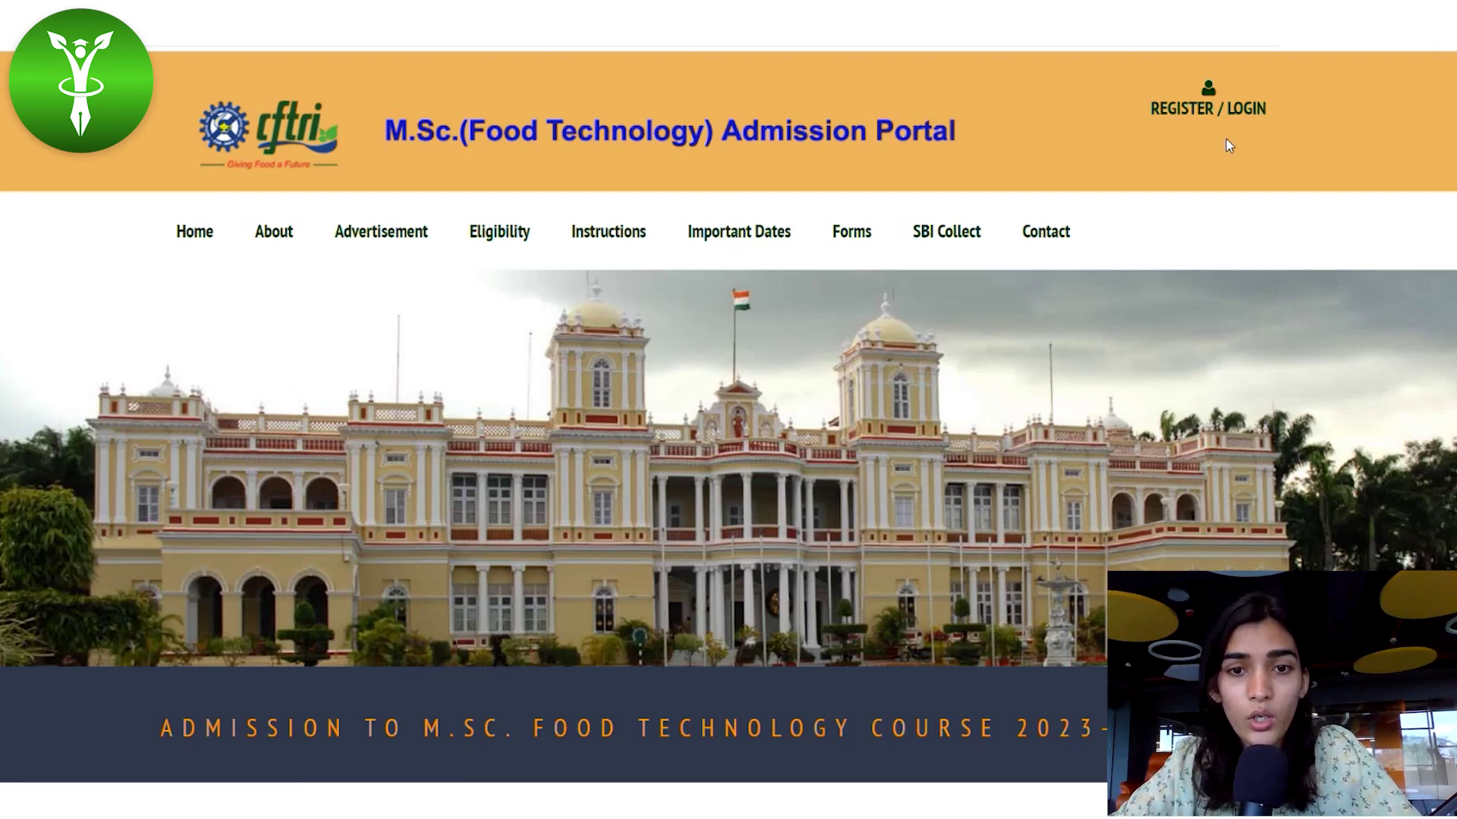
Submit the Sign Up registration form for a new applicant account and view the success message.
{"action": "left_click", "coordinate": [1223, 114]}
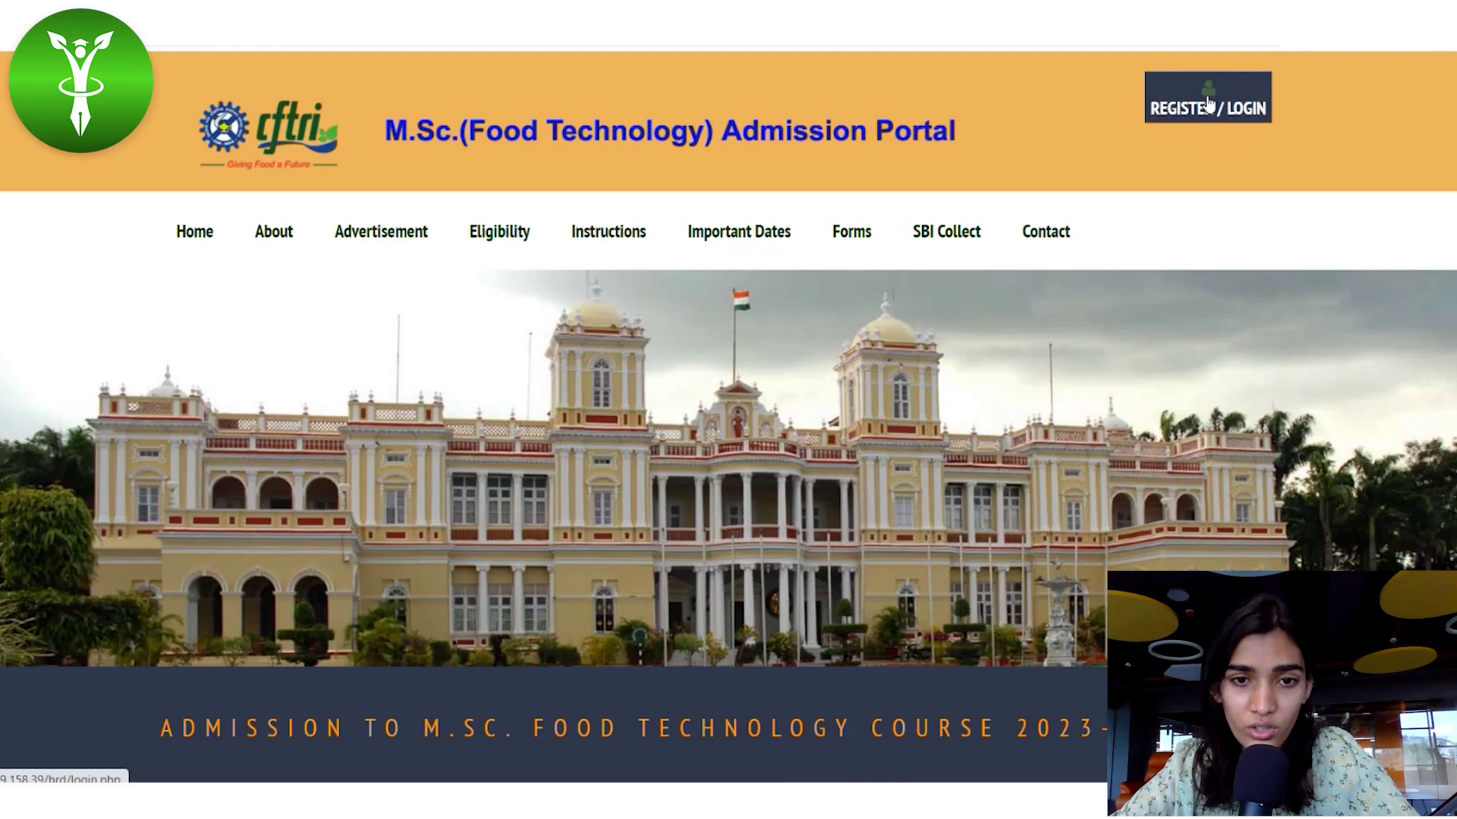
{"action": "scroll", "coordinate": [1035, 524], "scroll_direction": "down", "scroll_amount": 5}
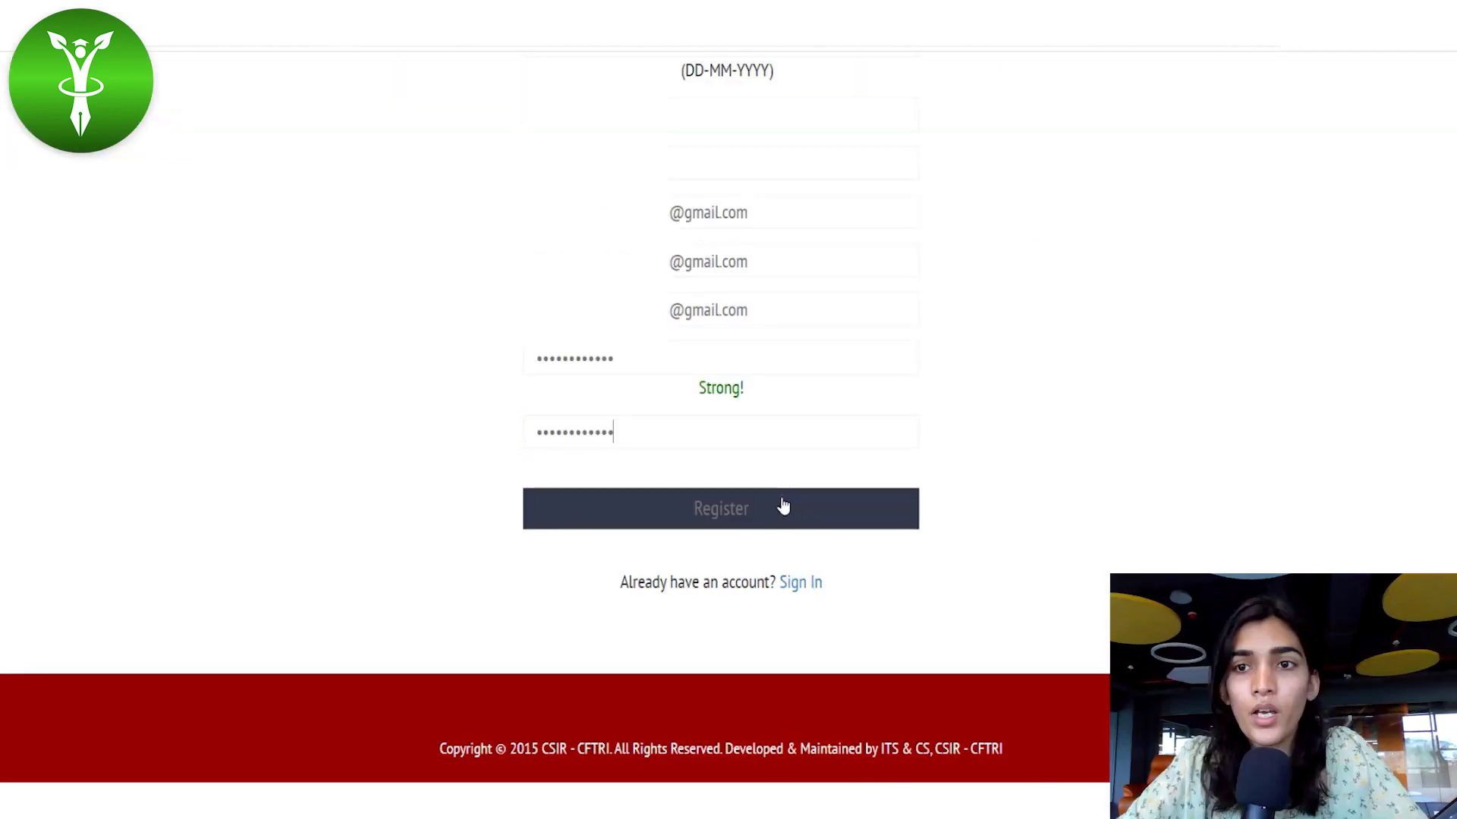
{"action": "left_click", "coordinate": [781, 503]}
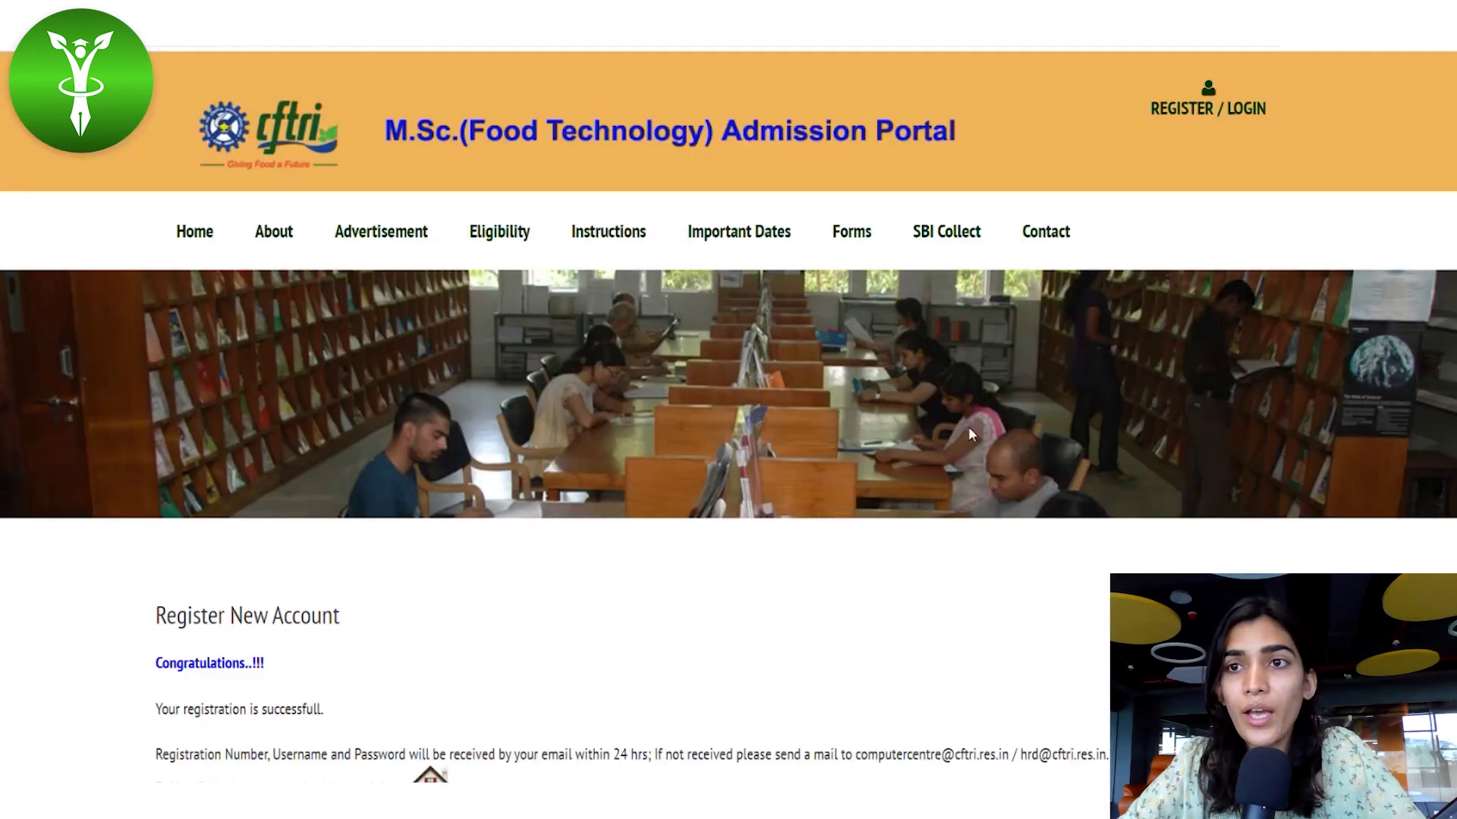
{"action": "scroll", "coordinate": [968, 427], "scroll_direction": "down", "scroll_amount": 3}
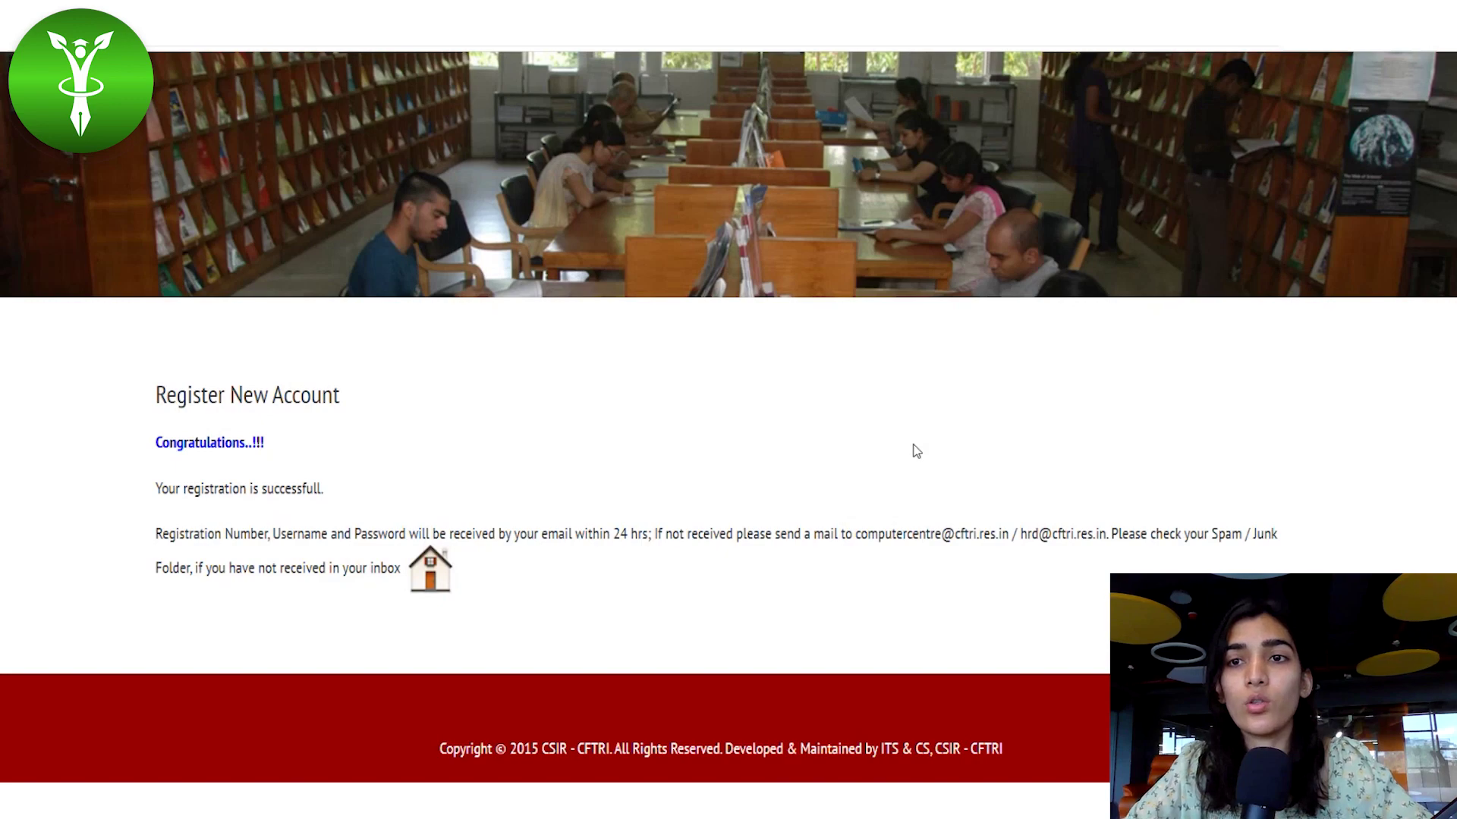
{"action": "scroll", "coordinate": [1208, 166], "scroll_direction": "up", "scroll_amount": 3}
Log in with the applicant's Gmail username and password to reach the 2023-25 batch page.
{"action": "left_click", "coordinate": [1207, 110]}
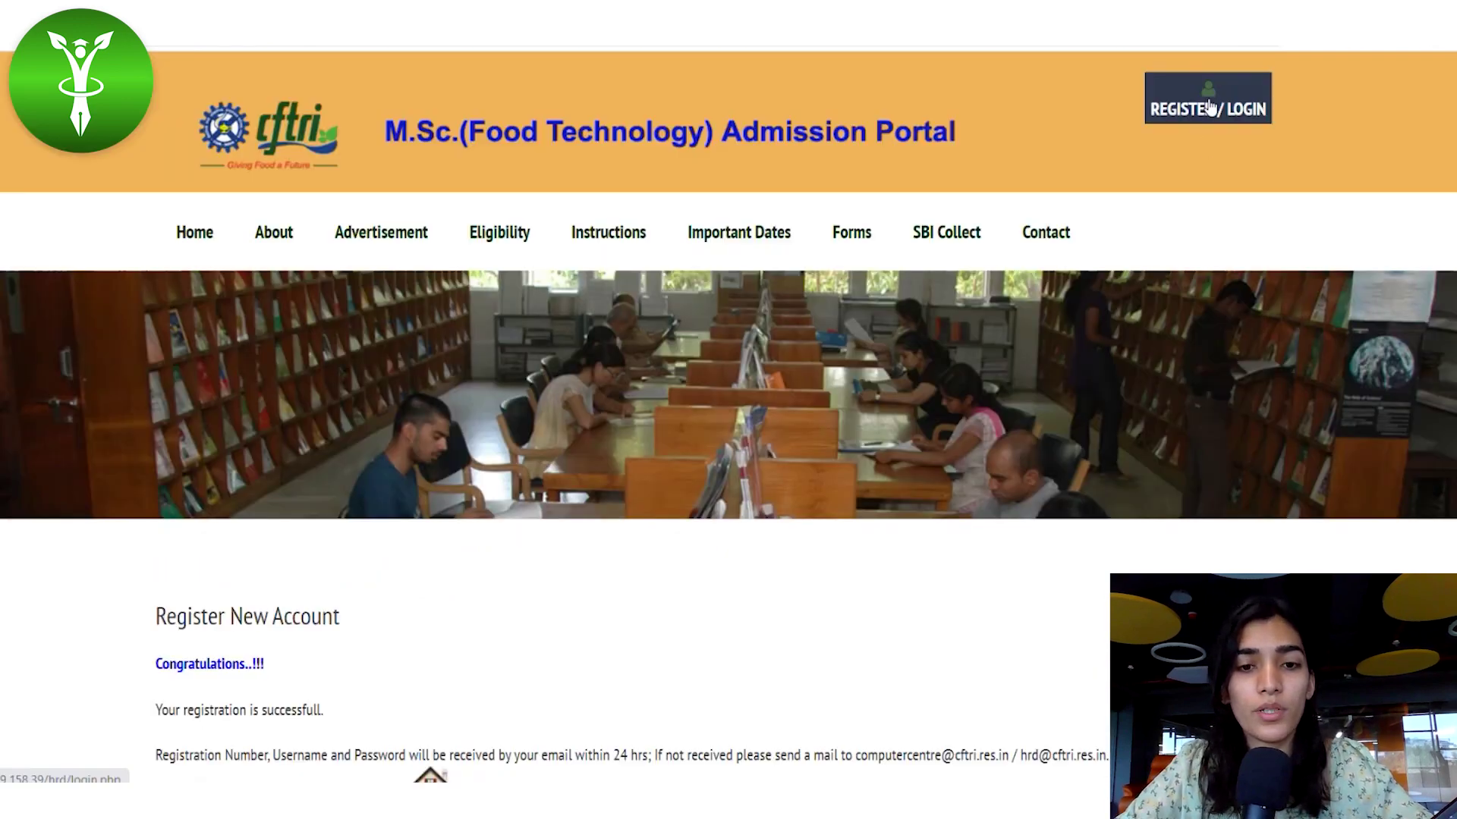
{"action": "scroll", "coordinate": [632, 698], "scroll_direction": "down", "scroll_amount": 1}
{"action": "scroll", "coordinate": [632, 698], "scroll_direction": "down", "scroll_amount": 1}
{"action": "left_click", "coordinate": [654, 585]}
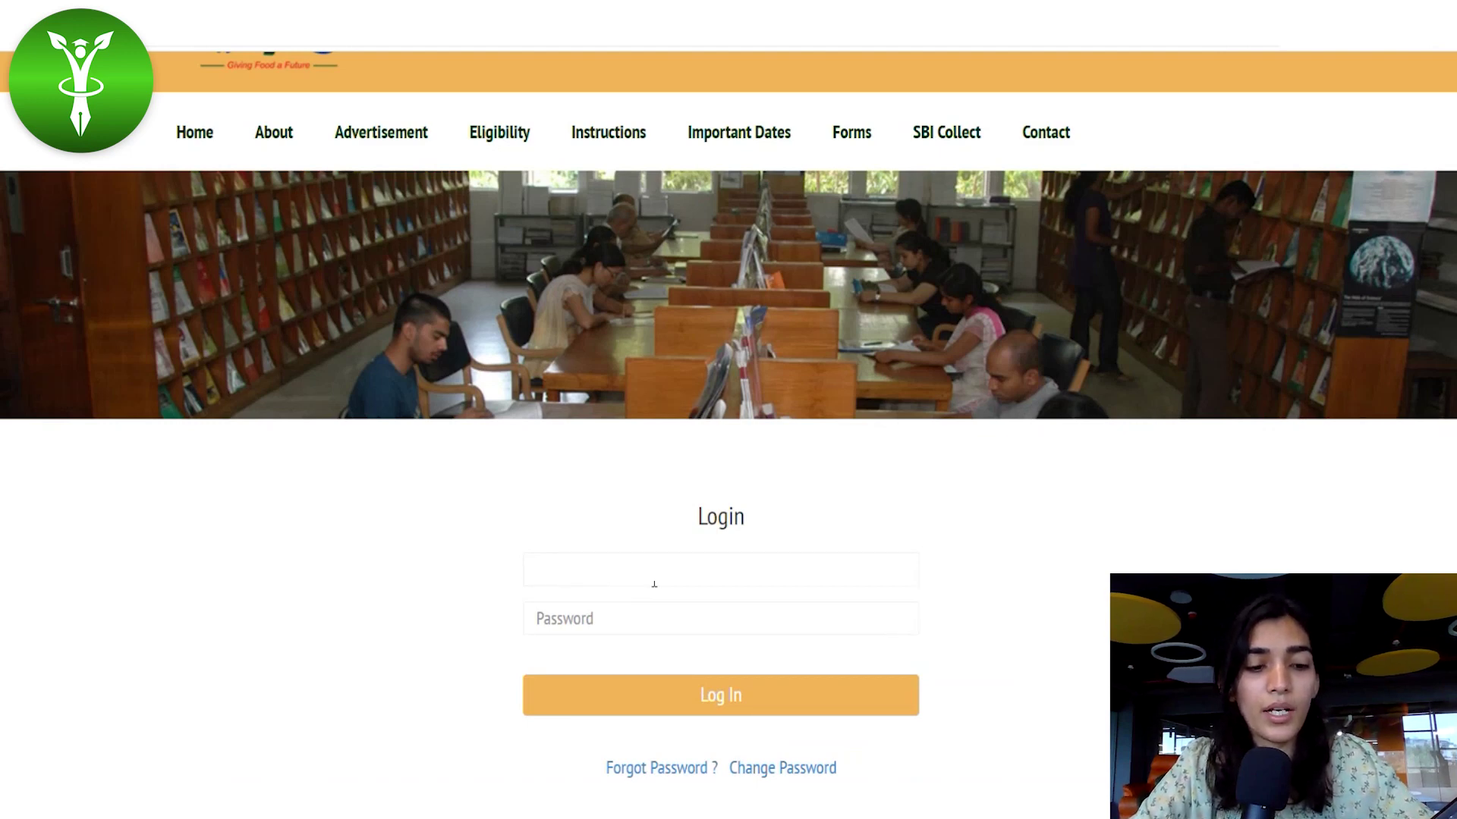
{"action": "type", "text": "@"}
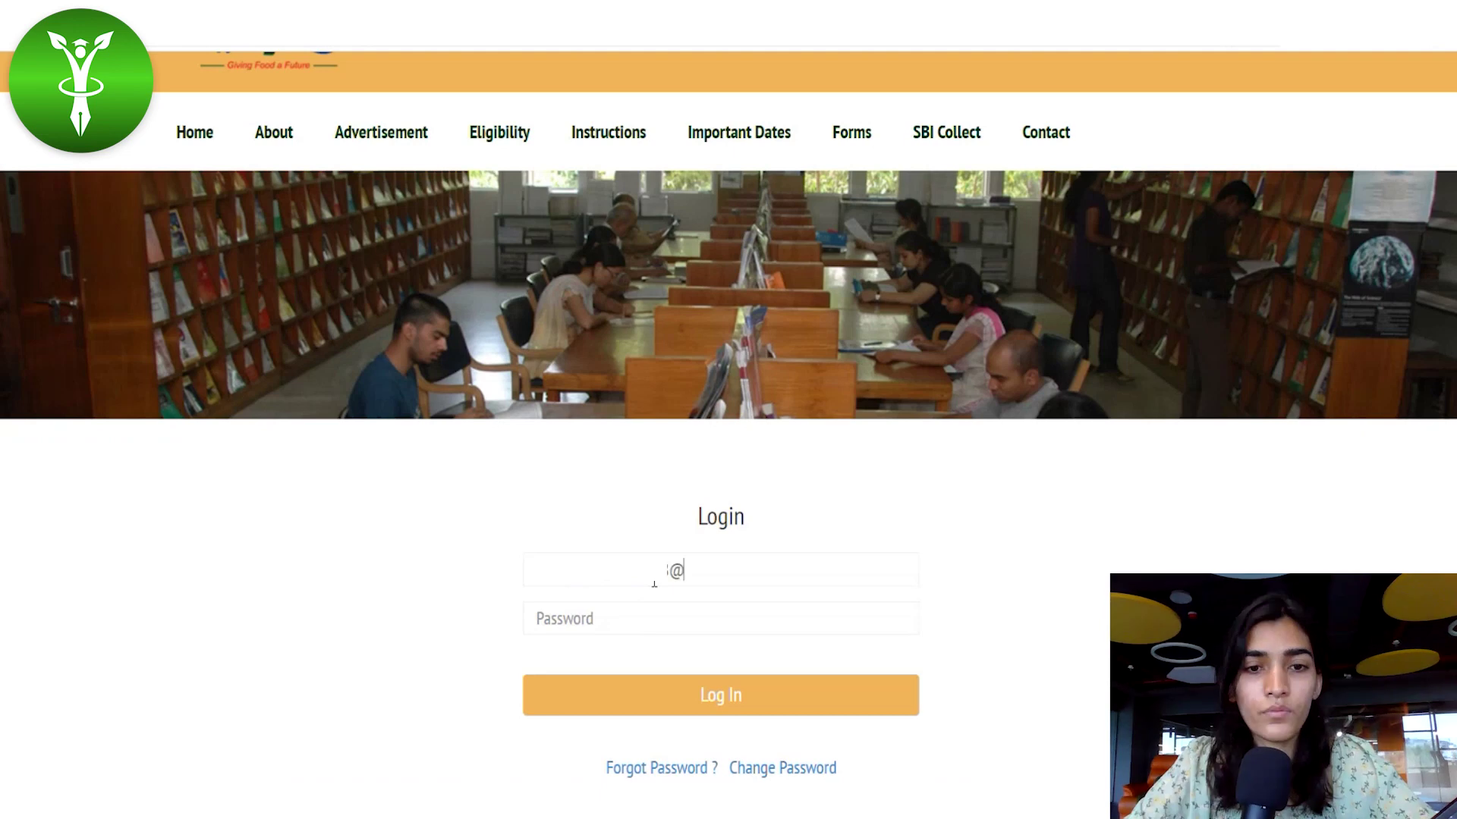
{"action": "type", "text": "gmail.com"}
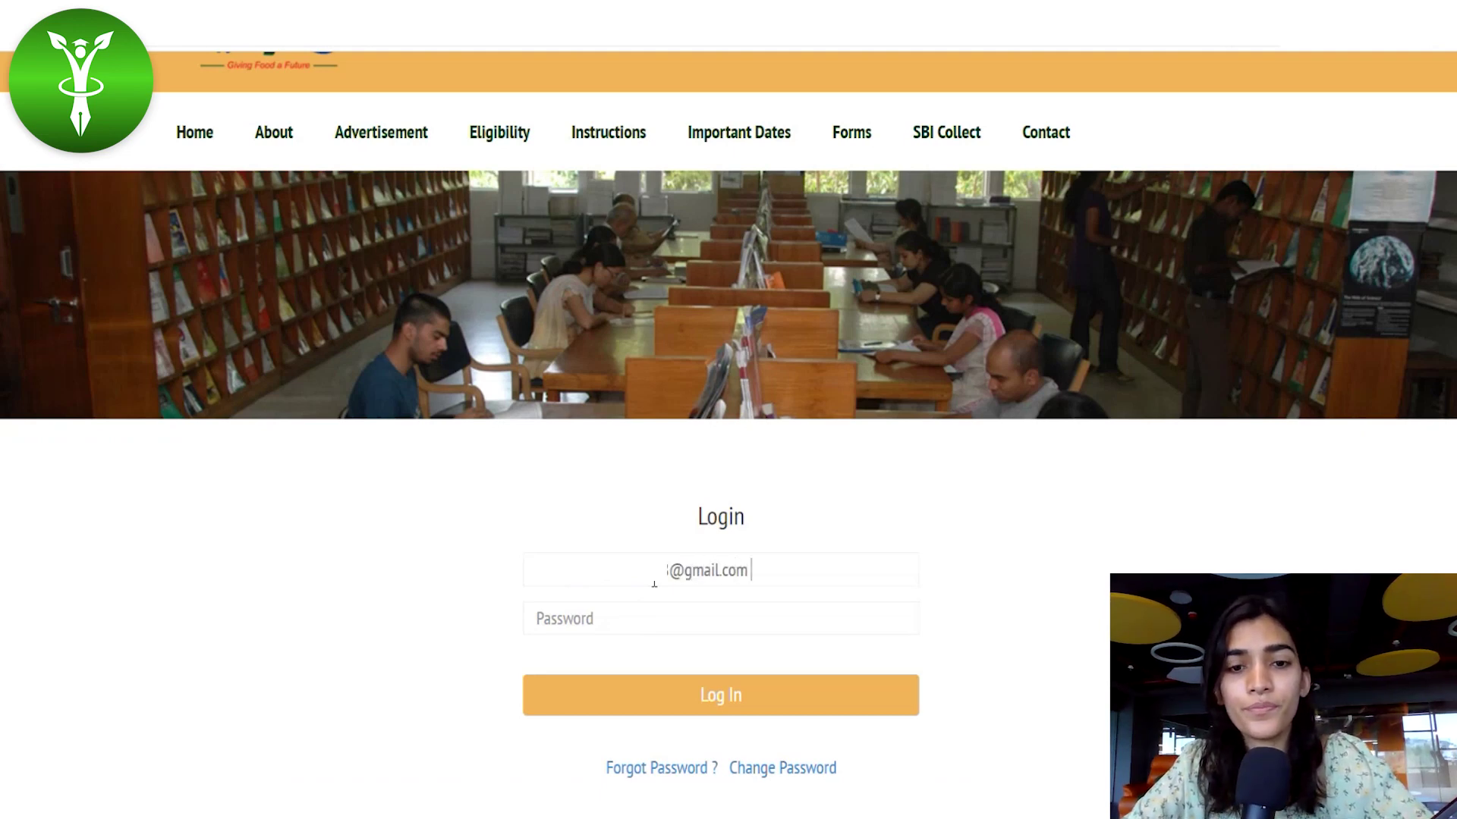
{"action": "key", "text": "Tab"}
{"action": "type", "text": "•••••••••"}
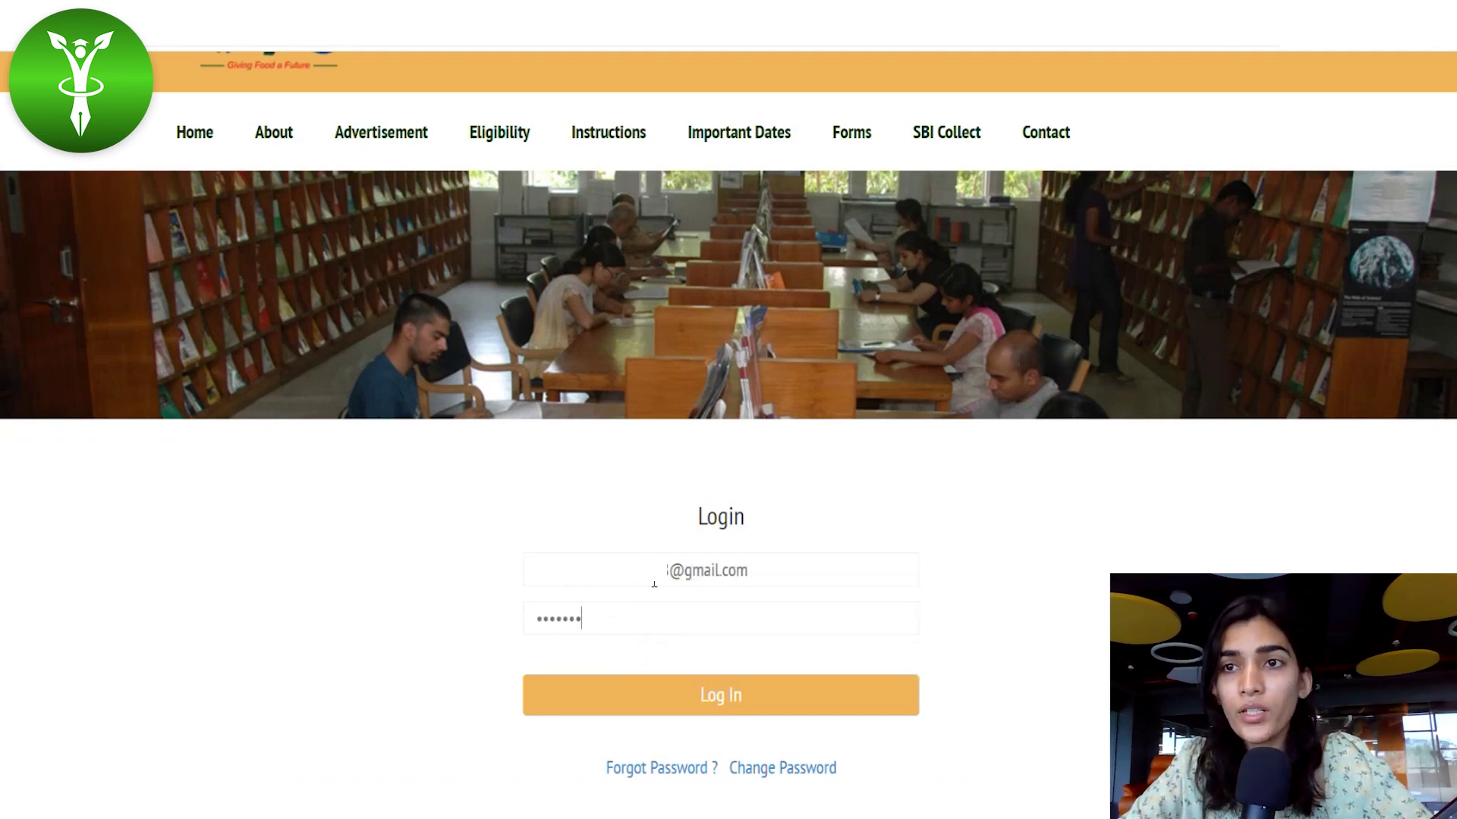
{"action": "type", "text": "•••"}
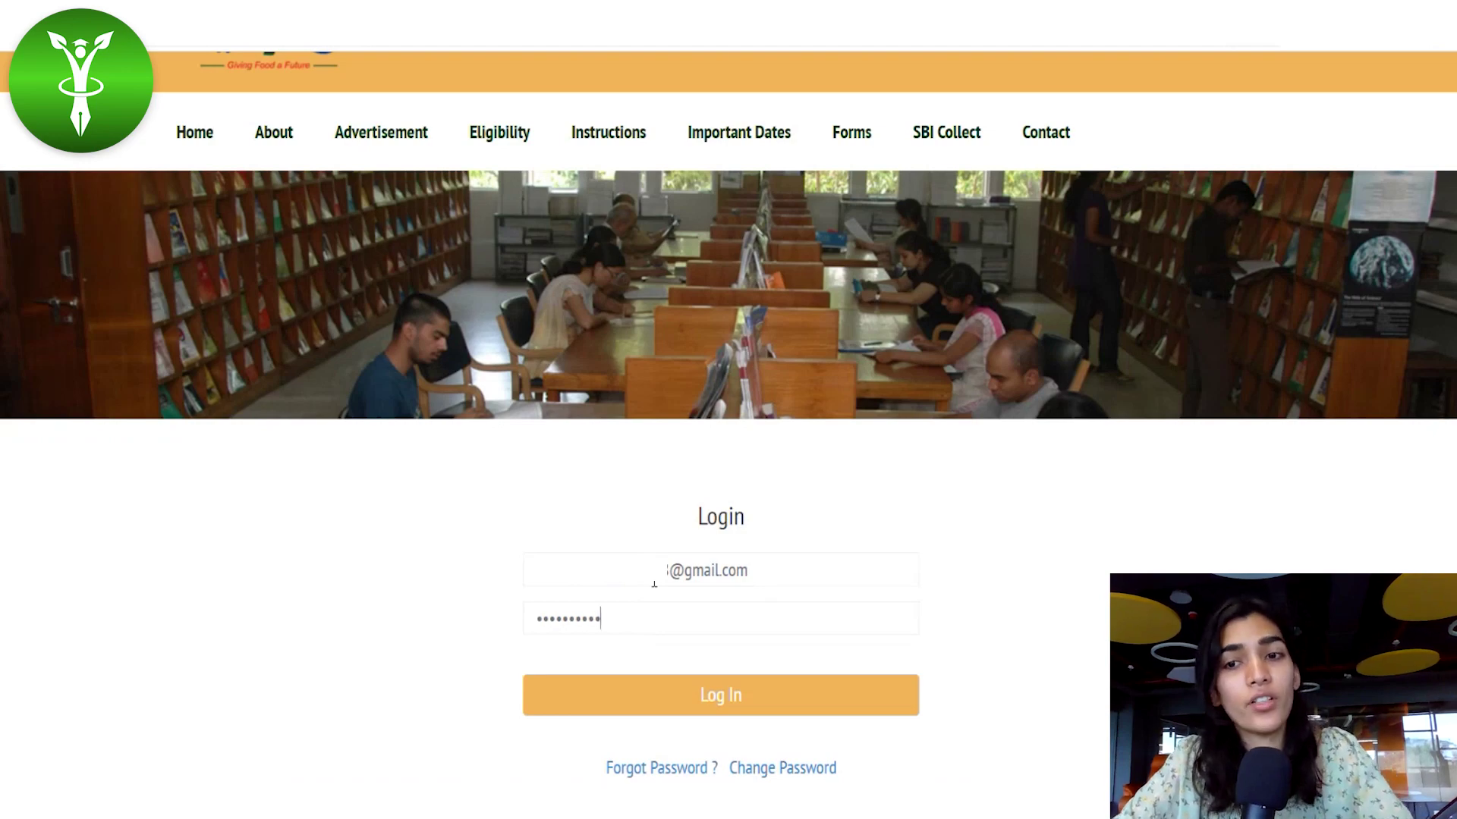
{"action": "left_click", "coordinate": [722, 695]}
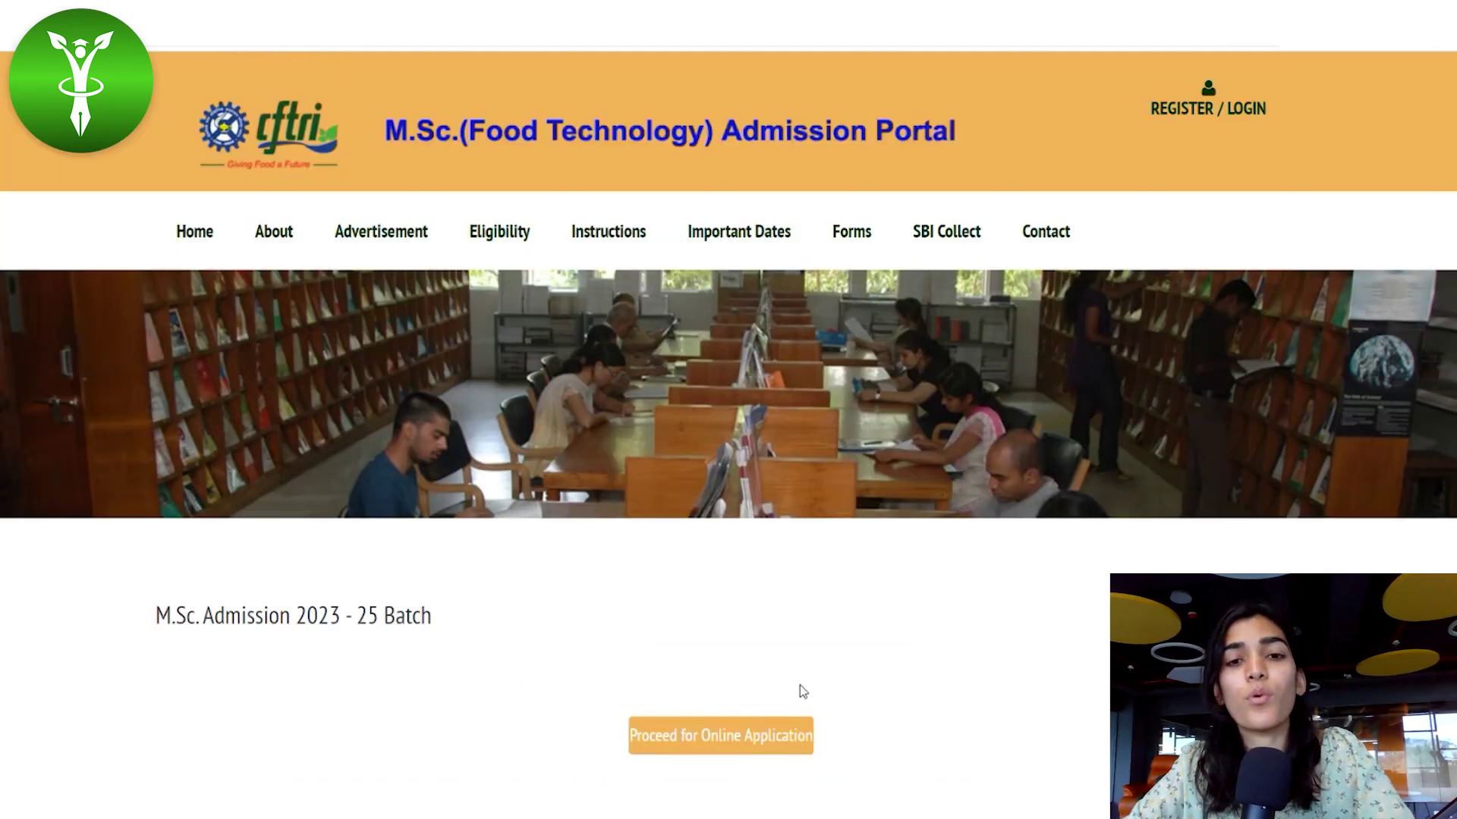
{"action": "scroll", "coordinate": [902, 605], "scroll_direction": "down", "scroll_amount": 2}
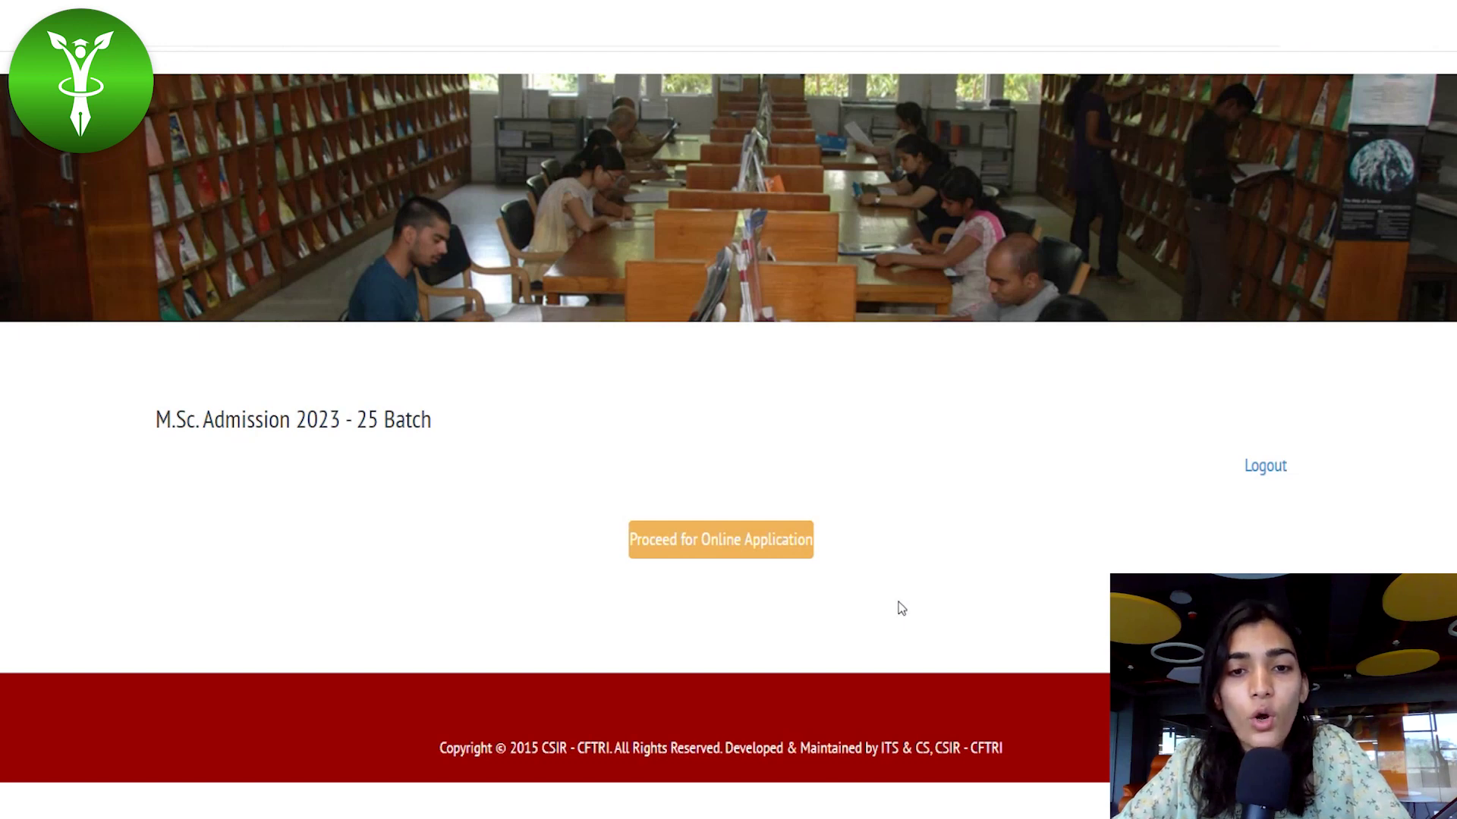
Proceed to the online application and scroll to the Personal Details photo, signature and address fields.
{"action": "left_click", "coordinate": [734, 556]}
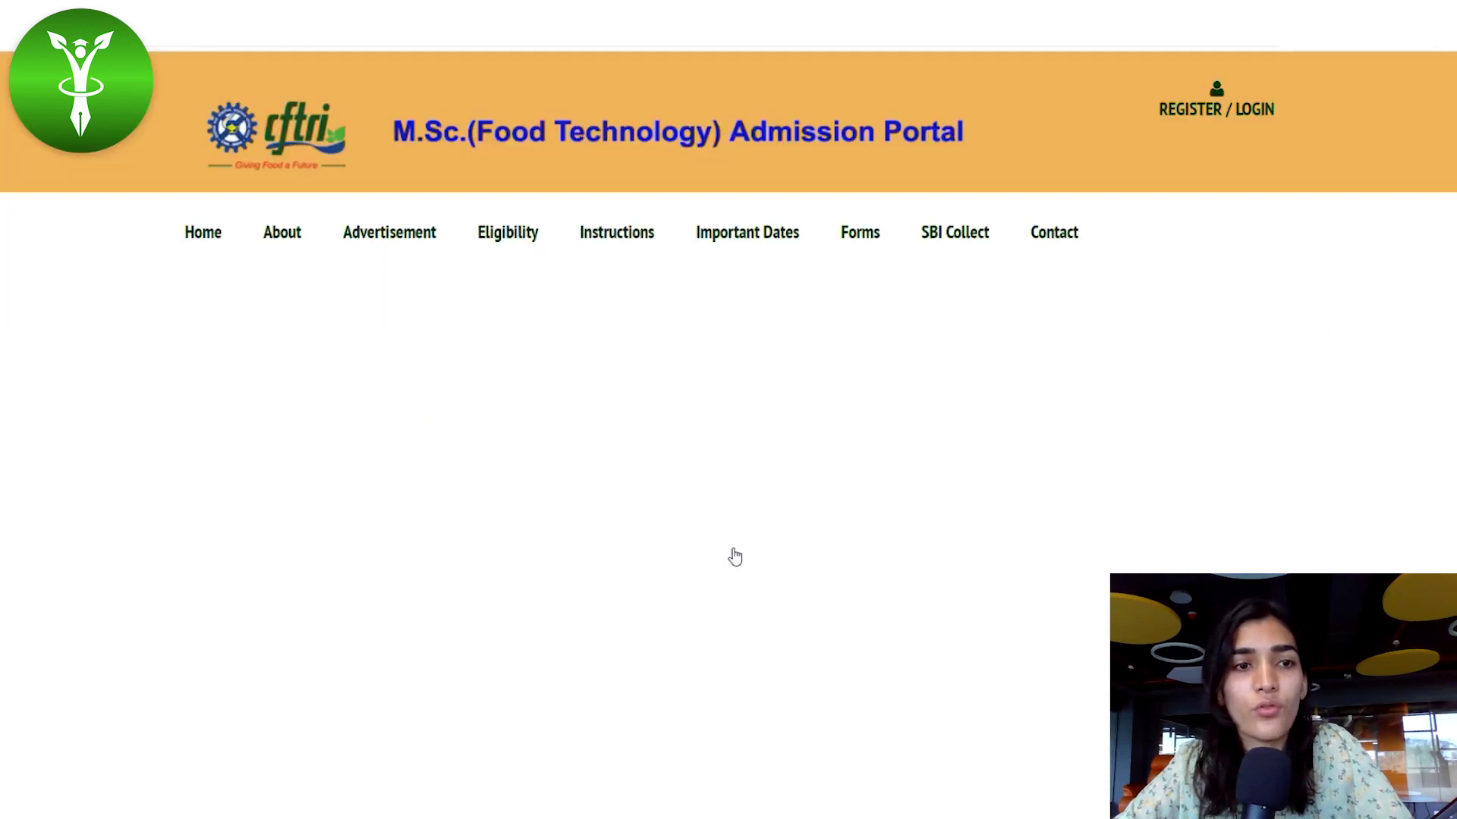
{"action": "scroll", "coordinate": [761, 554], "scroll_direction": "down", "scroll_amount": 1}
{"action": "scroll", "coordinate": [761, 555], "scroll_direction": "down", "scroll_amount": 7}
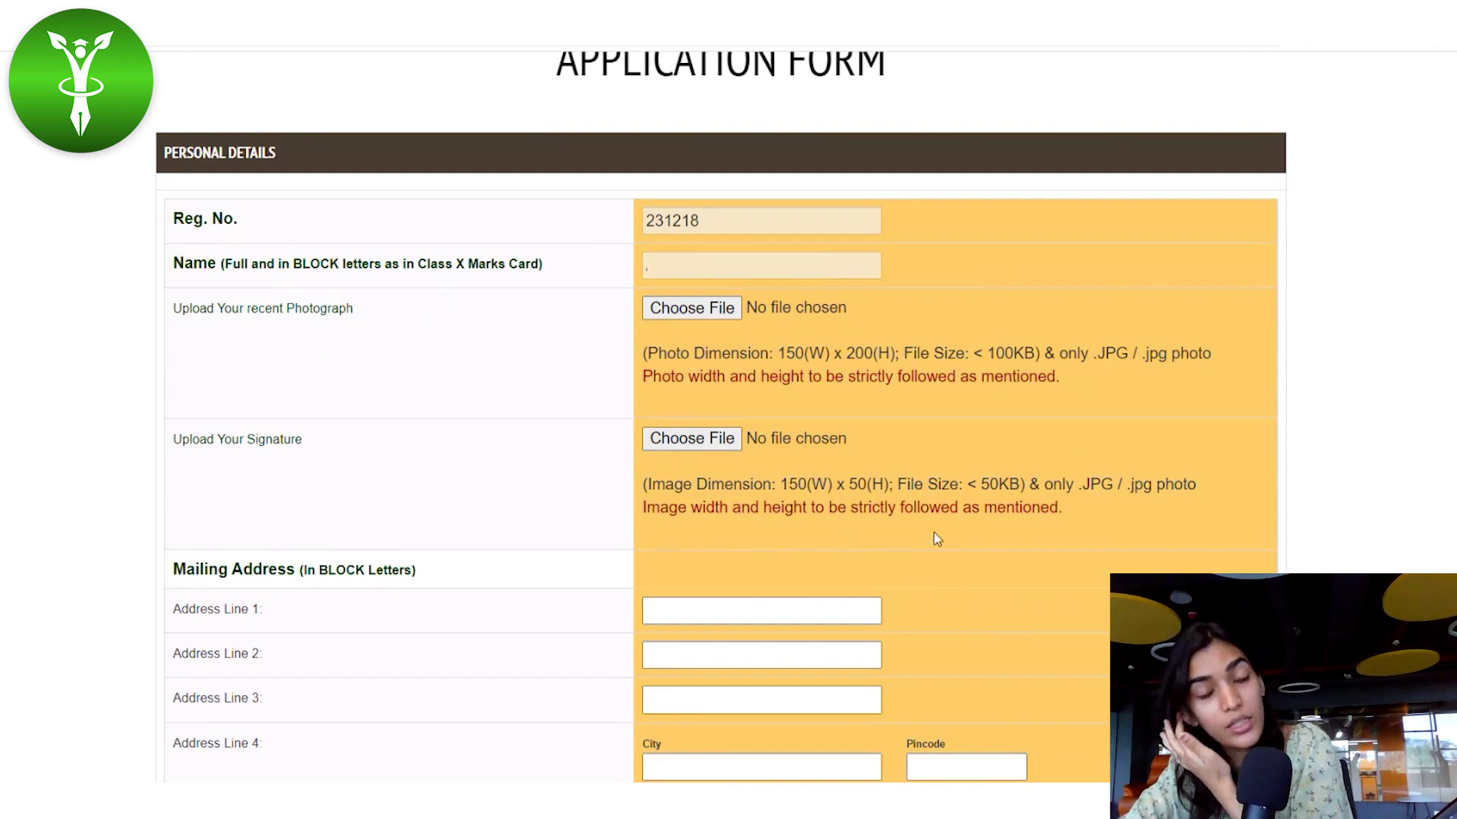
{"action": "scroll", "coordinate": [937, 538], "scroll_direction": "down", "scroll_amount": 1}
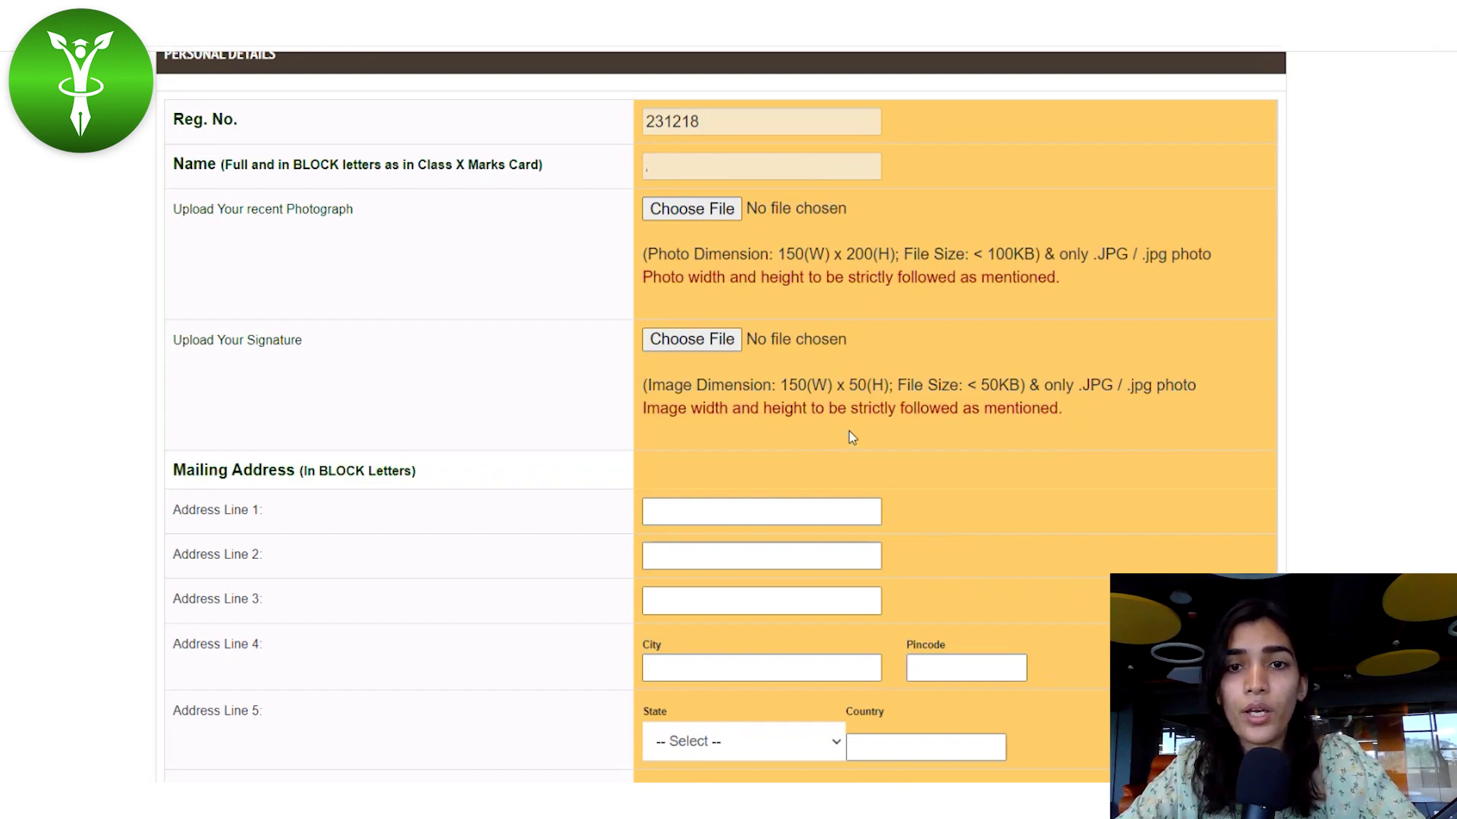
Scroll further down the application form and select the first address line field.
{"action": "scroll", "coordinate": [852, 438], "scroll_direction": "down", "scroll_amount": 4}
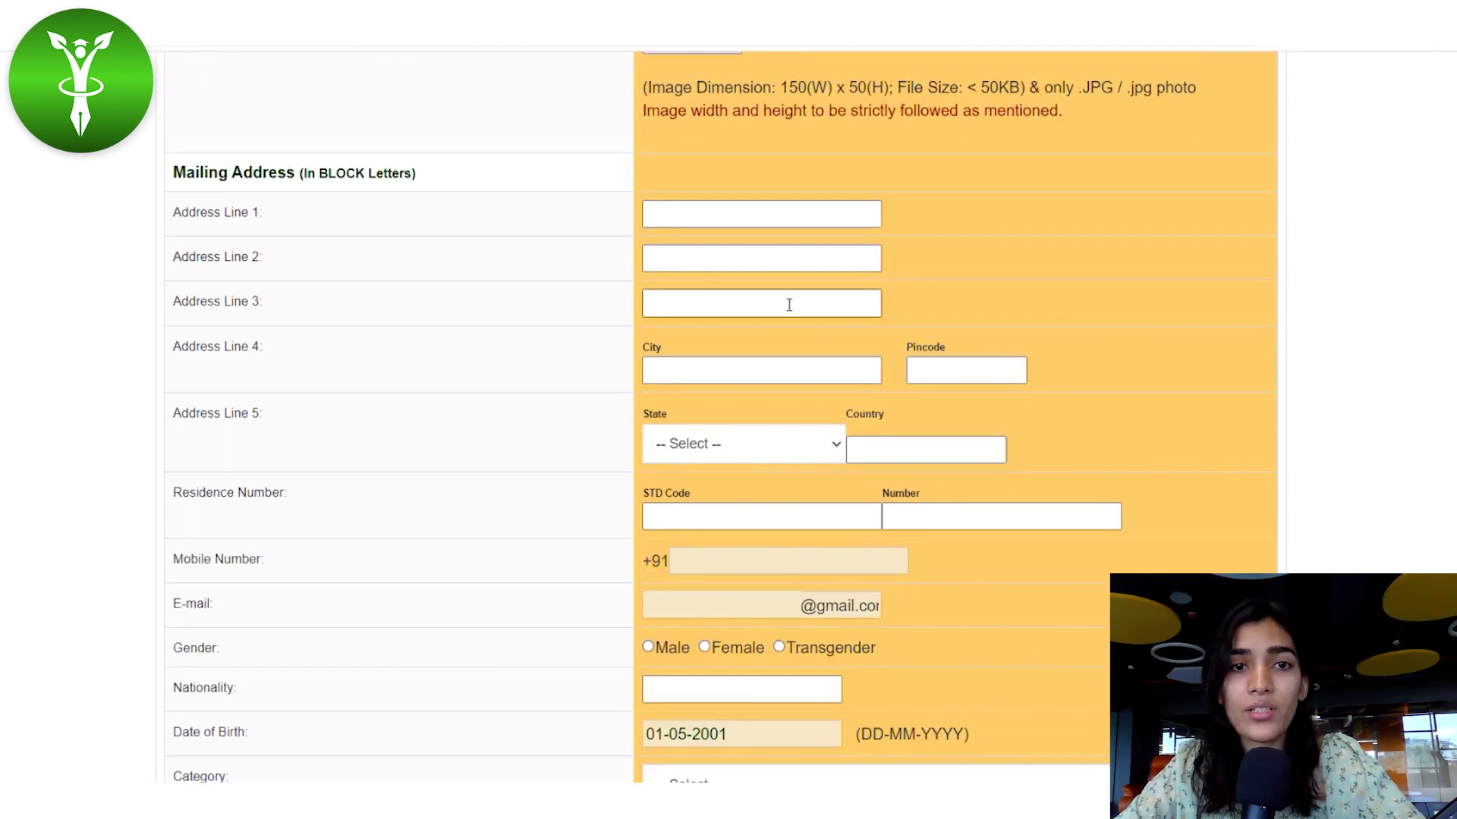
{"action": "left_click", "coordinate": [783, 219]}
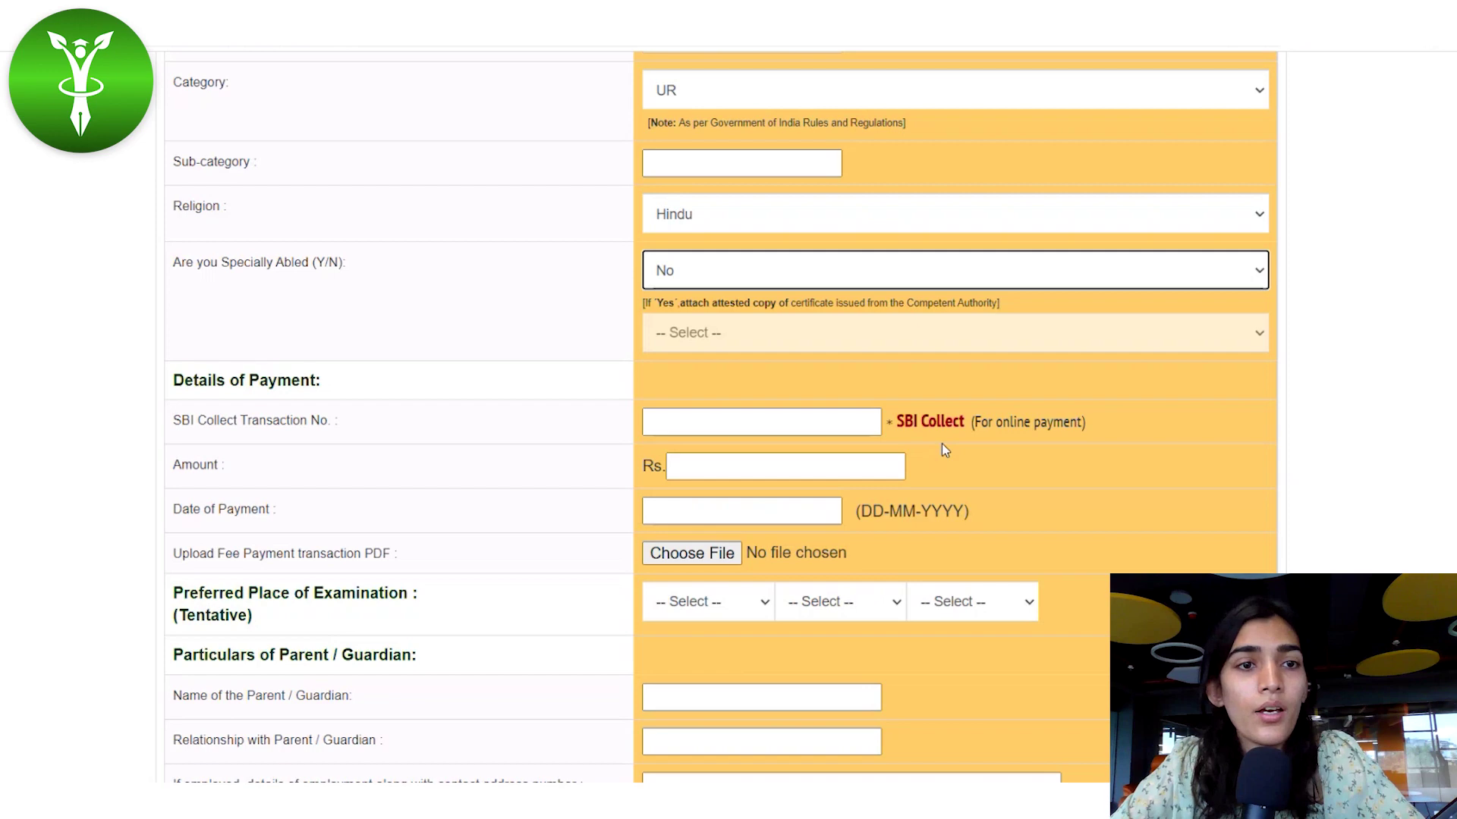
Open SBI Collect, search 'CFTRI' and select CFTRI, CFTRI Campus, Mysore as the payee.
{"action": "left_click", "coordinate": [932, 423]}
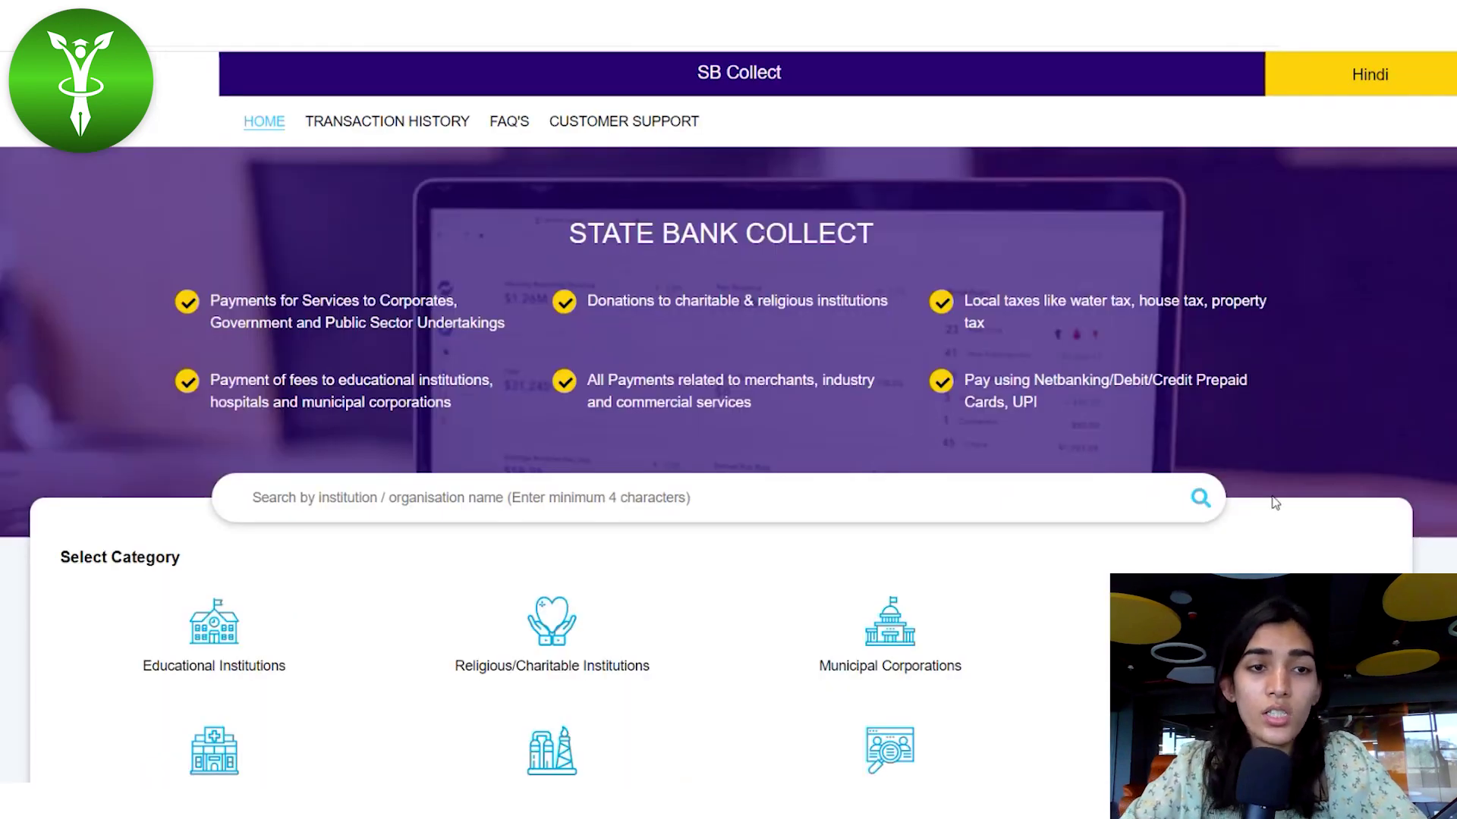
{"action": "left_click", "coordinate": [339, 500]}
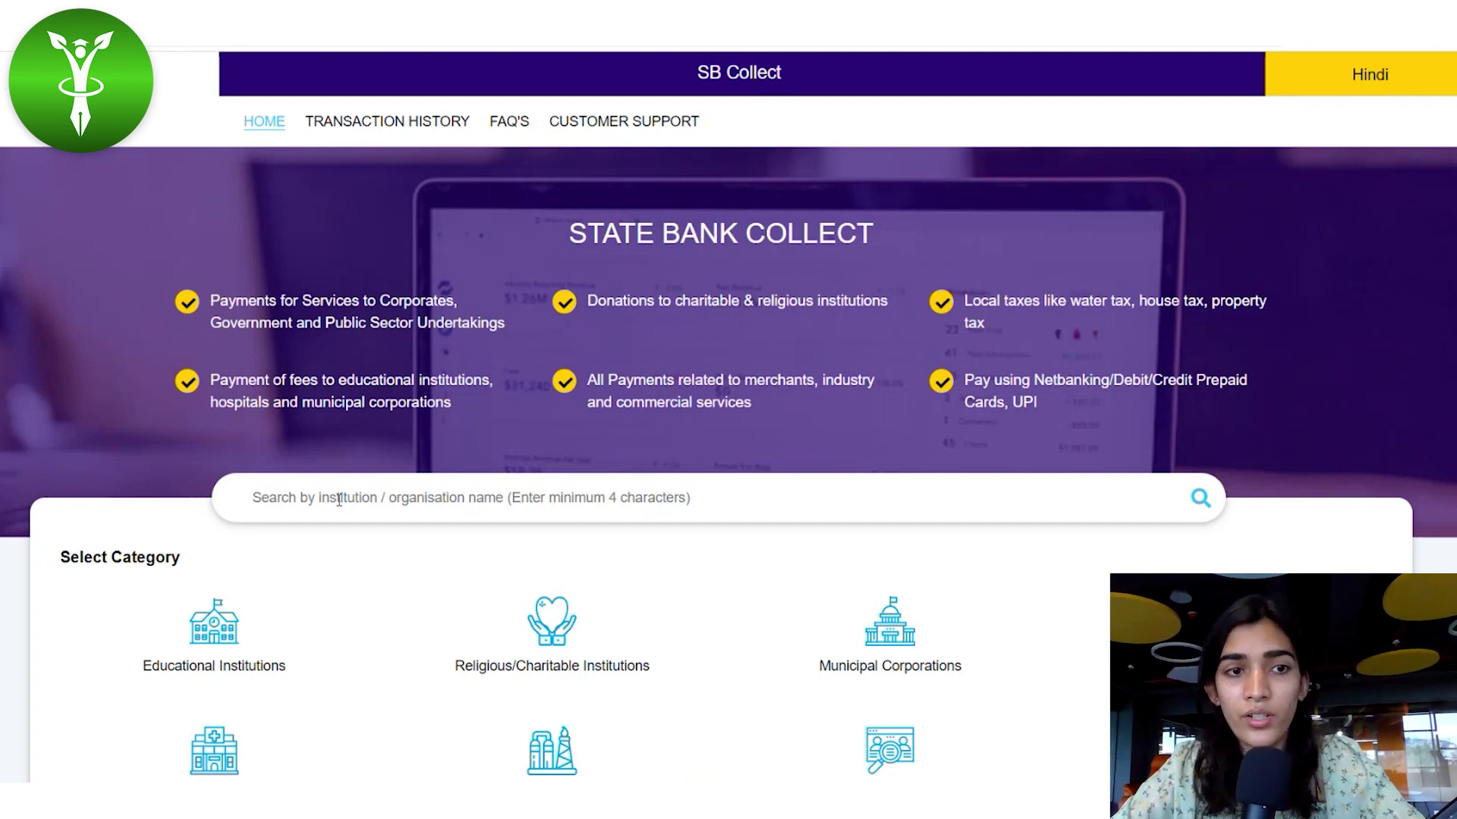
{"action": "type", "text": "CFTRI"}
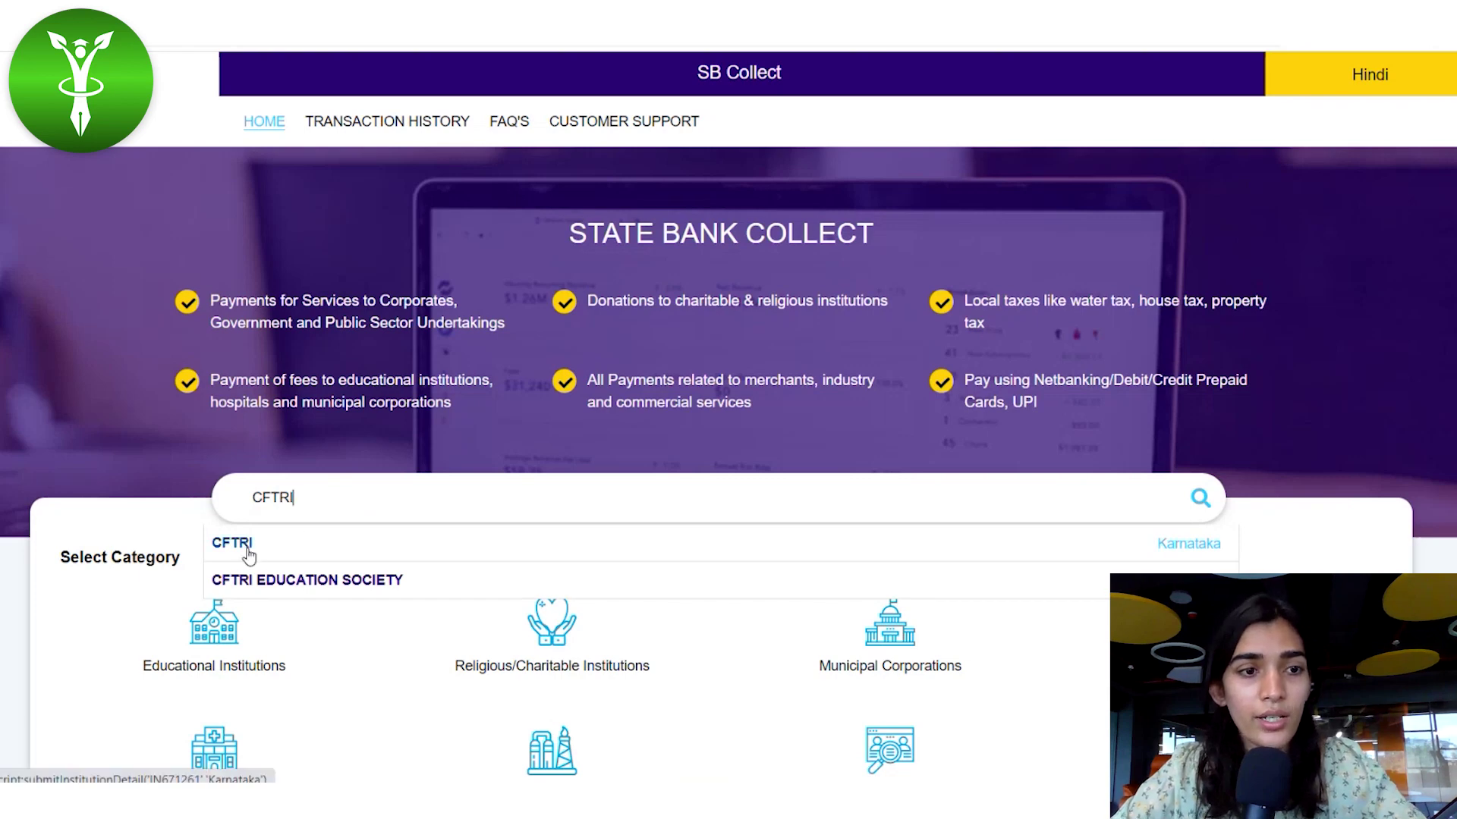
{"action": "left_click", "coordinate": [232, 543]}
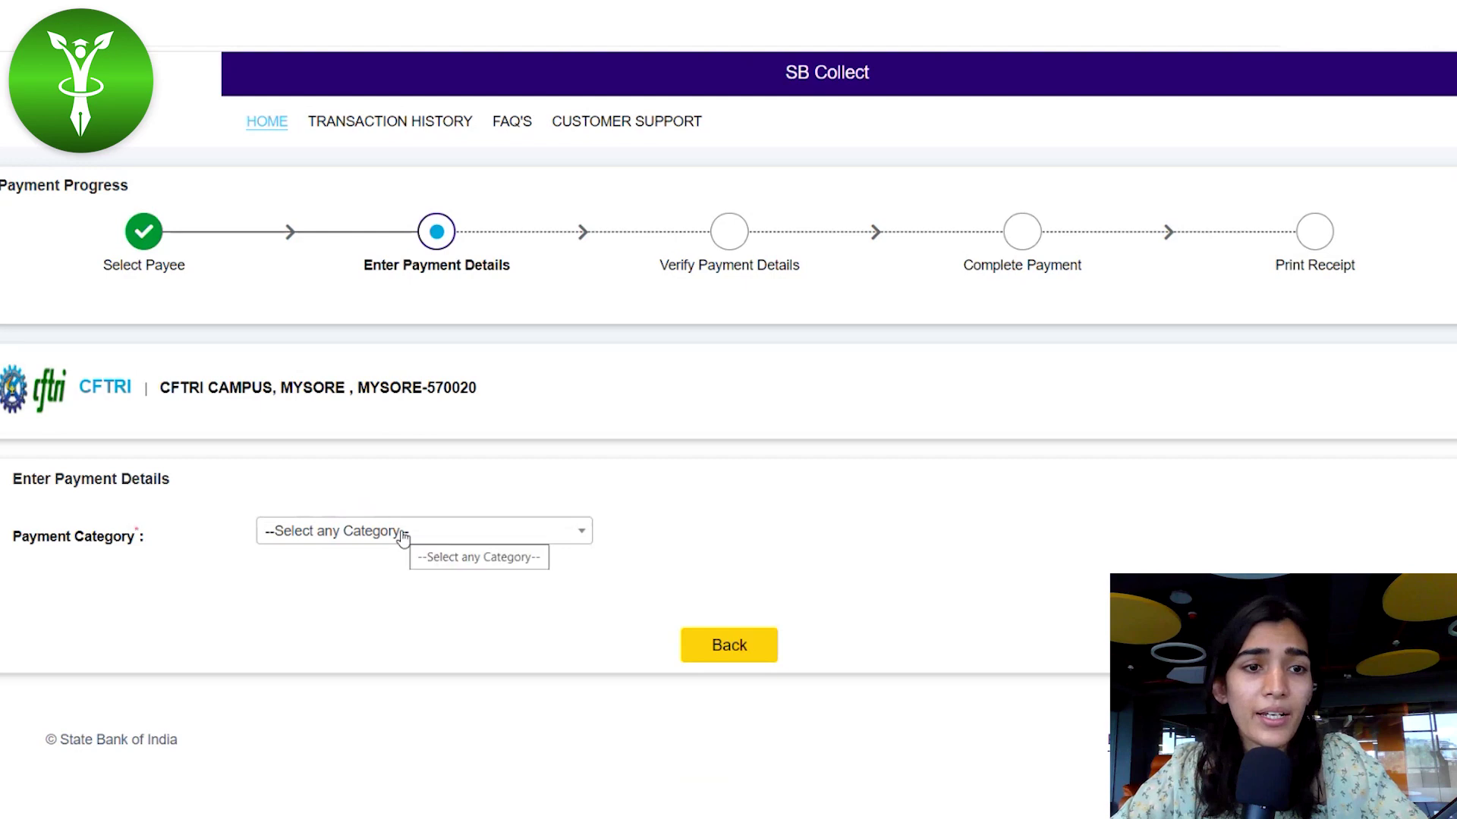
Pick H R D from the Payment Category dropdown and Application Fee as the payment type.
{"action": "left_click", "coordinate": [504, 532]}
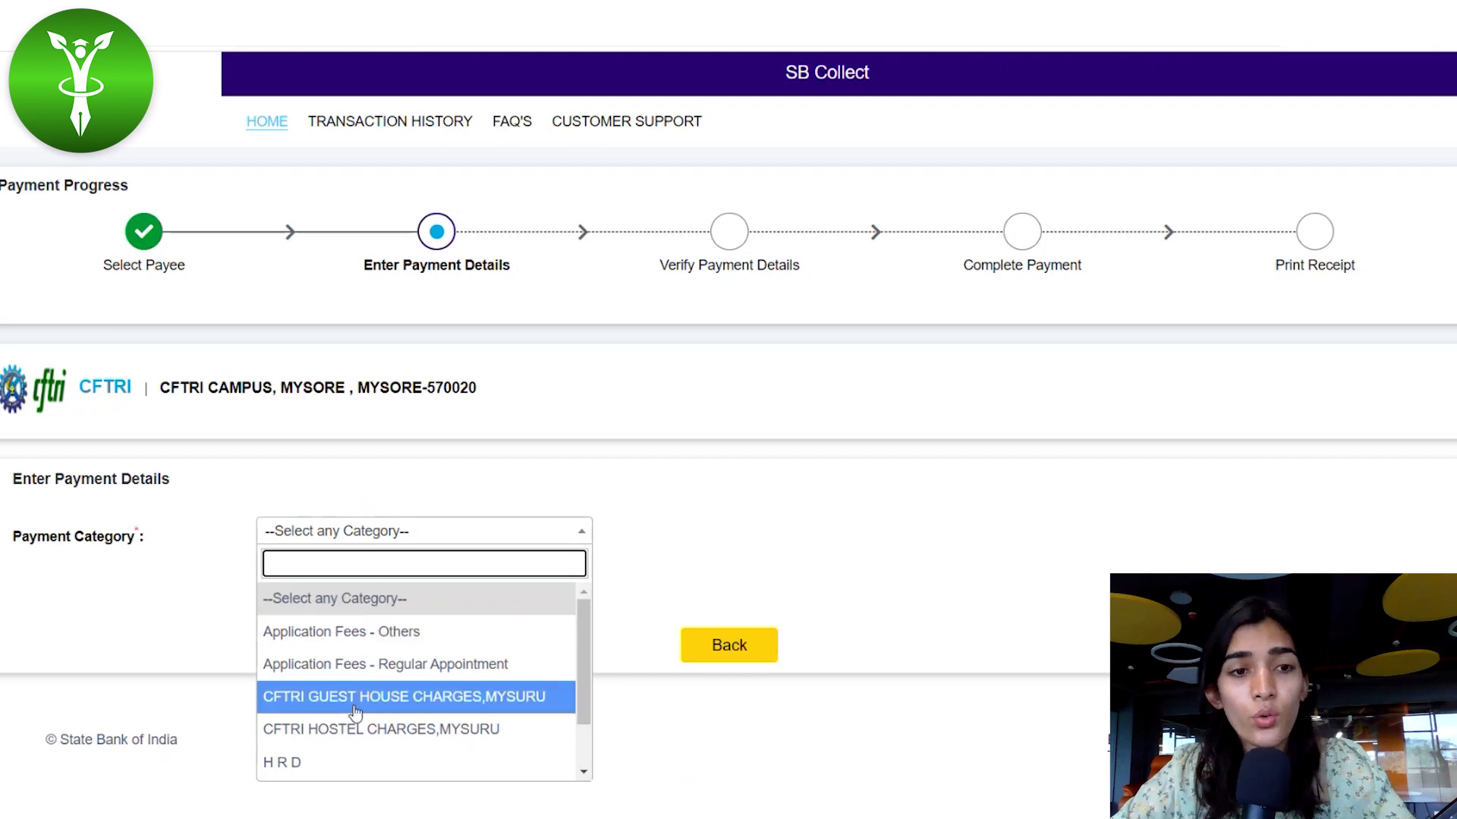
{"action": "left_click", "coordinate": [354, 762]}
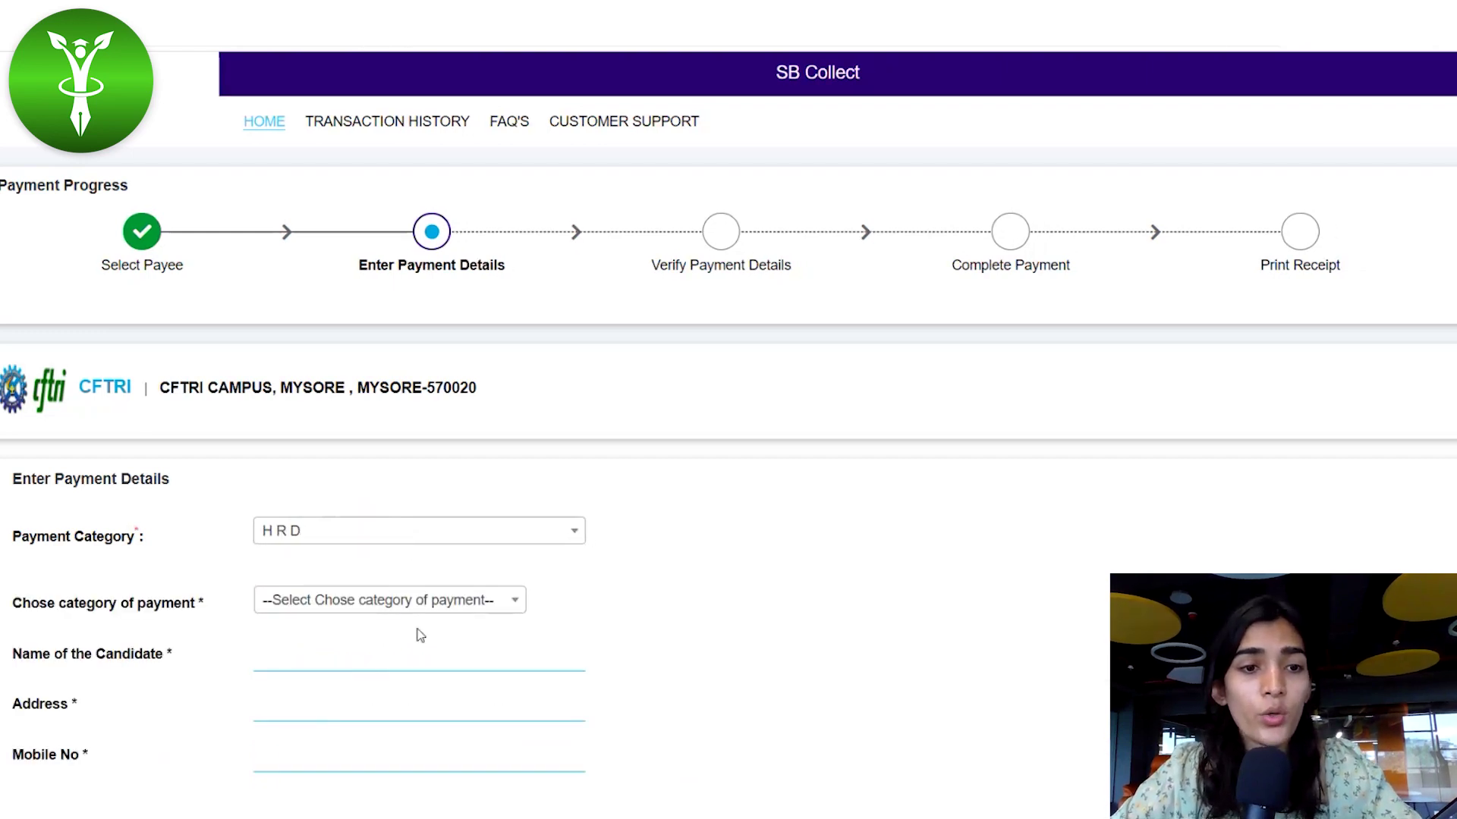
{"action": "scroll", "coordinate": [455, 622], "scroll_direction": "down", "scroll_amount": 1}
{"action": "scroll", "coordinate": [472, 618], "scroll_direction": "down", "scroll_amount": 5}
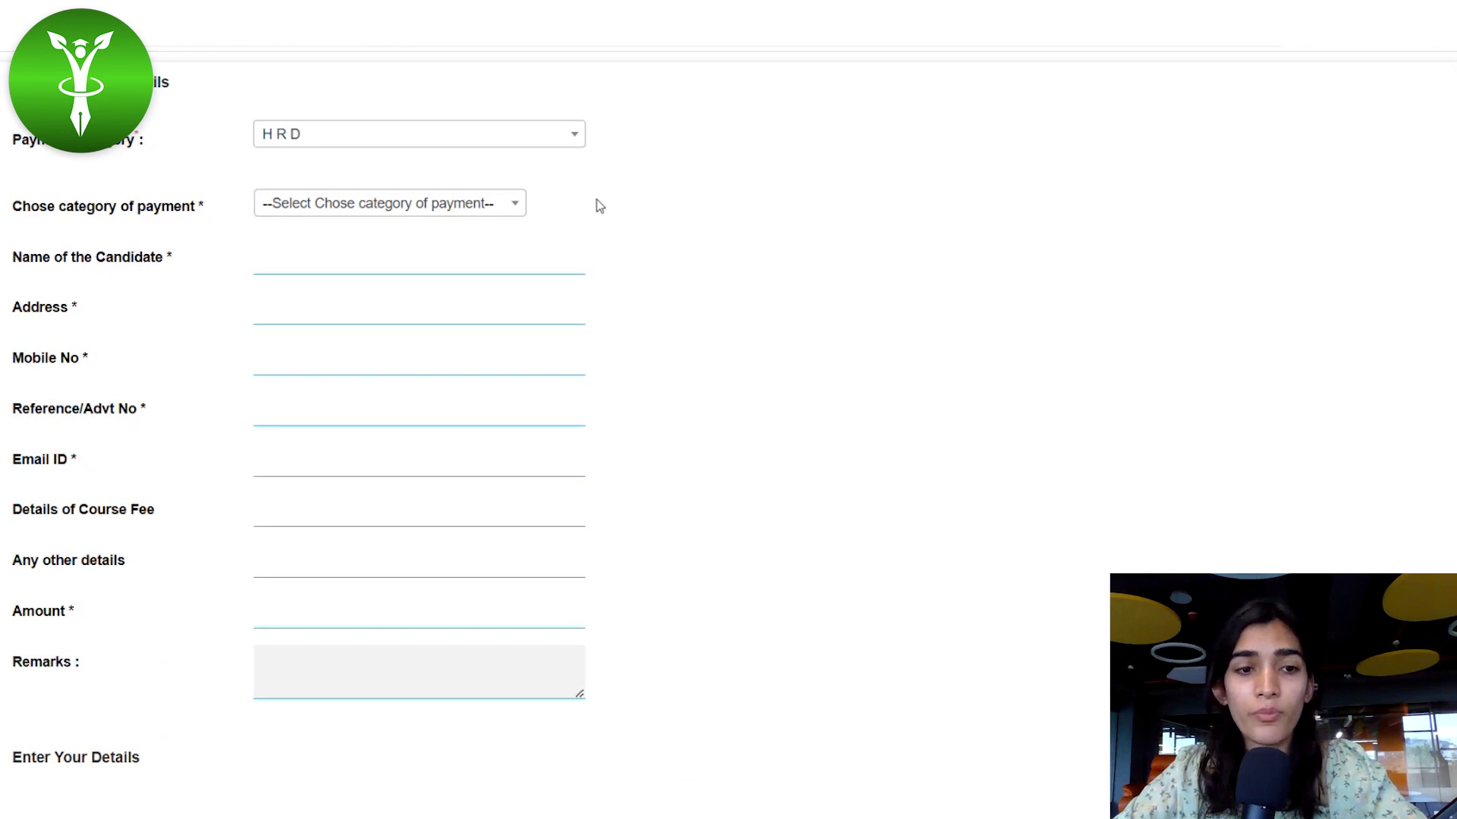
{"action": "left_click", "coordinate": [494, 204]}
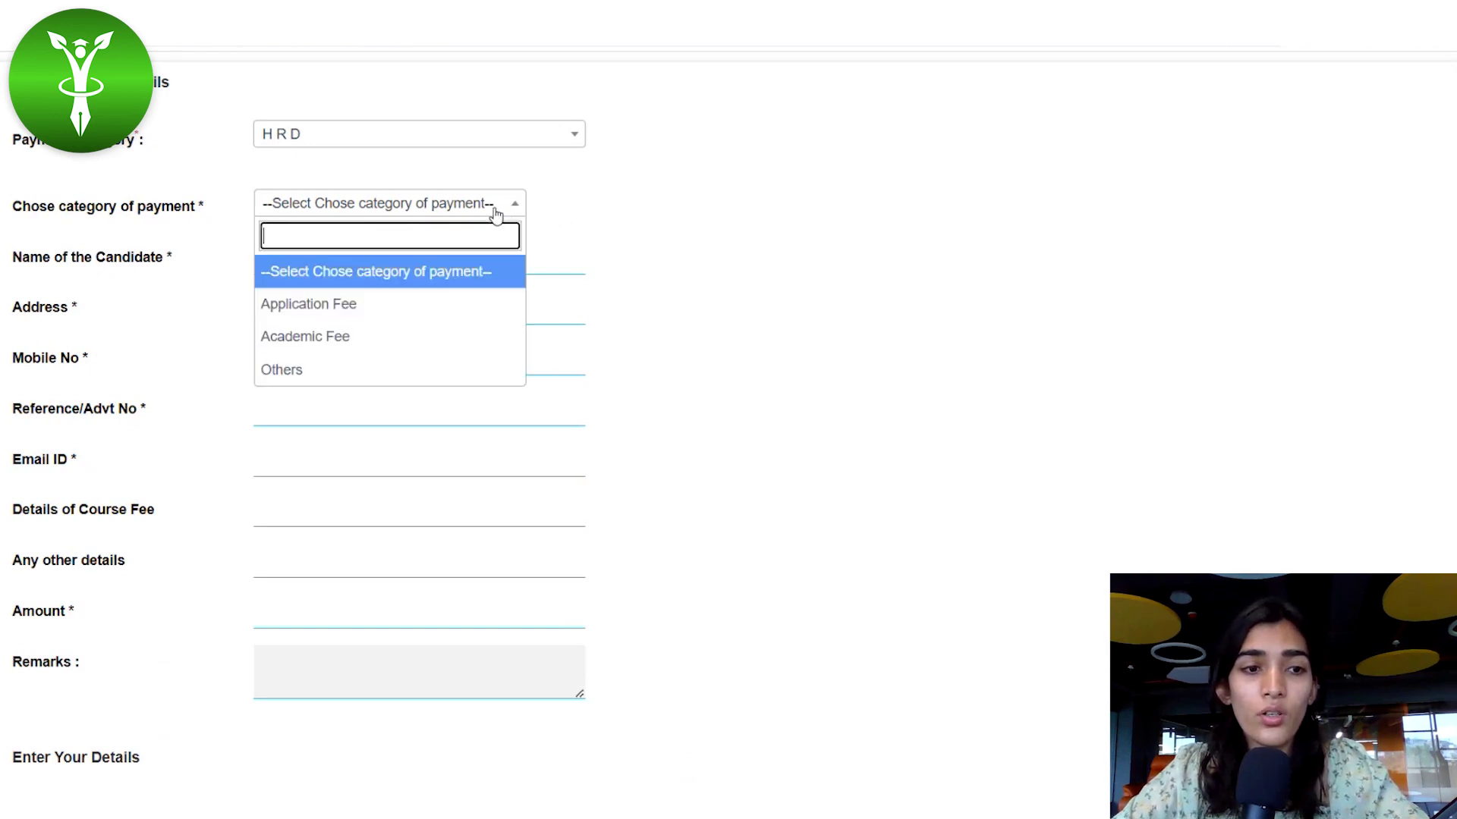
{"action": "left_click", "coordinate": [394, 304]}
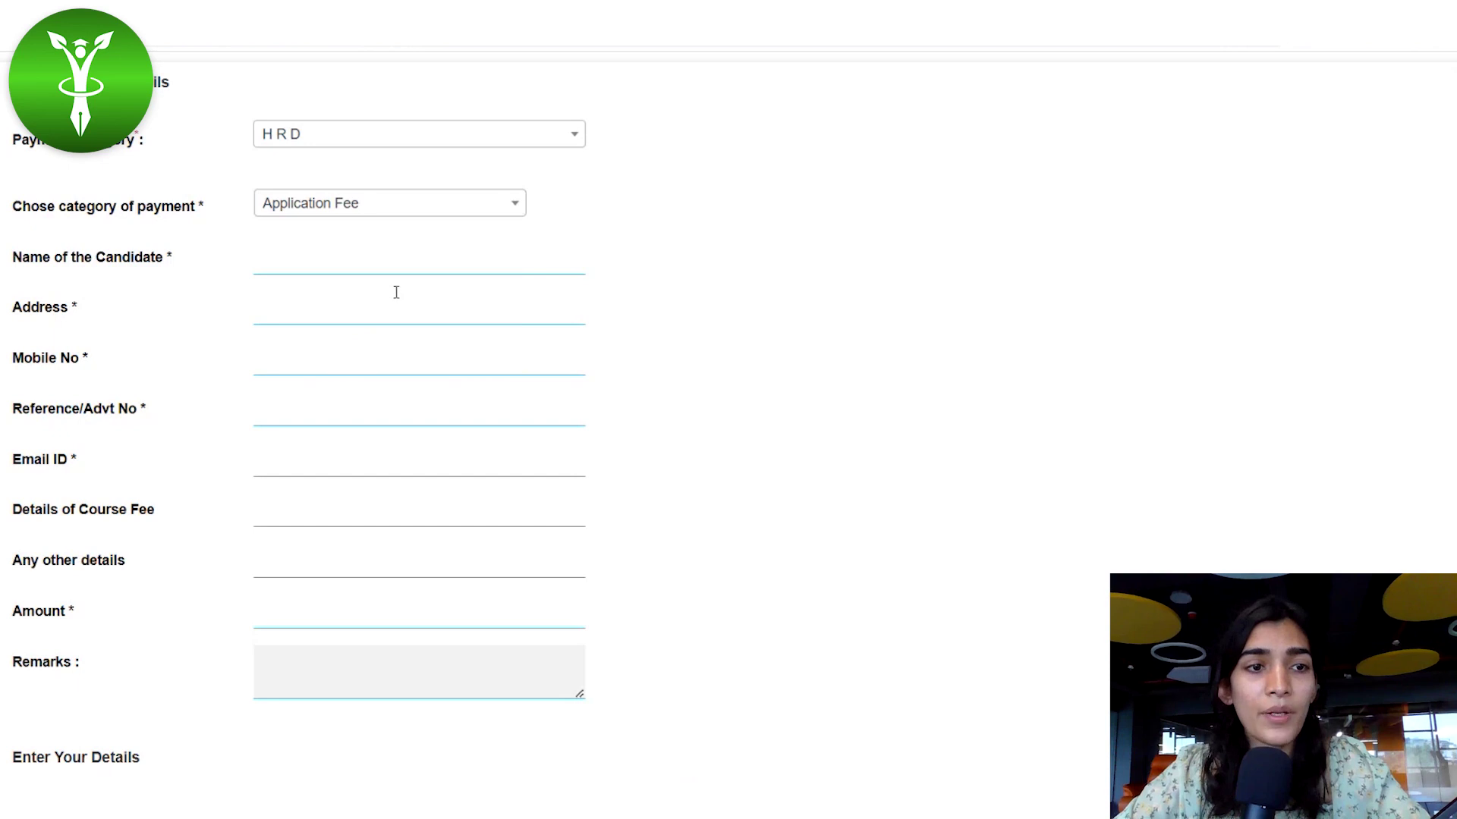
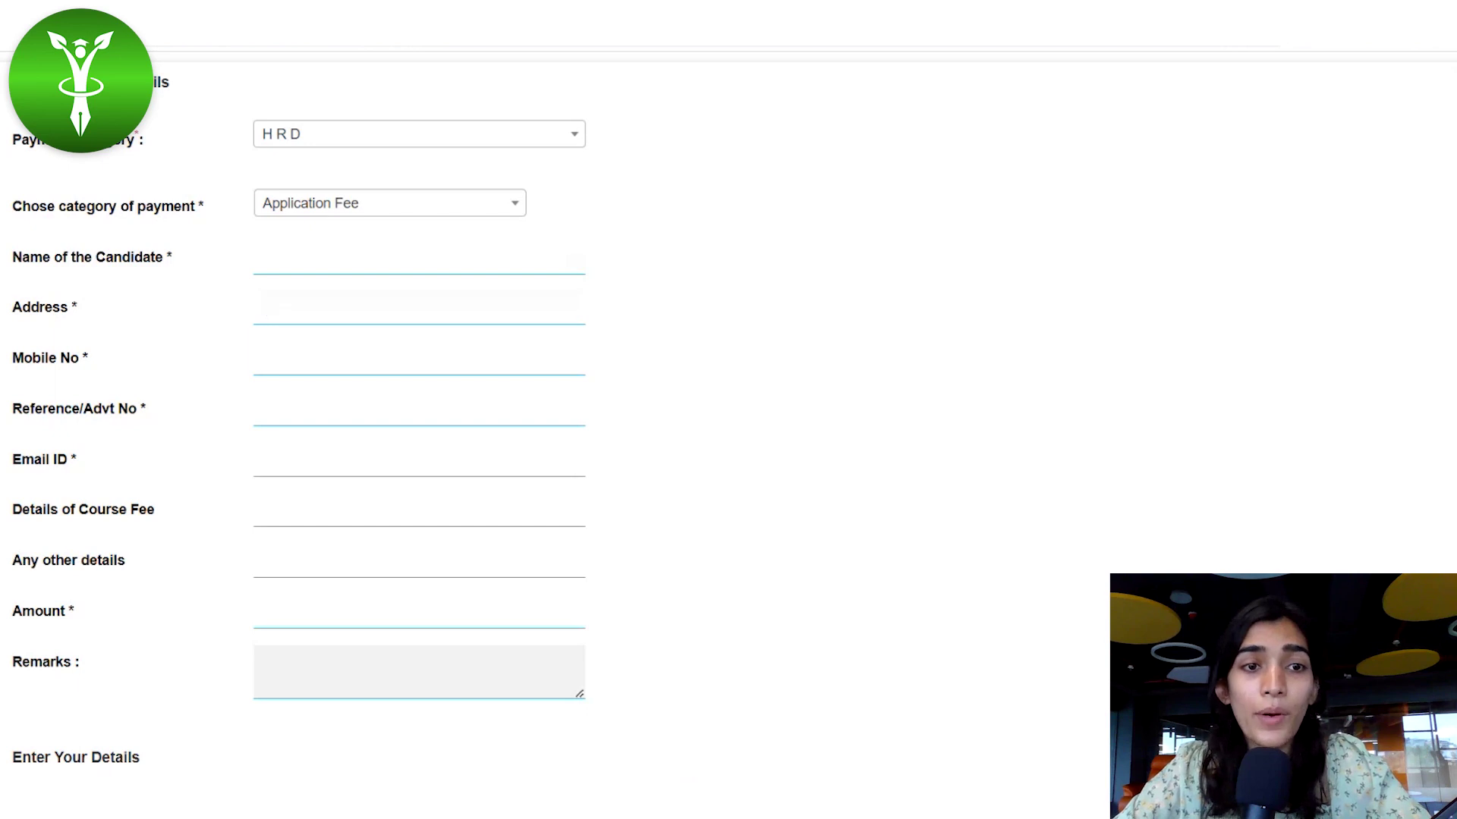
Enter the applicant's address and mobile number in the payment form.
{"action": "type", "text": "XY"}
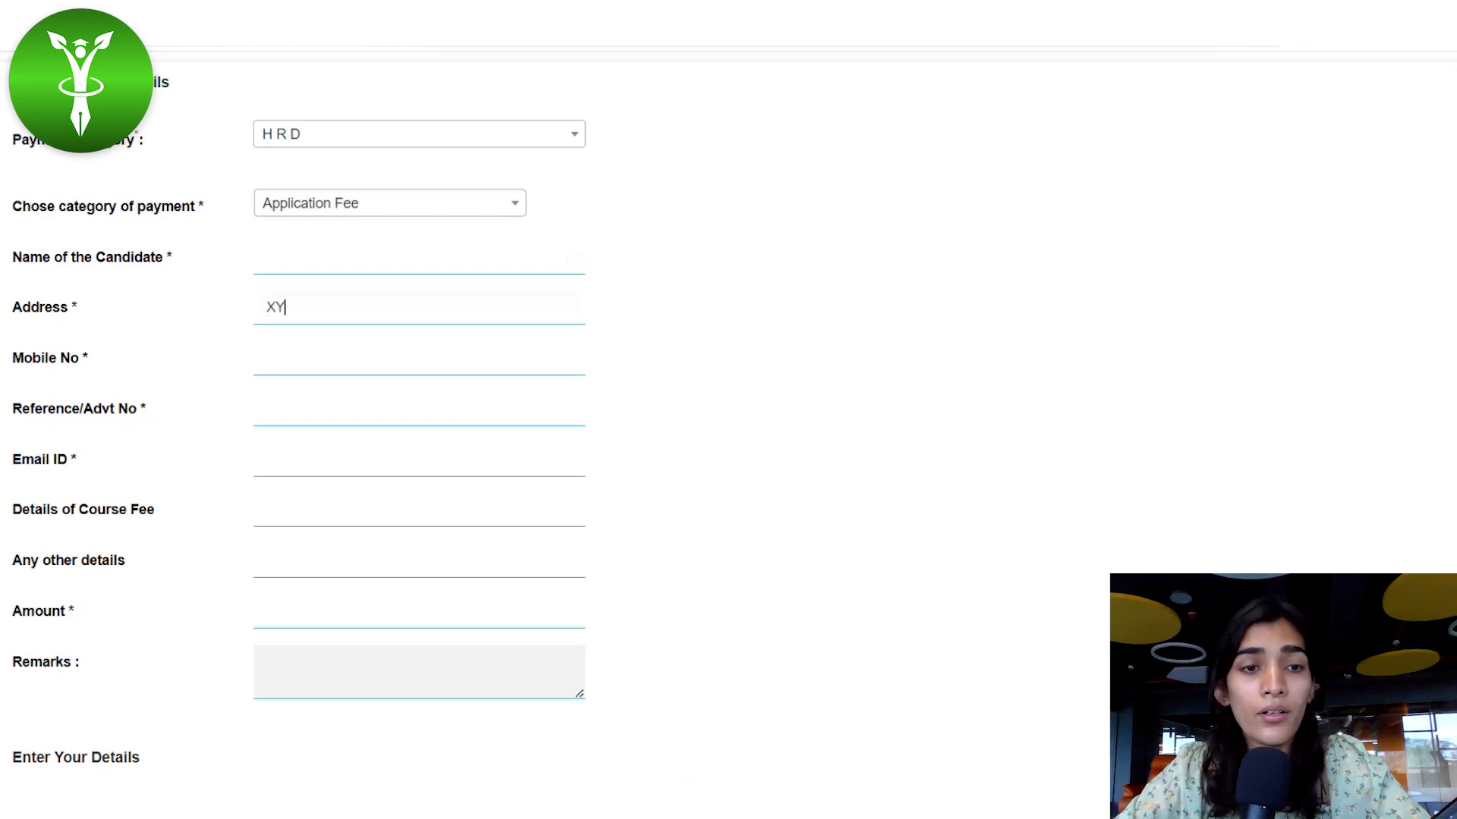
{"action": "key", "text": "BackSpace"}
{"action": "key", "text": "BackSpace"}
{"action": "type", "text": "ABCD"}
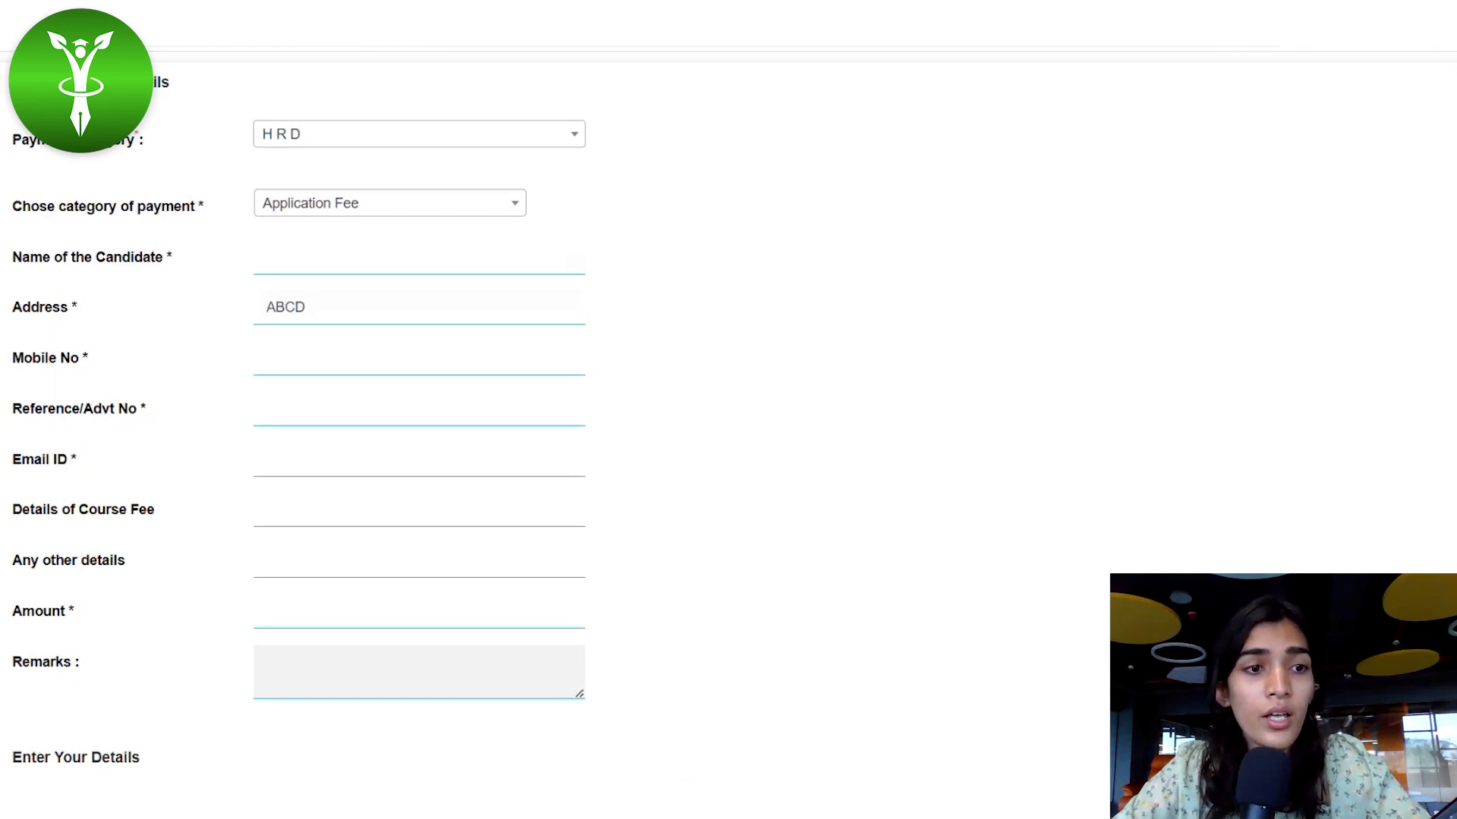
{"action": "left_click", "coordinate": [267, 358]}
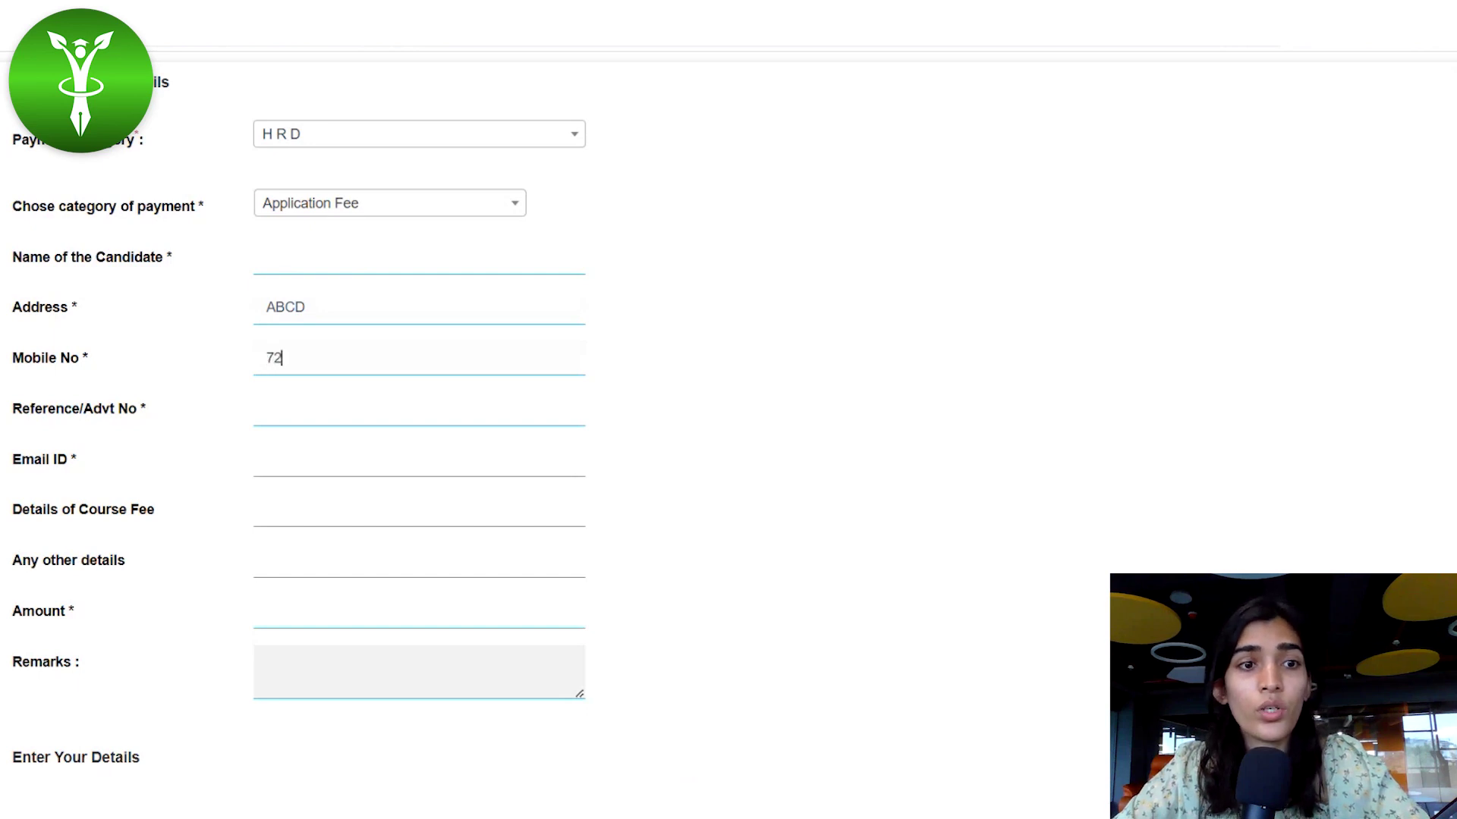
Enter reference 'M.Sc-FT 2023-25 Batch' and course 'M. Sc Food Technology'.
{"action": "left_click", "coordinate": [267, 408]}
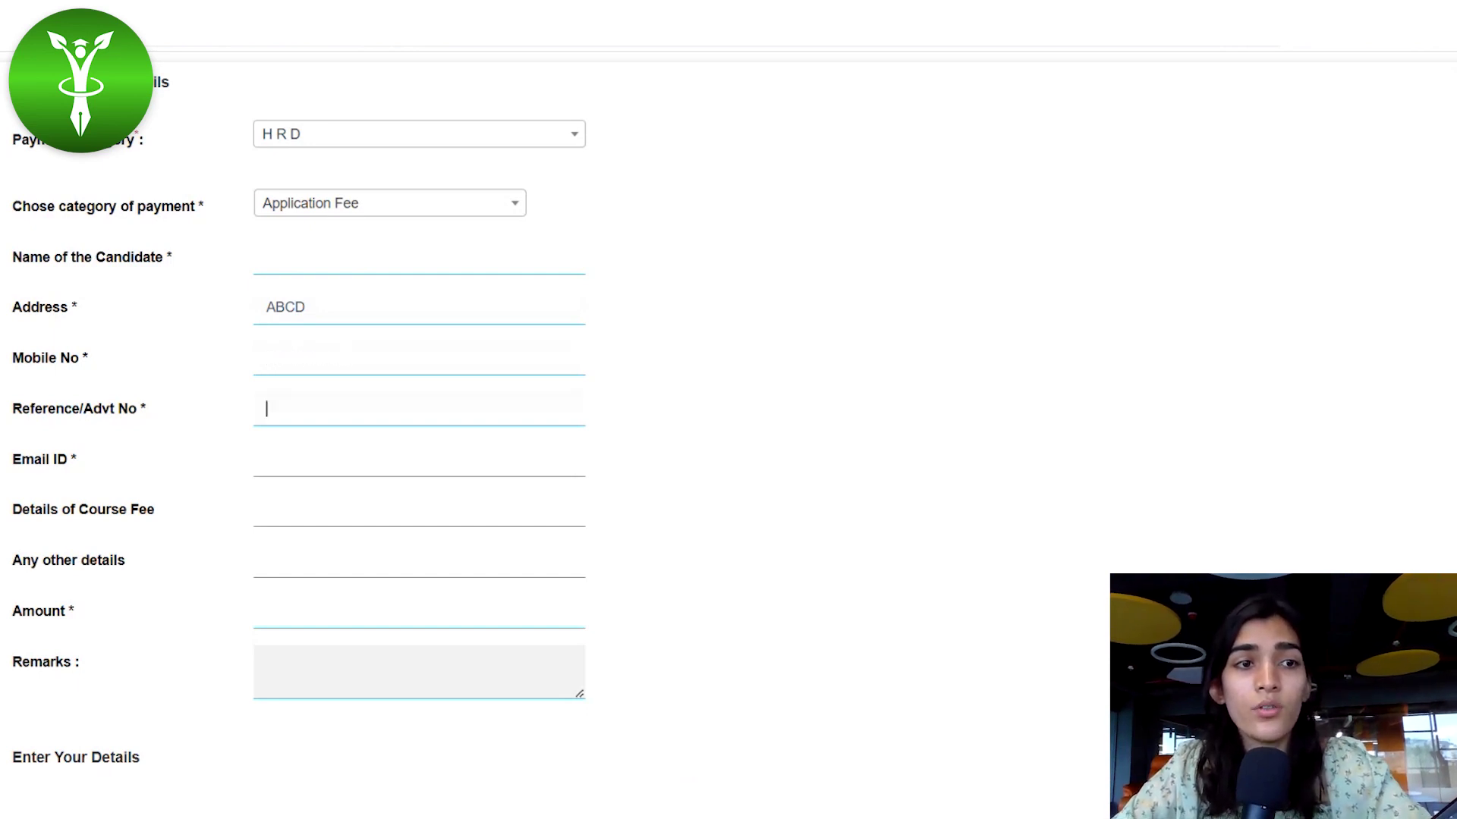
{"action": "type", "text": "M"}
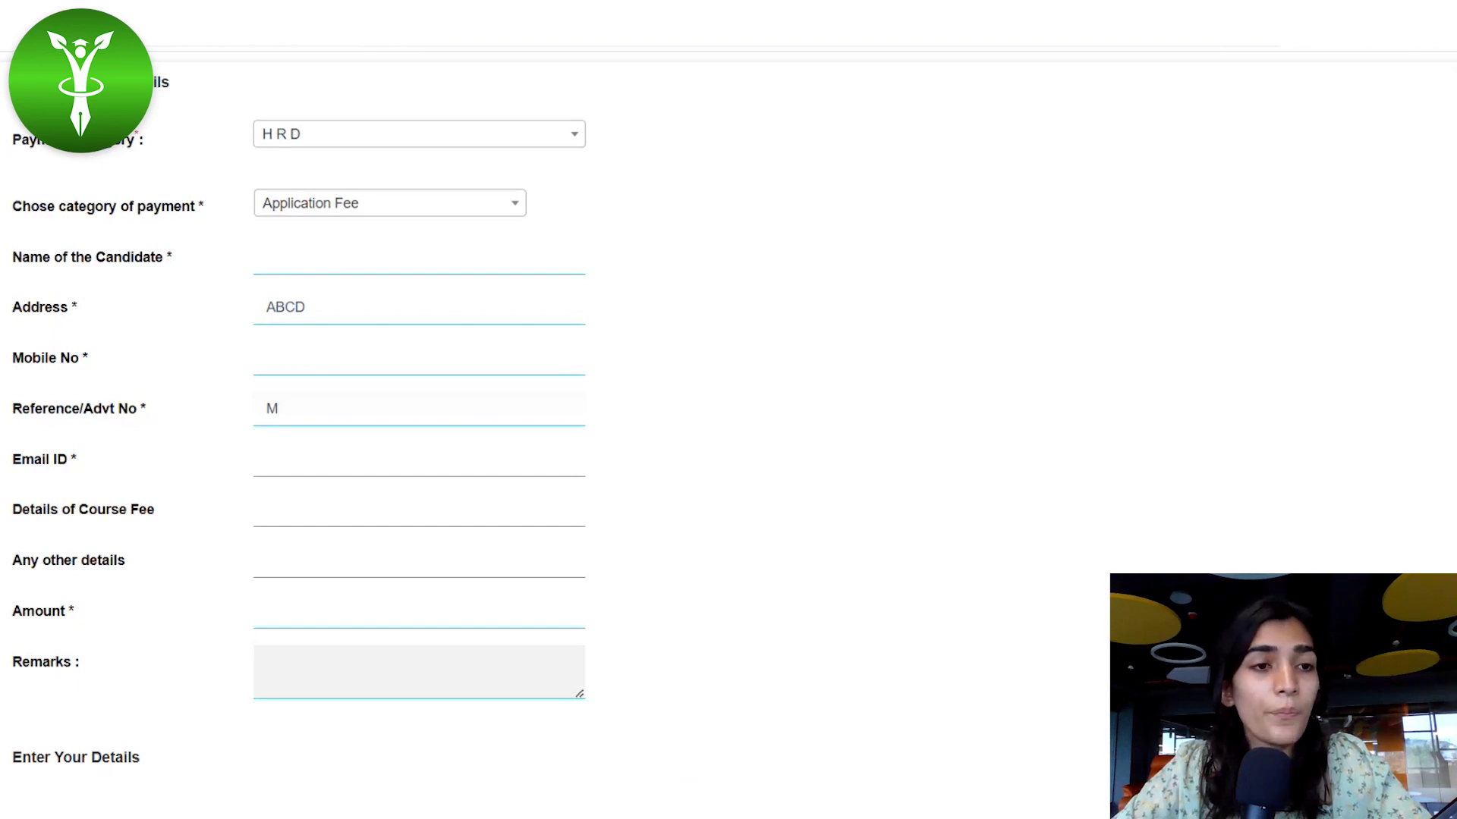
{"action": "type", "text": "."}
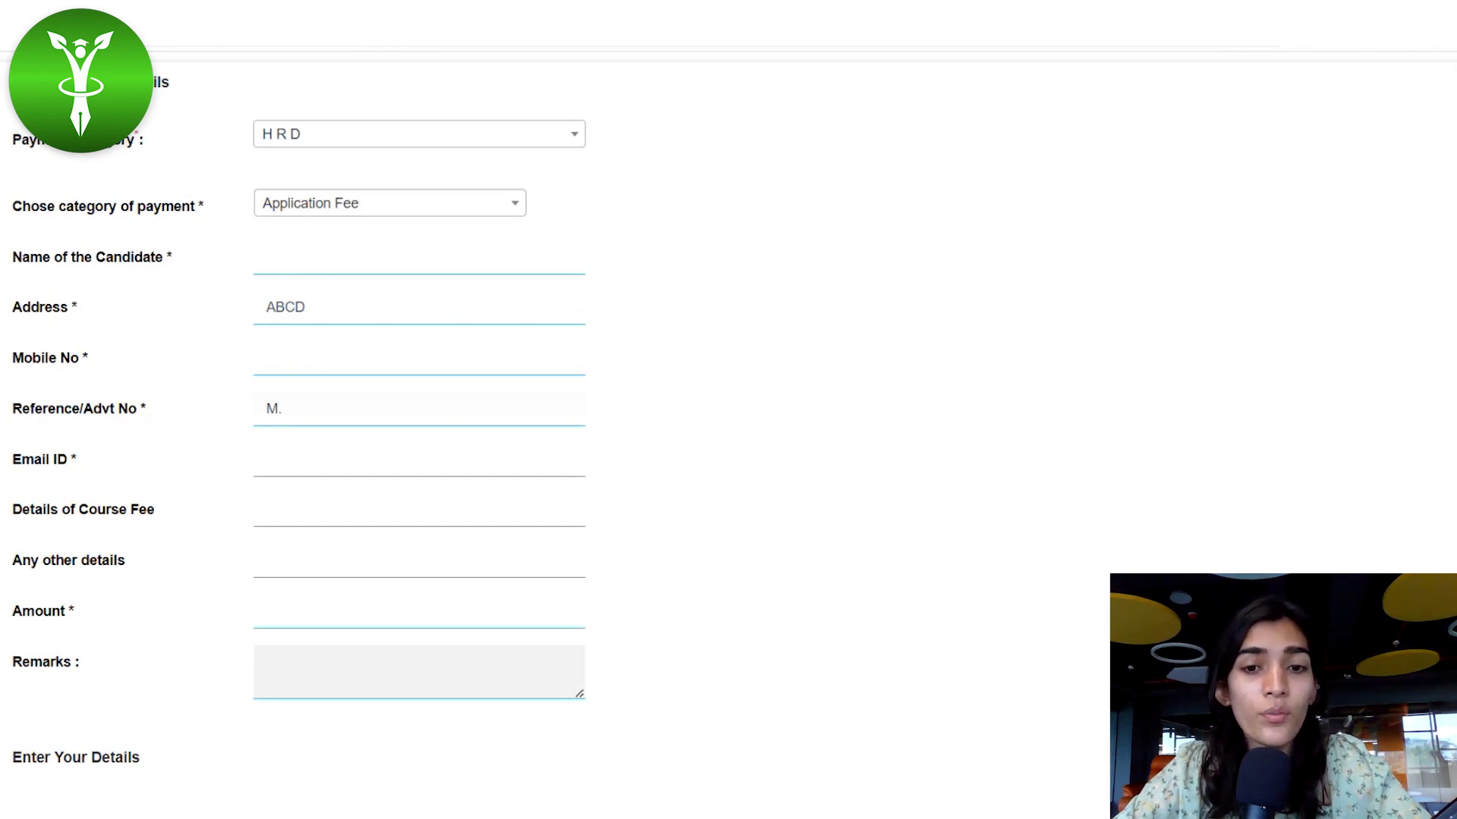
{"action": "type", "text": "Sc-F"}
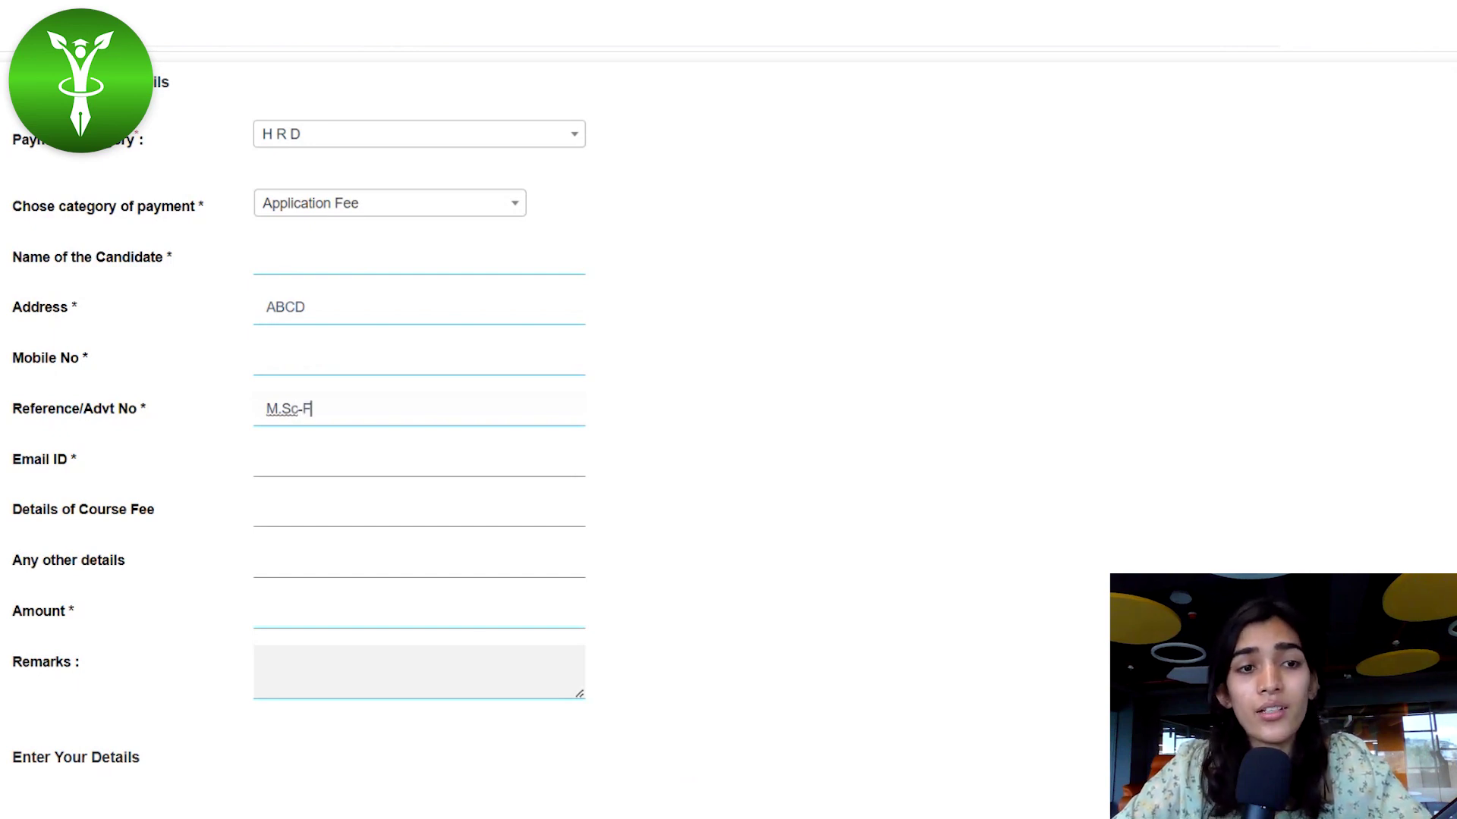
{"action": "type", "text": "T 2023"}
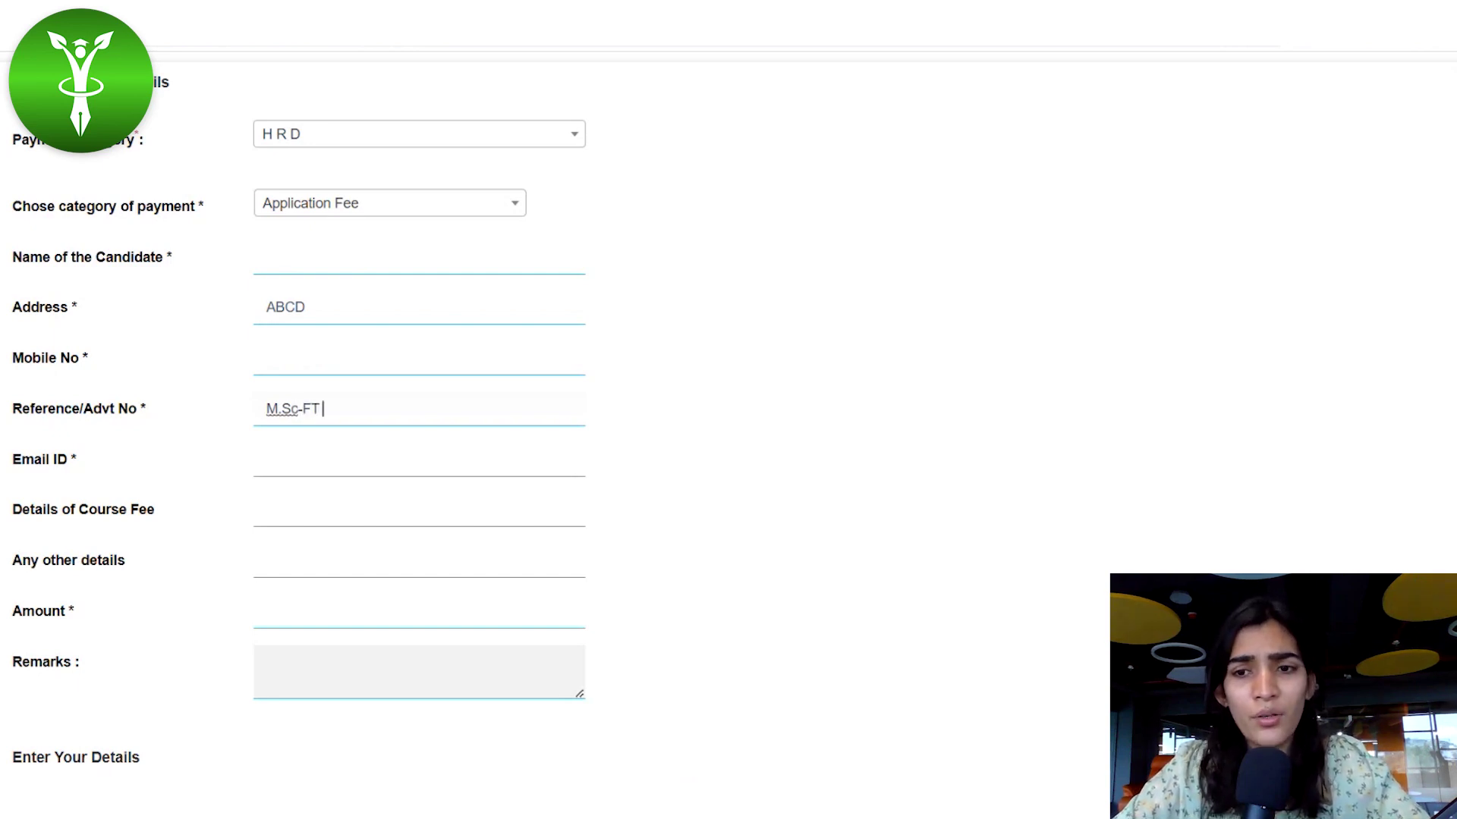
{"action": "type", "text": "-"}
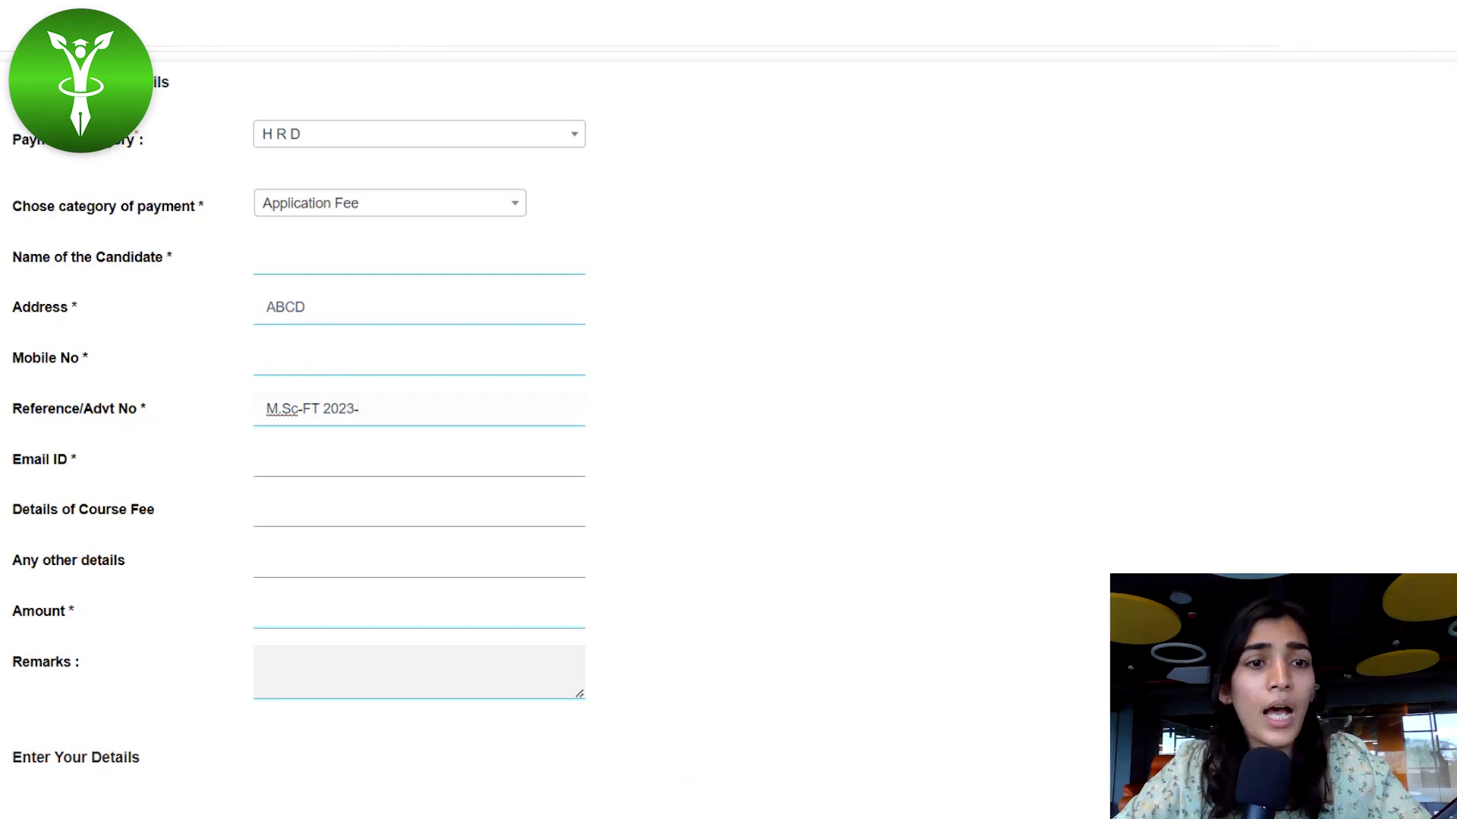
{"action": "type", "text": "25 Batch"}
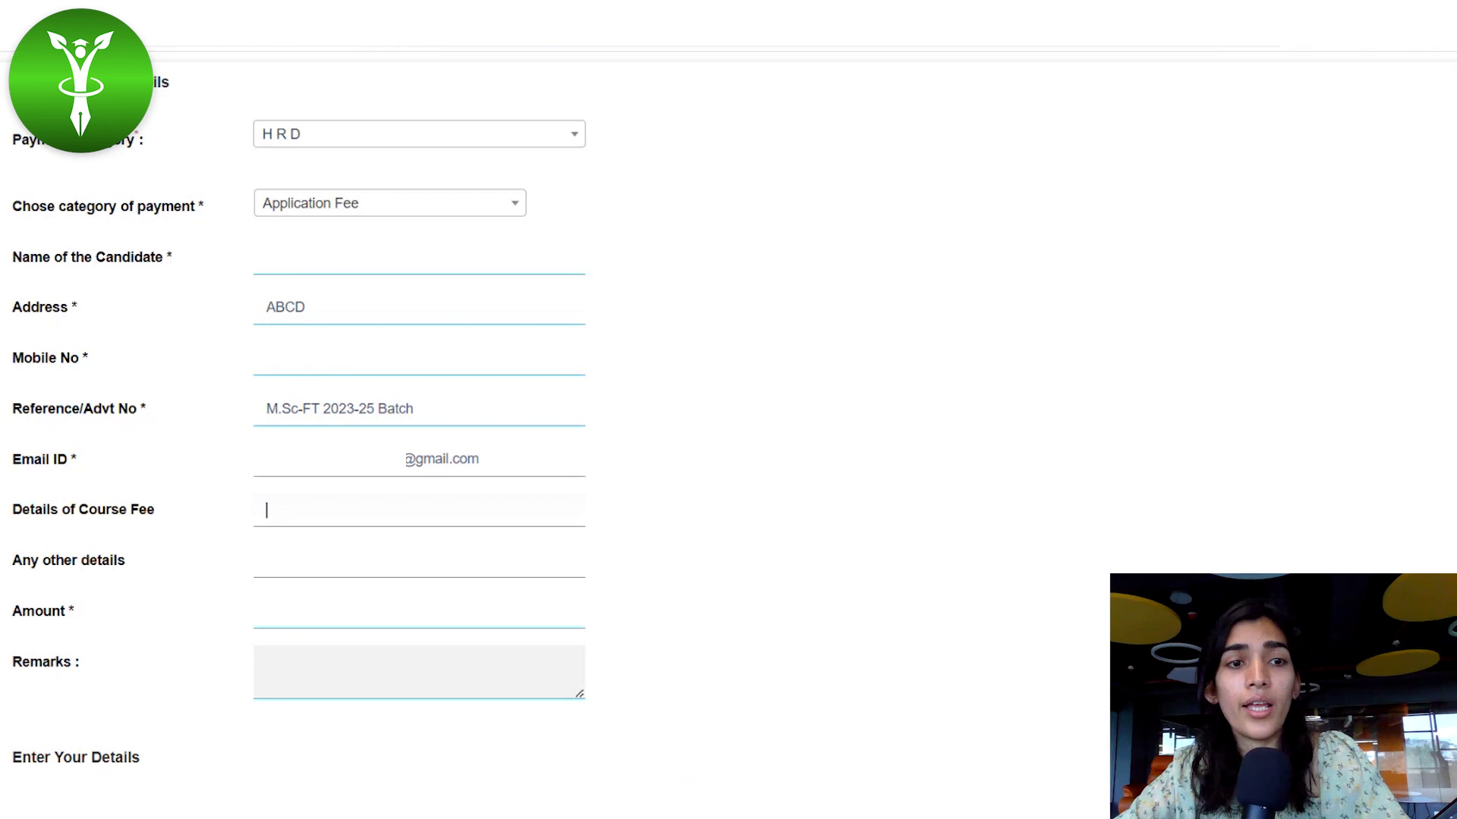
{"action": "type", "text": "M"}
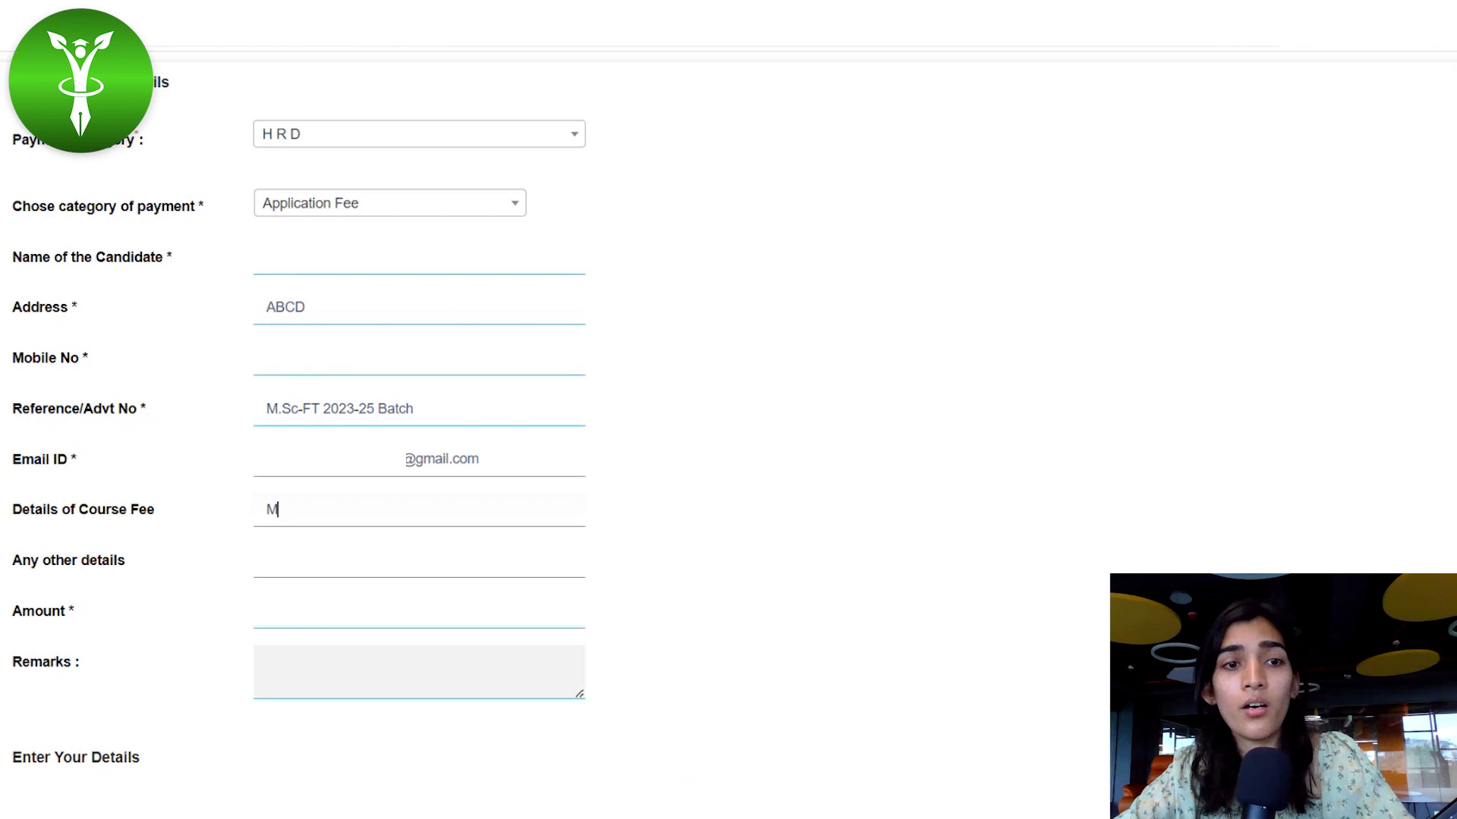
{"action": "type", "text": ". Sc Foo"}
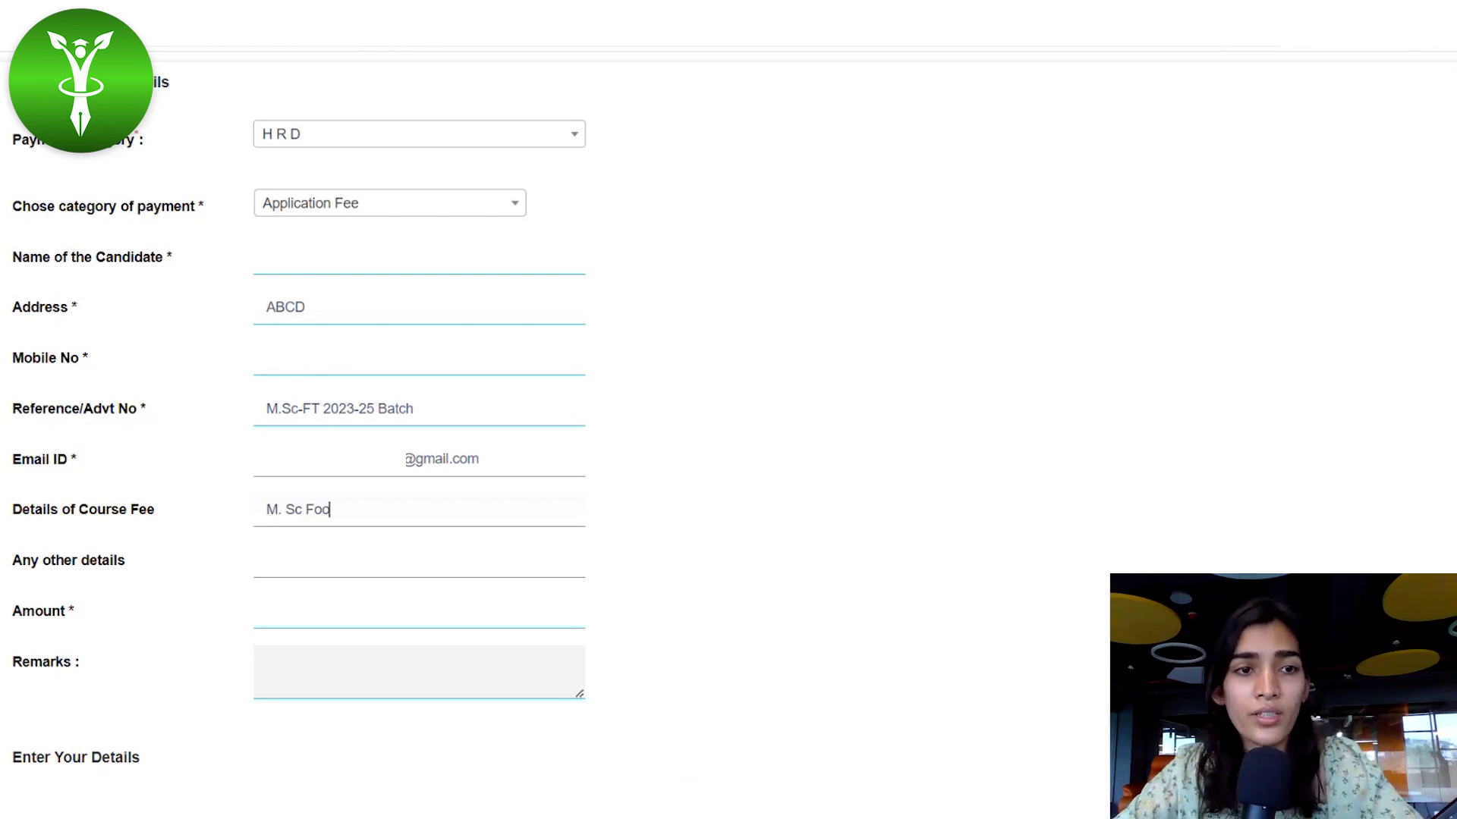
{"action": "type", "text": "d Technology"}
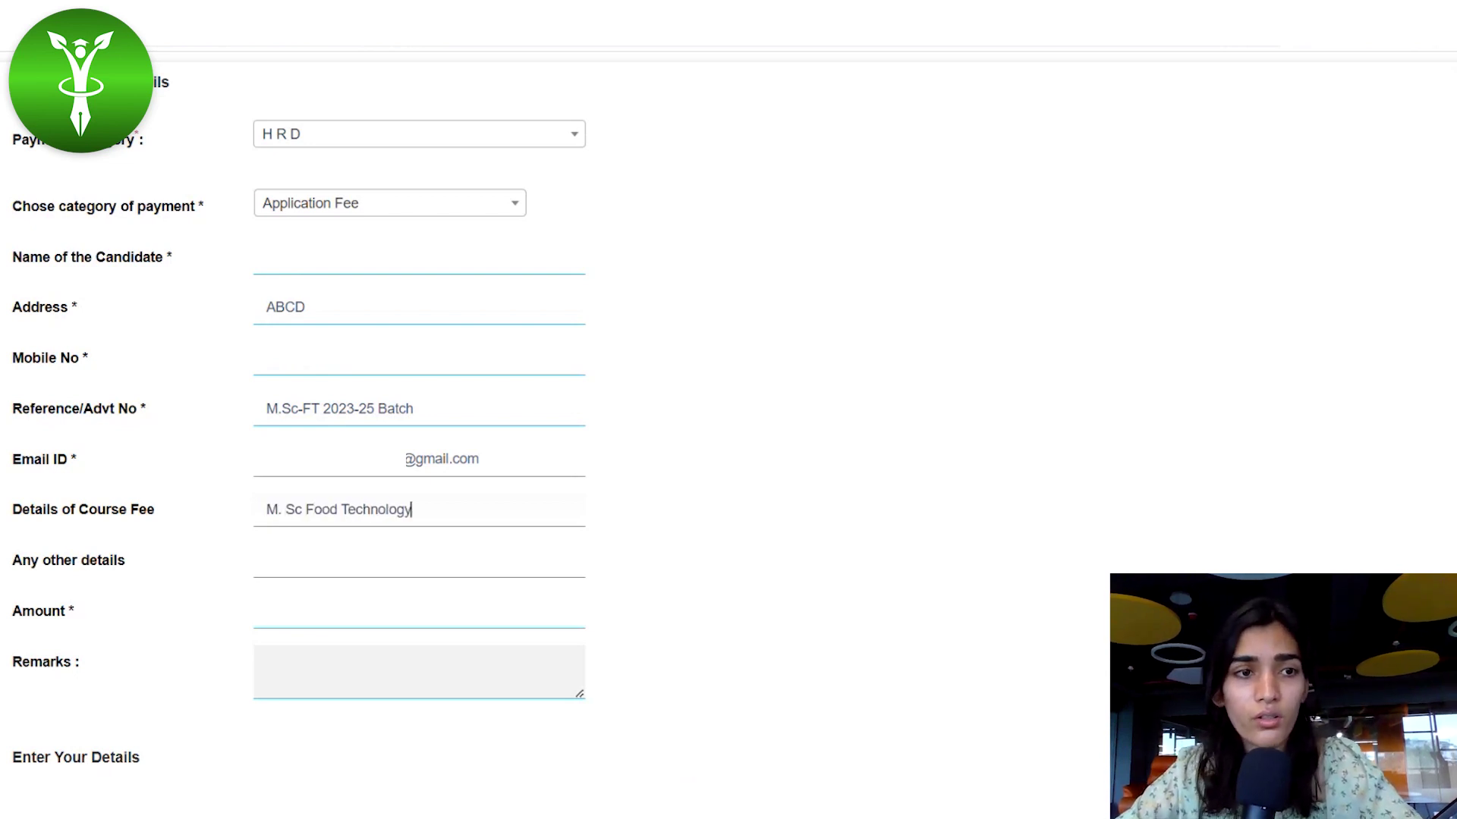
Set the payment amount to 2000 and fill in the captcha text.
{"action": "left_click", "coordinate": [266, 560]}
{"action": "left_click", "coordinate": [266, 611]}
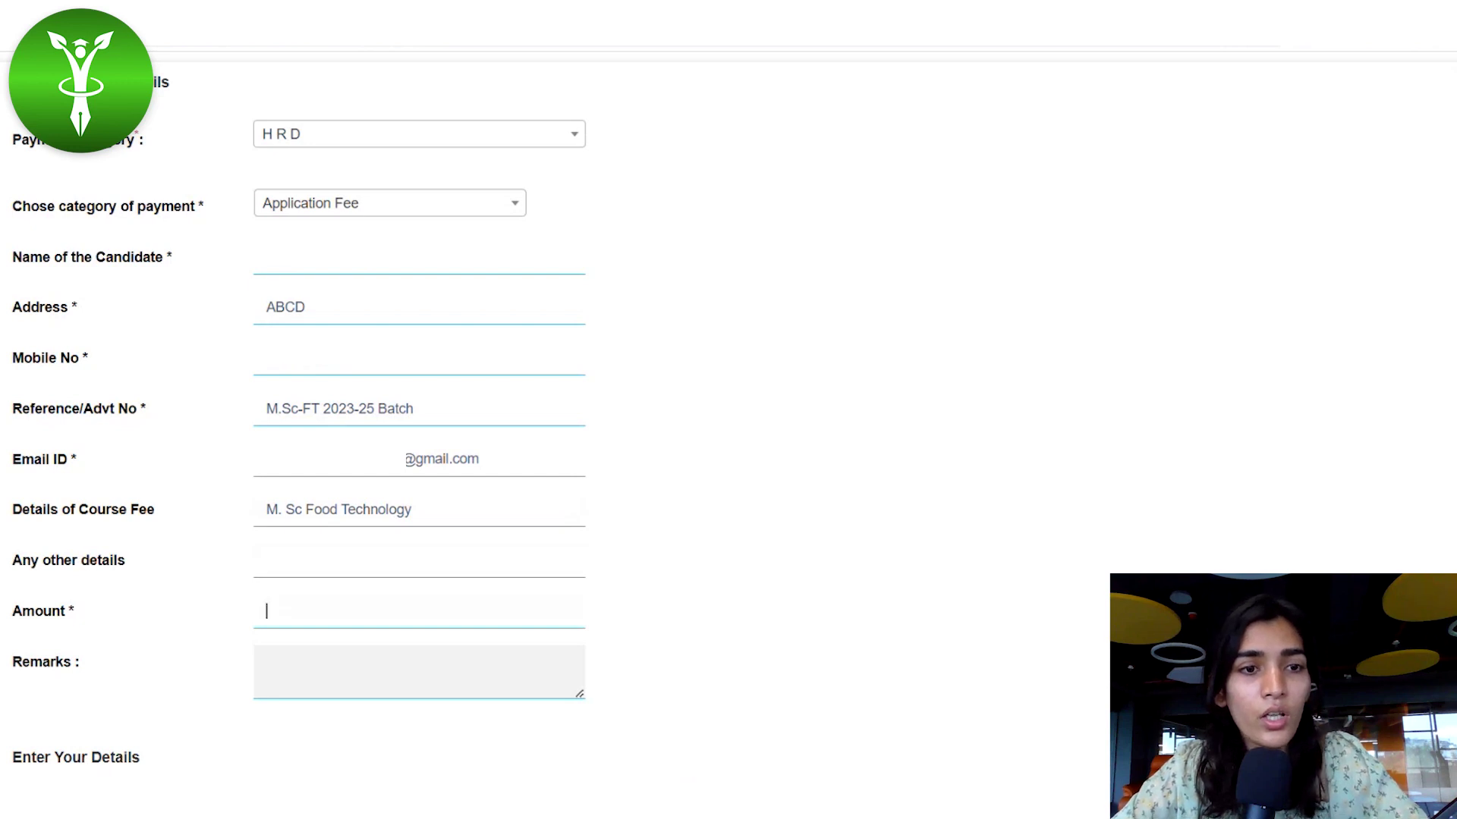
{"action": "type", "text": "2000"}
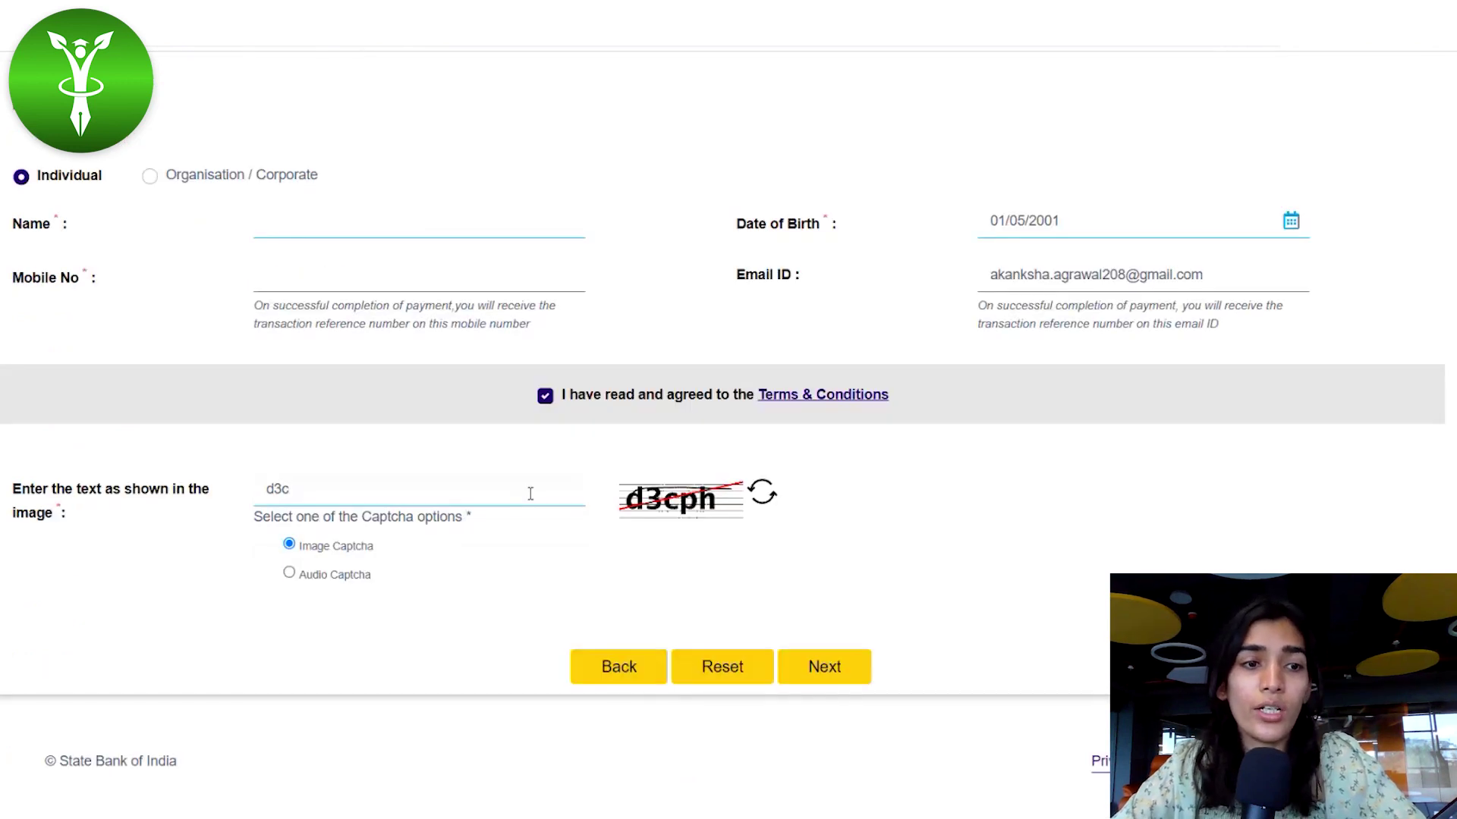
{"action": "type", "text": "ph"}
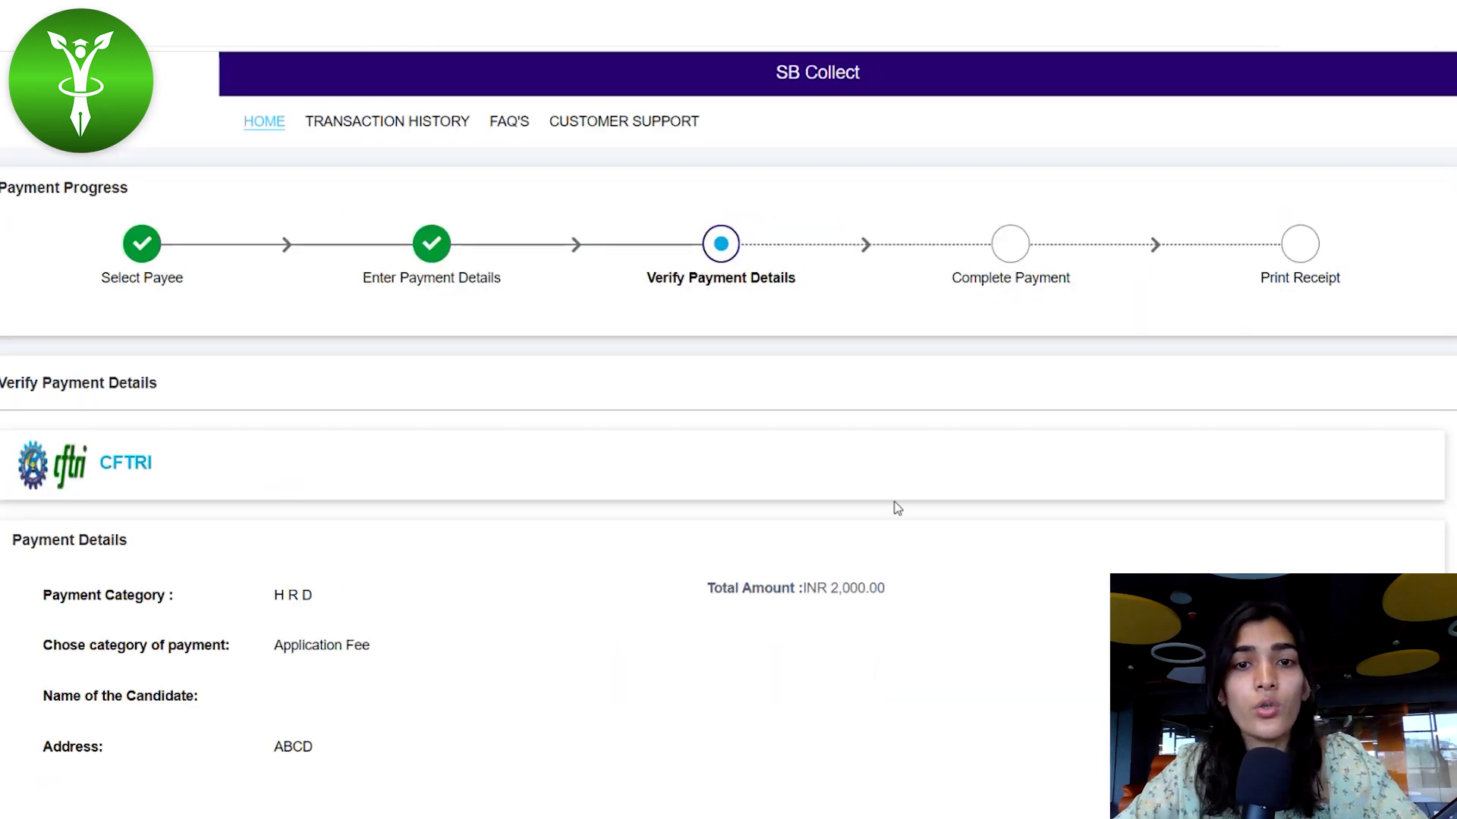
Review the verified payment details and proceed to the Complete Payment page.
{"action": "scroll", "coordinate": [895, 505], "scroll_direction": "down", "scroll_amount": 3}
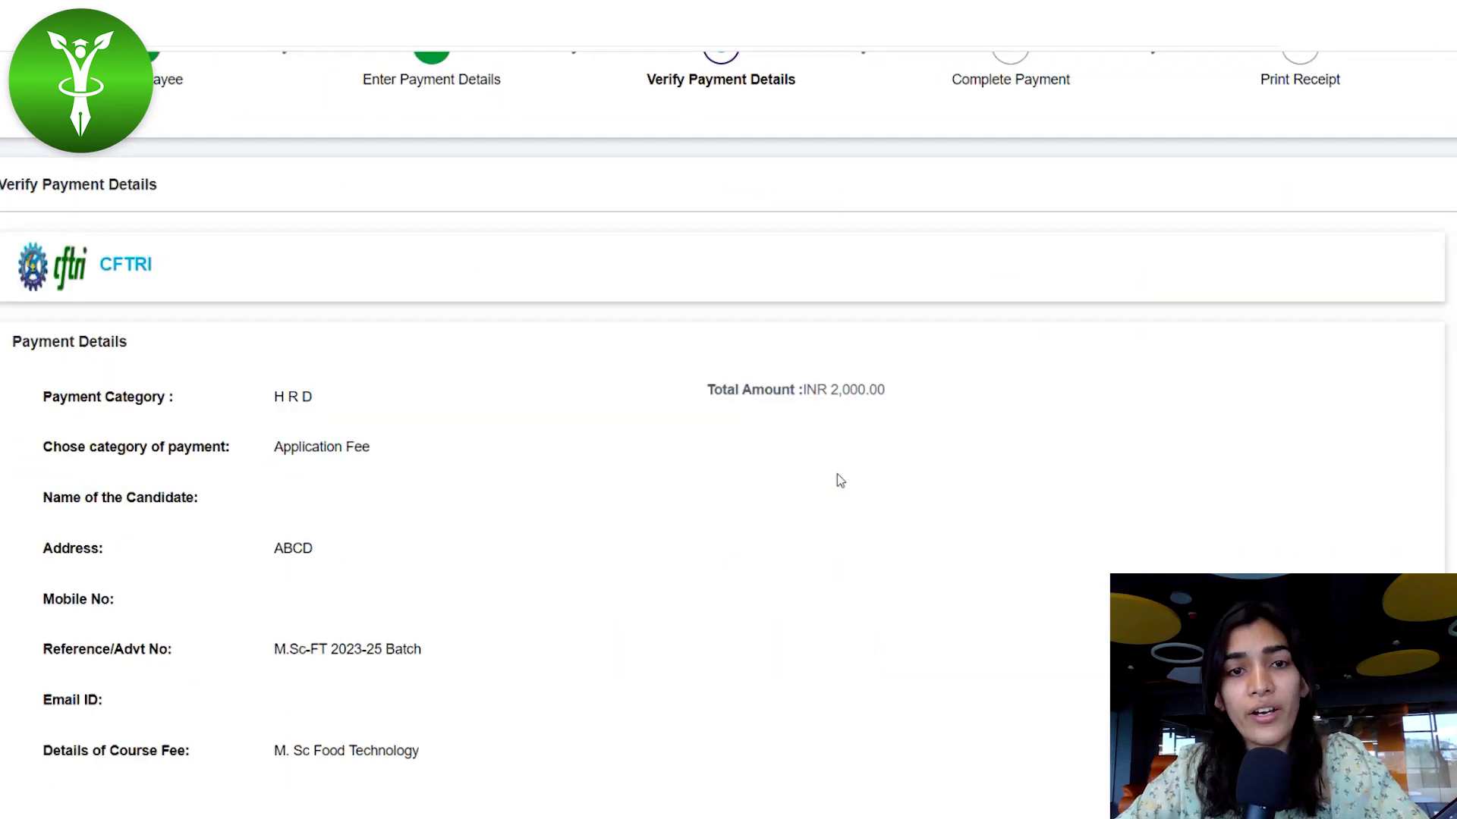
{"action": "scroll", "coordinate": [836, 473], "scroll_direction": "down", "scroll_amount": 3}
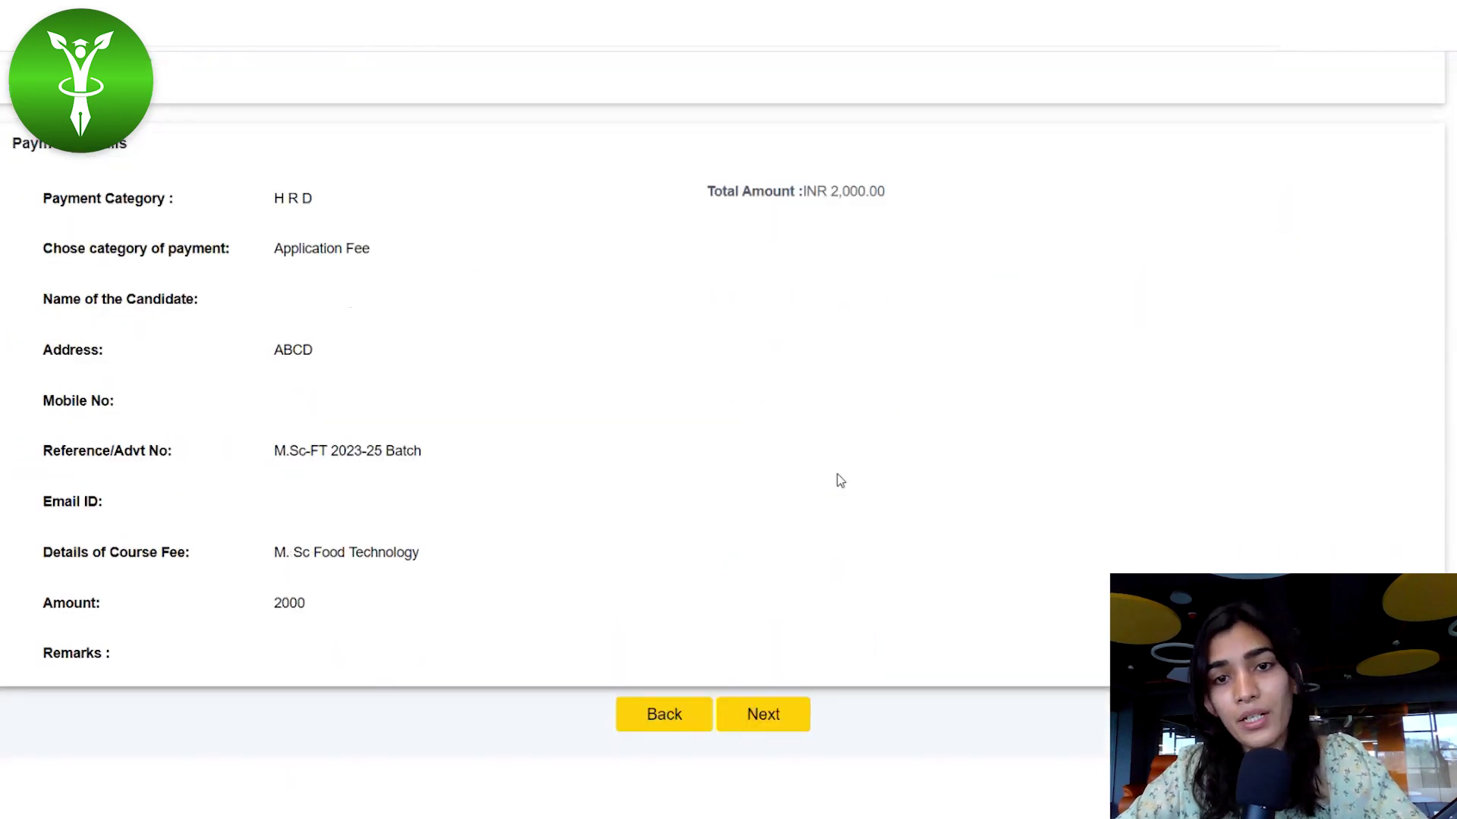
{"action": "left_click", "coordinate": [779, 721]}
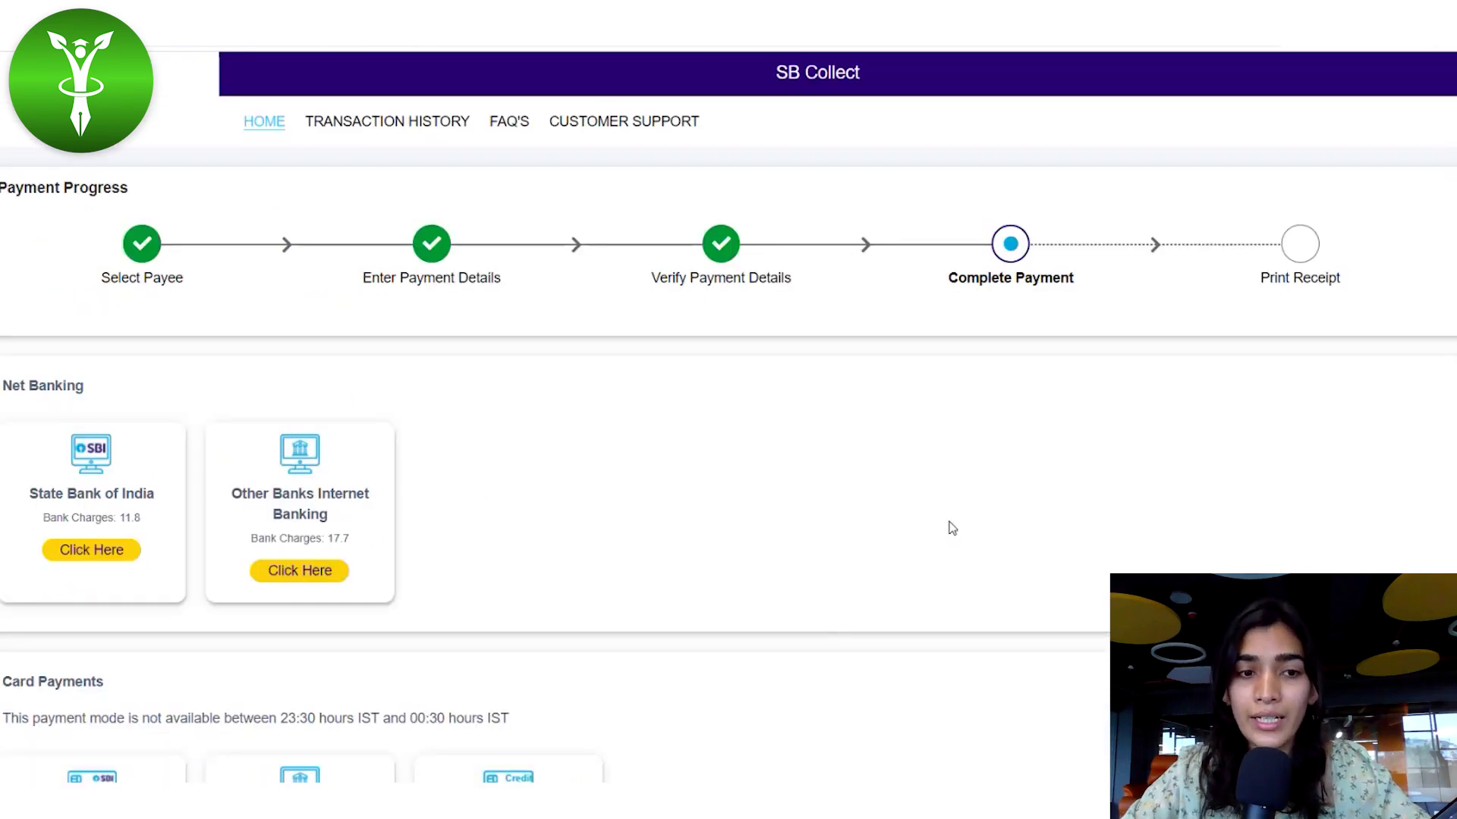
{"action": "scroll", "coordinate": [952, 528], "scroll_direction": "down", "scroll_amount": 4}
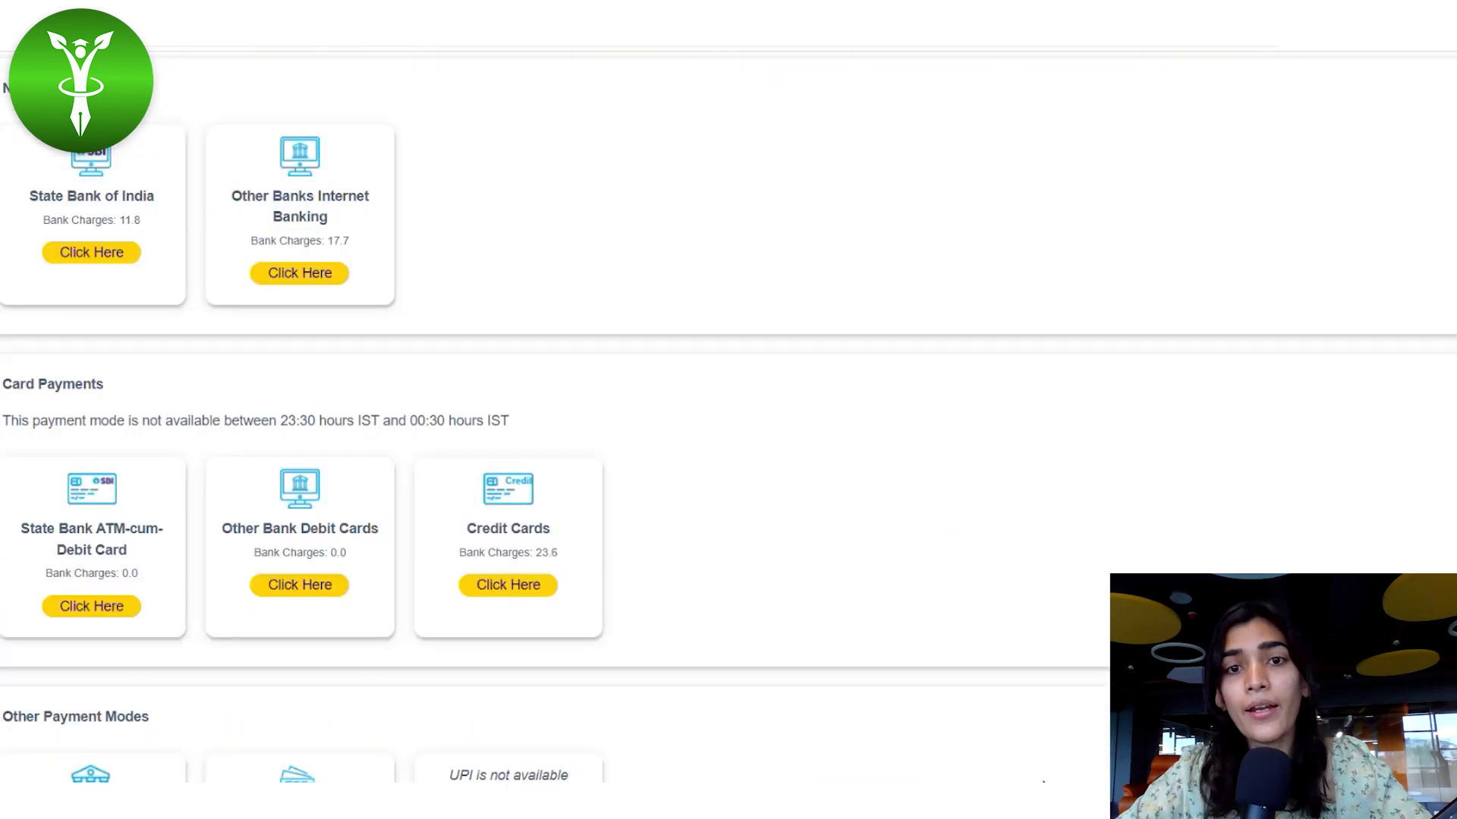
{"action": "scroll", "coordinate": [968, 591], "scroll_direction": "down", "scroll_amount": 4}
{"action": "scroll", "coordinate": [967, 591], "scroll_direction": "up", "scroll_amount": 7}
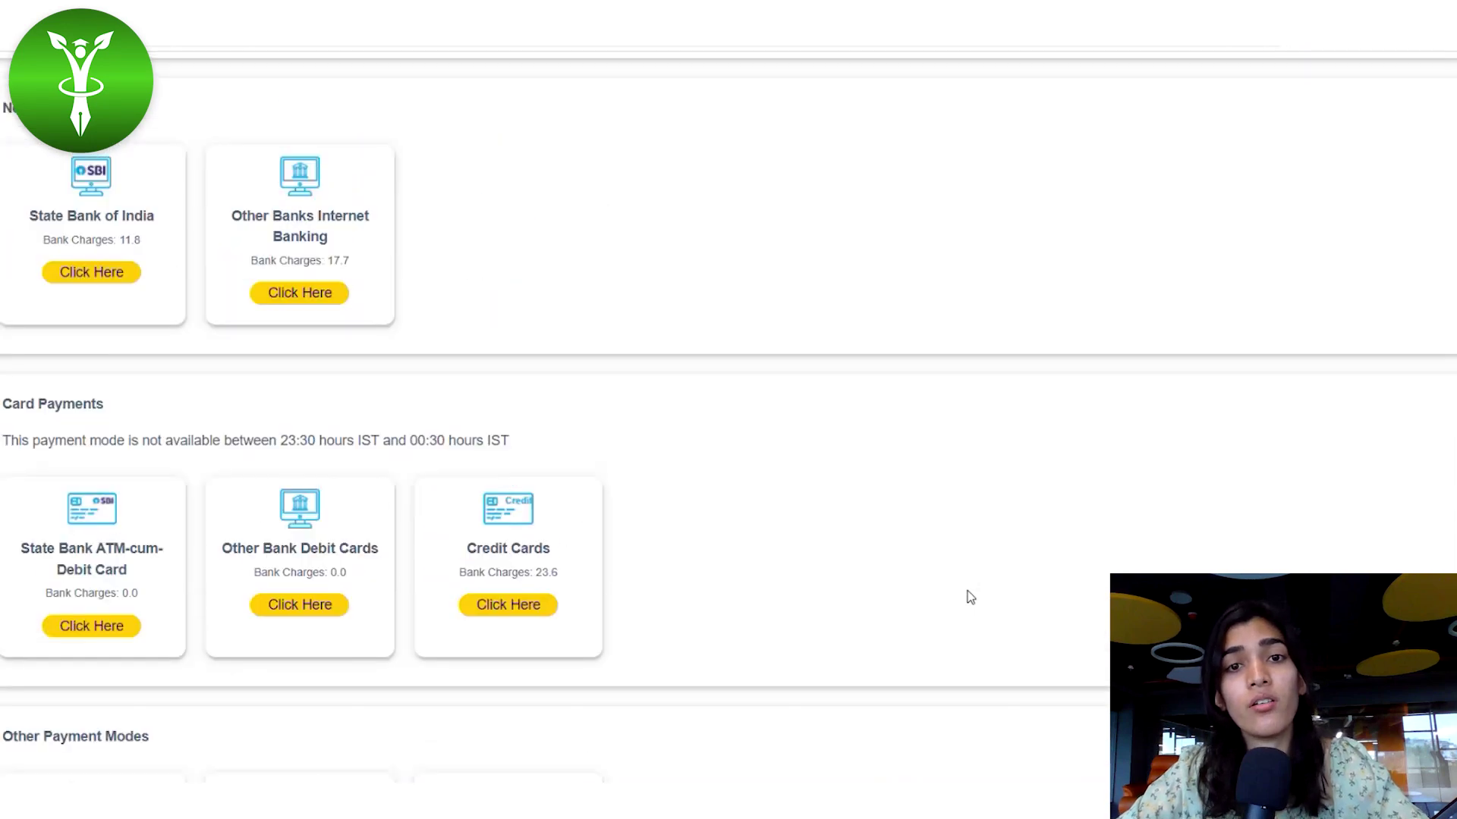
{"action": "scroll", "coordinate": [971, 598], "scroll_direction": "up", "scroll_amount": 1}
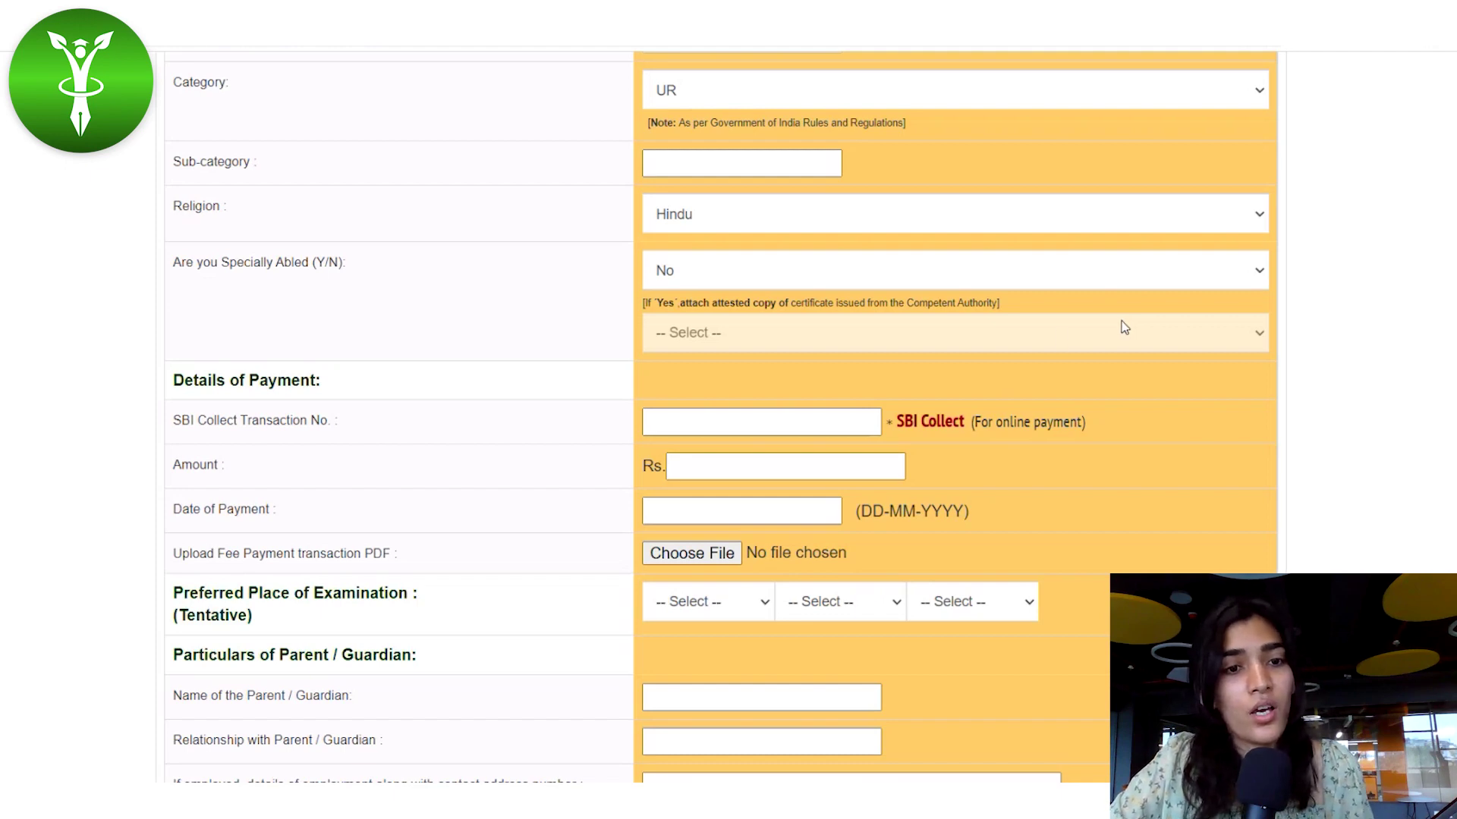
Pick CSIR-HRDC Ghaziabad, CSIR-CFTRI Mysuru and CFTRI Guwahati as examination centre preferences.
{"action": "scroll", "coordinate": [976, 348], "scroll_direction": "down", "scroll_amount": 1}
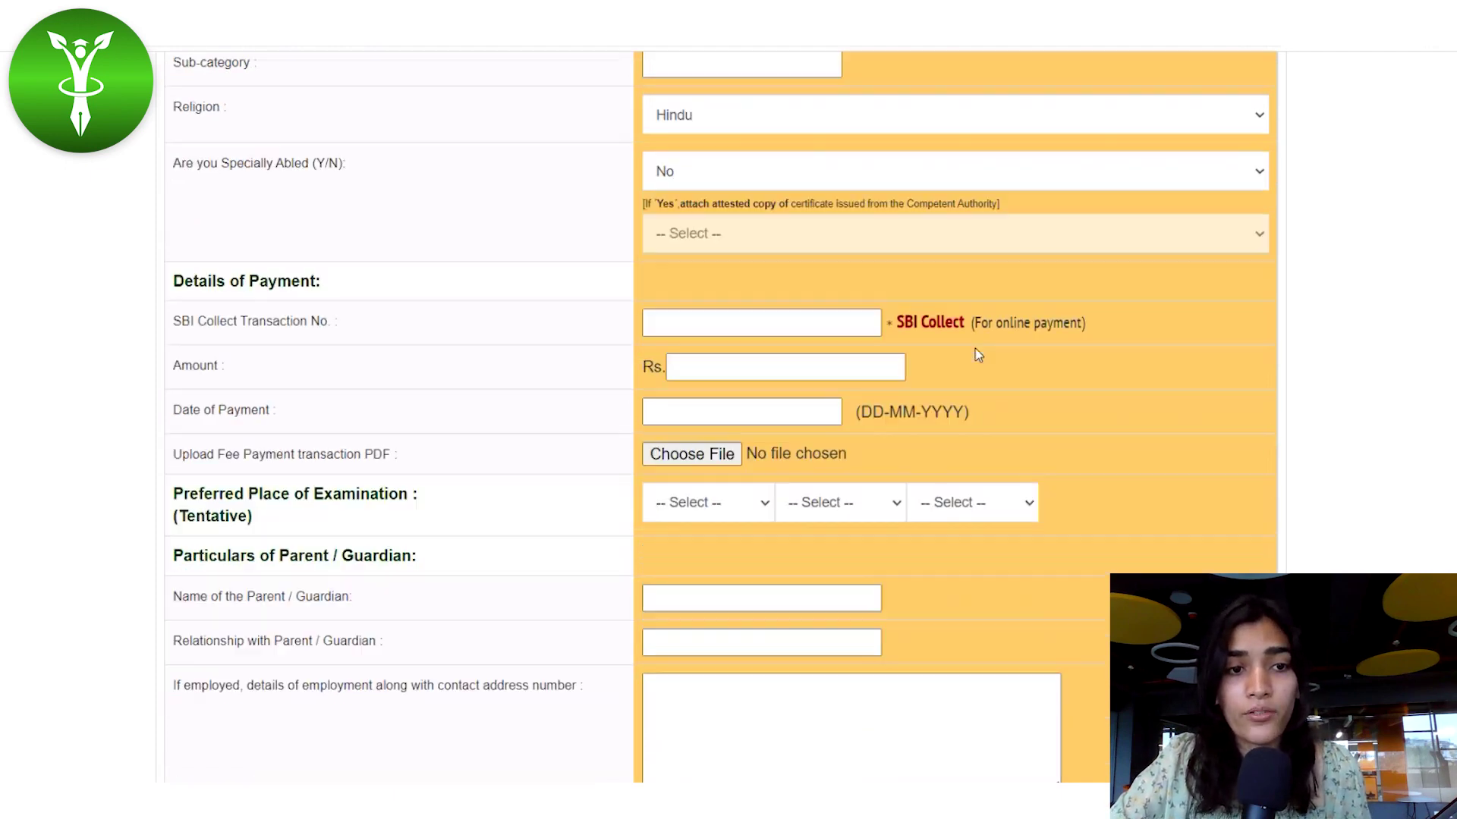
{"action": "scroll", "coordinate": [941, 387], "scroll_direction": "down", "scroll_amount": 2}
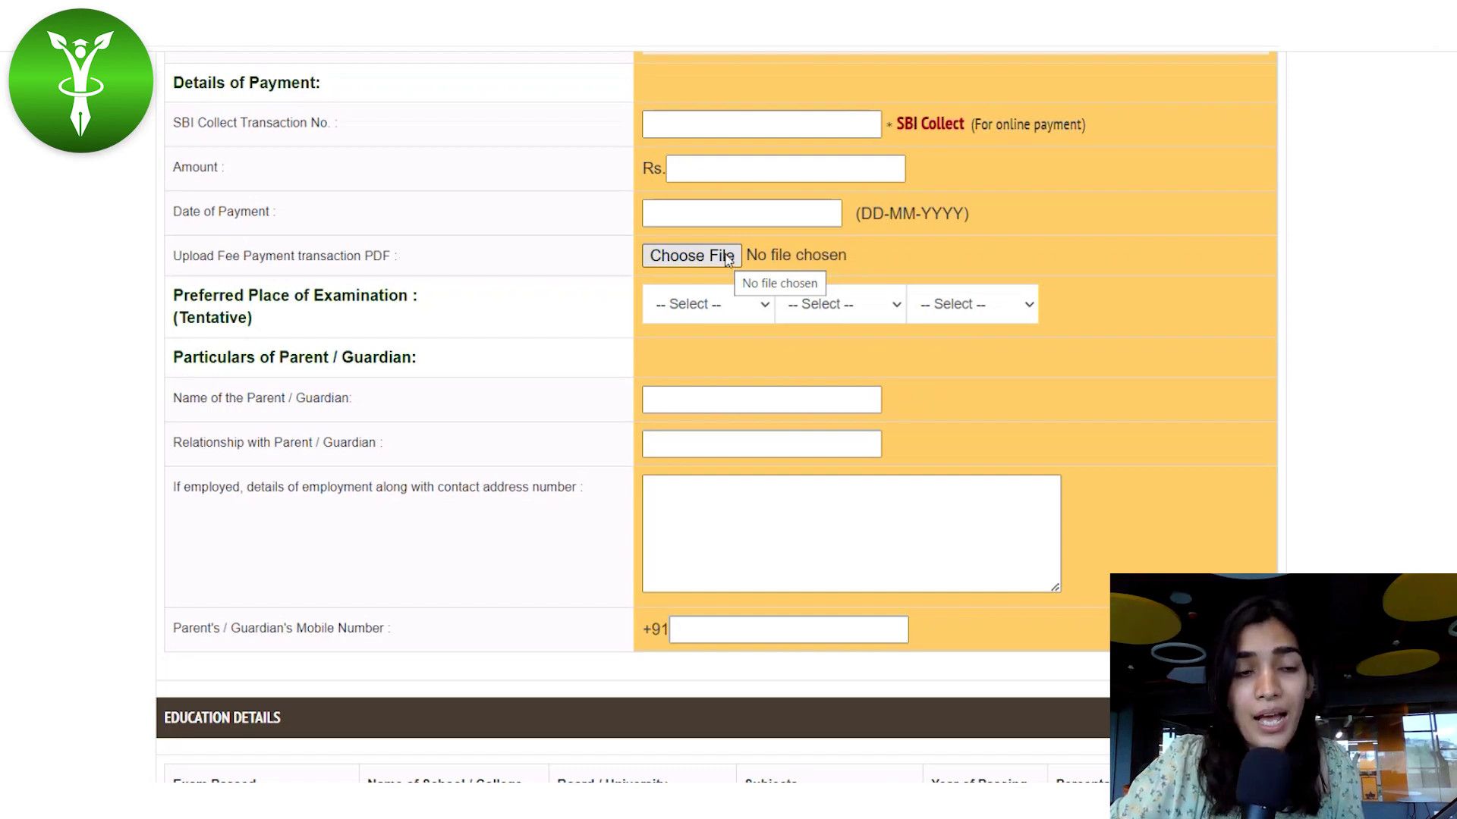
{"action": "left_click", "coordinate": [748, 317]}
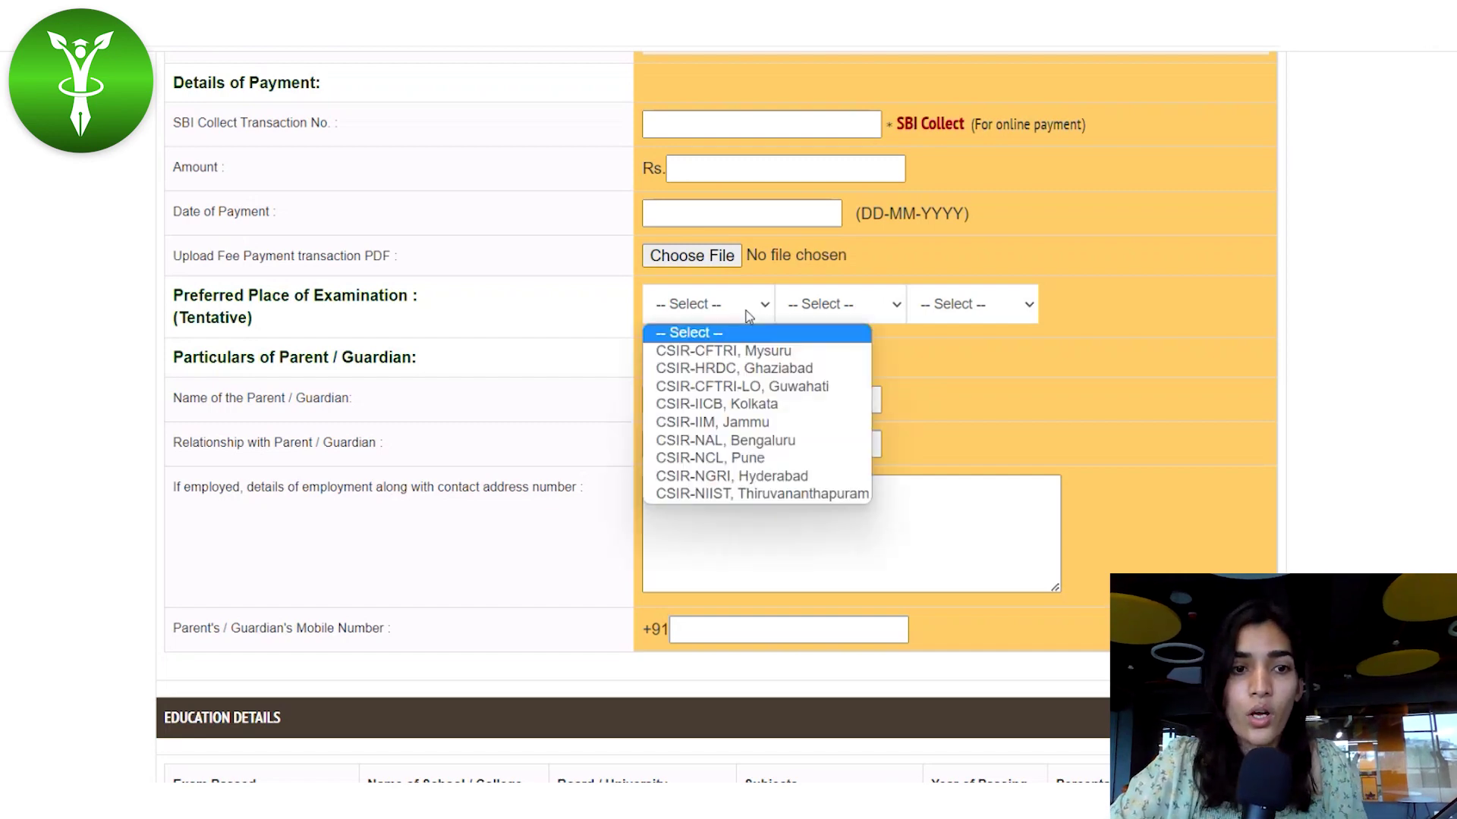
{"action": "left_click", "coordinate": [748, 368]}
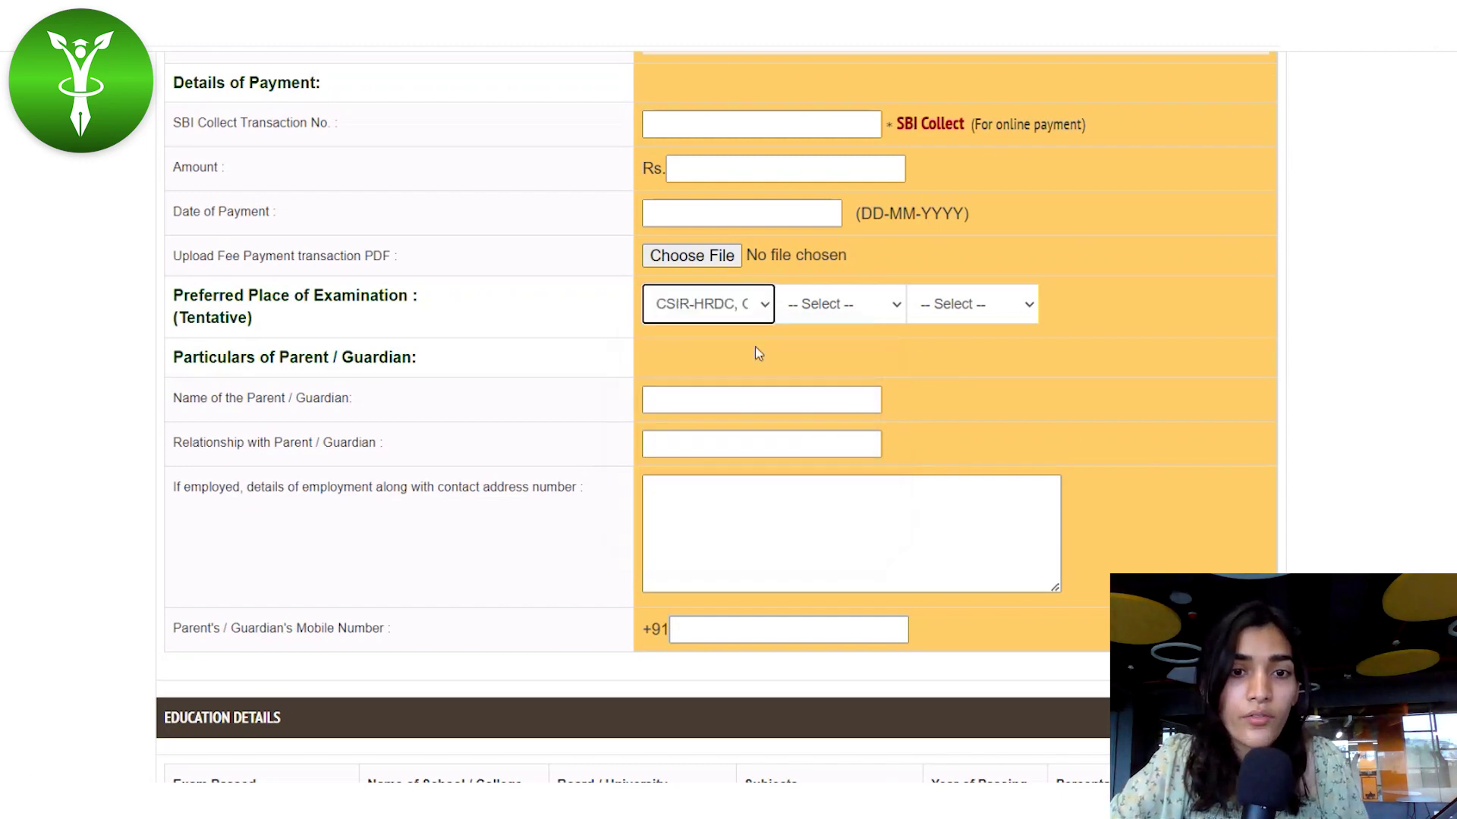
{"action": "left_click", "coordinate": [809, 314]}
{"action": "left_click", "coordinate": [822, 354]}
{"action": "left_click", "coordinate": [1008, 317]}
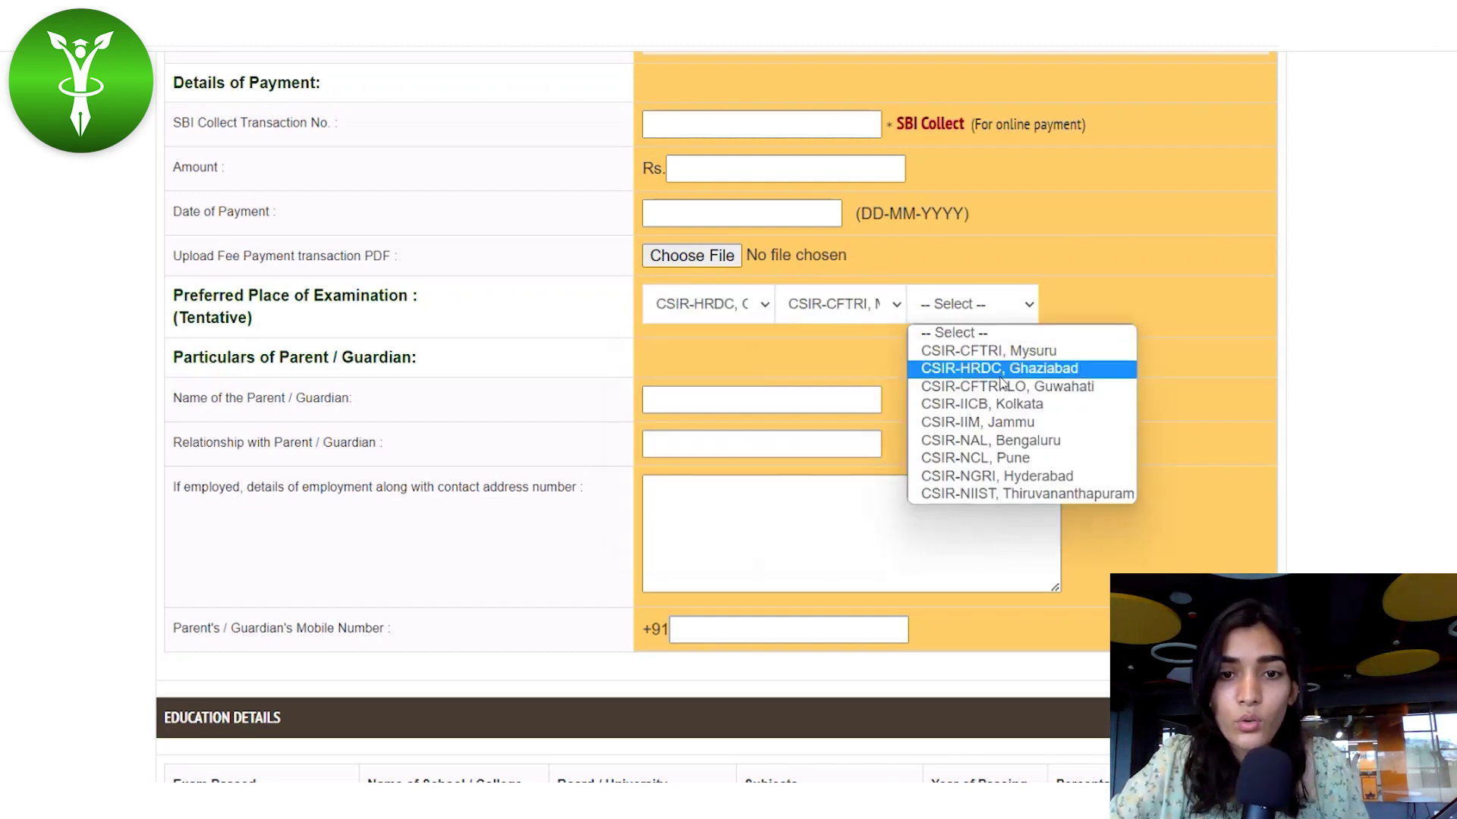
{"action": "left_click", "coordinate": [997, 372]}
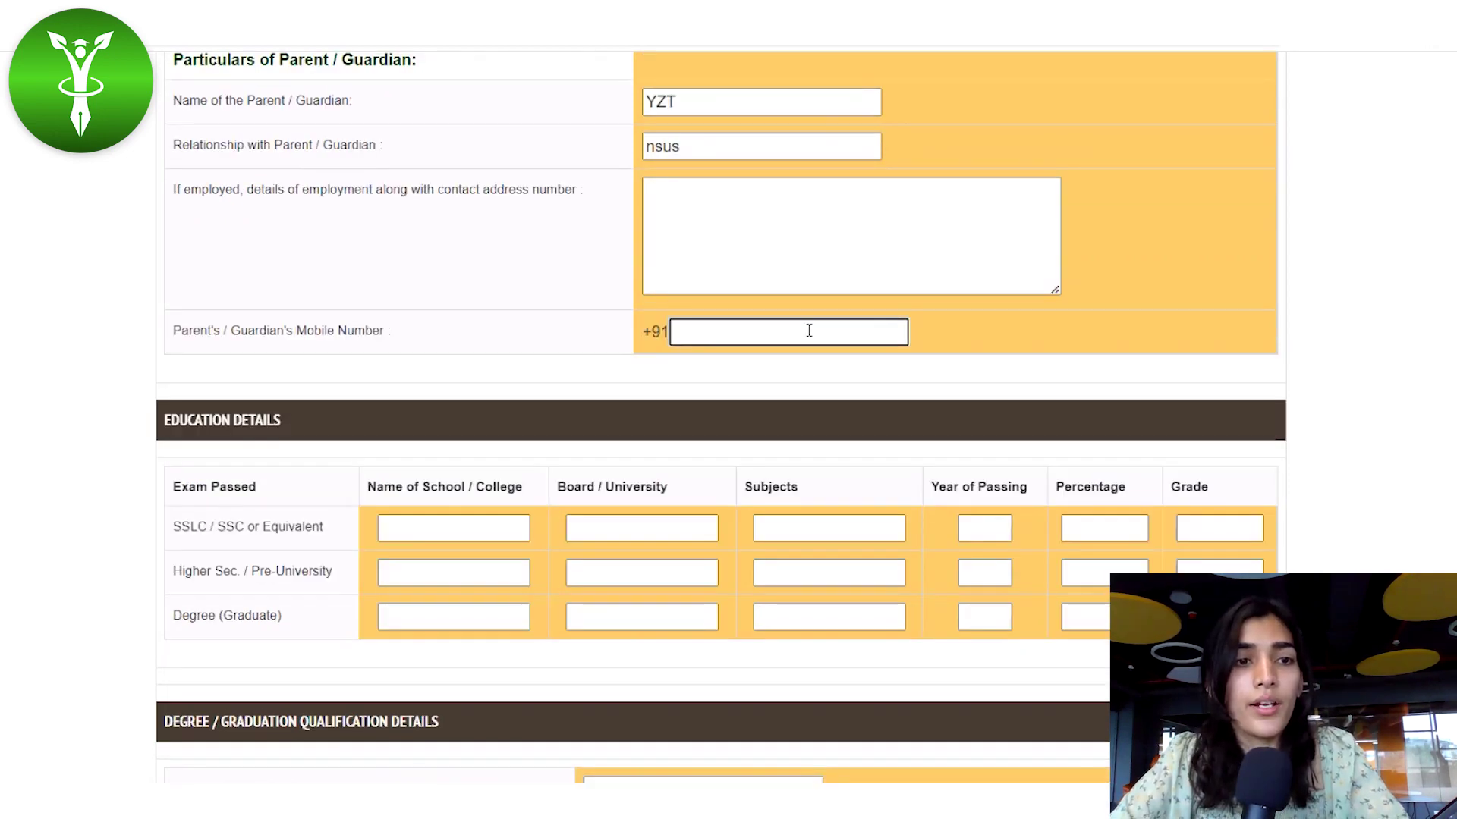
Fill the SSLC row: school xyd, board sjus, maths, 2016, 78%, grade 7.
{"action": "left_click", "coordinate": [448, 531]}
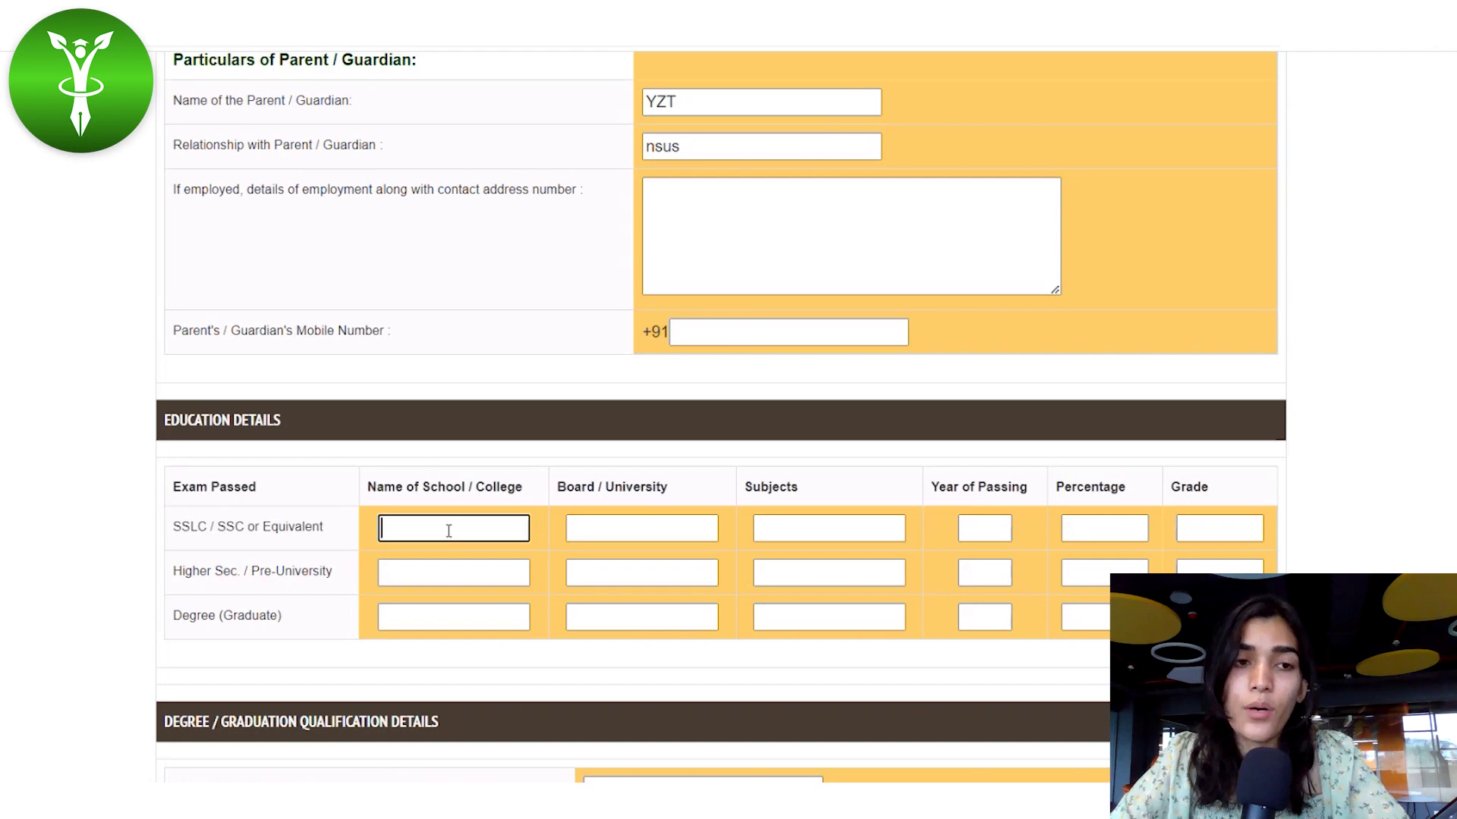
{"action": "type", "text": "xyd"}
{"action": "key", "text": "Tab"}
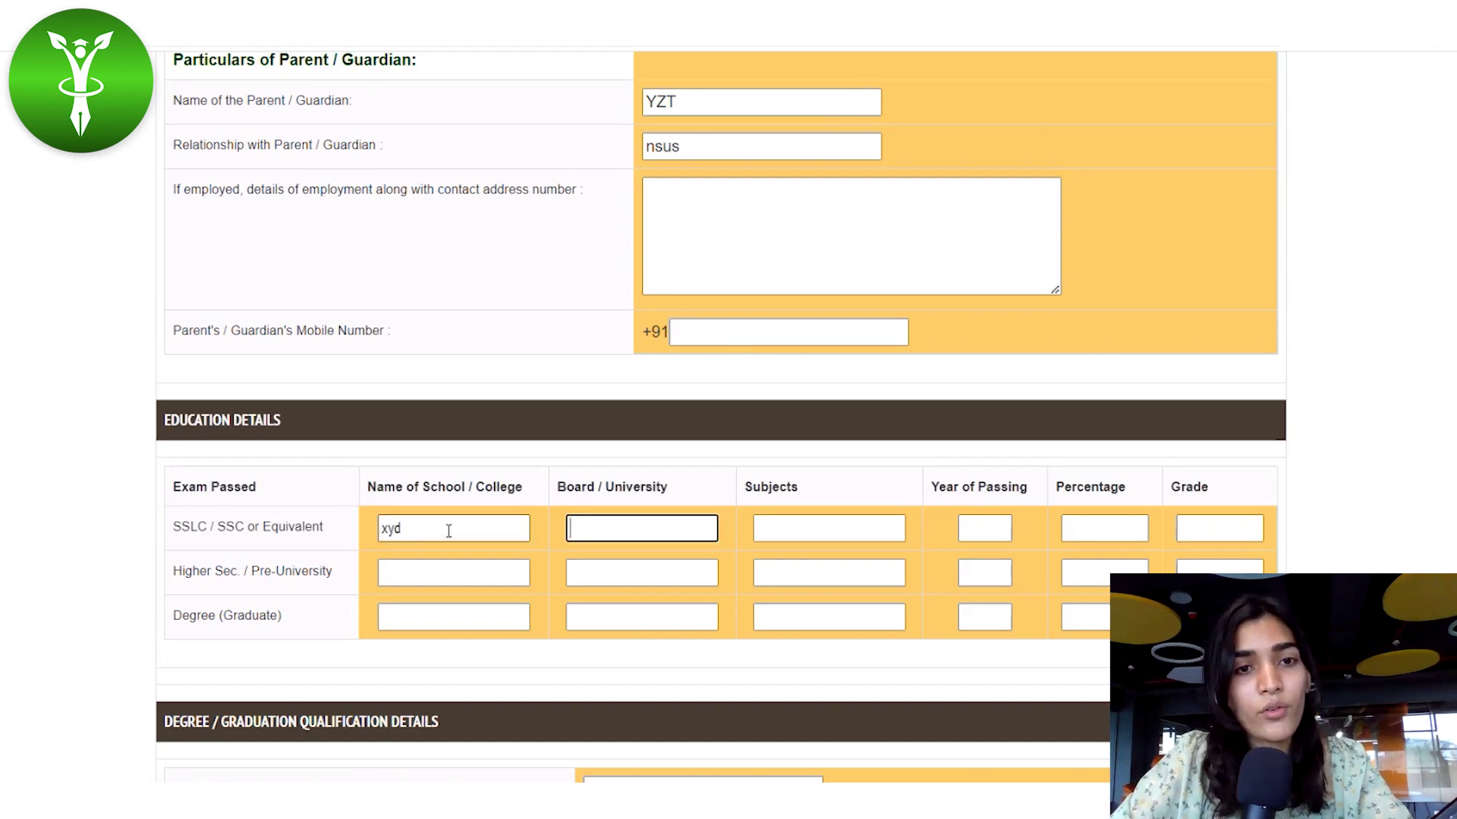
{"action": "type", "text": "sjus"}
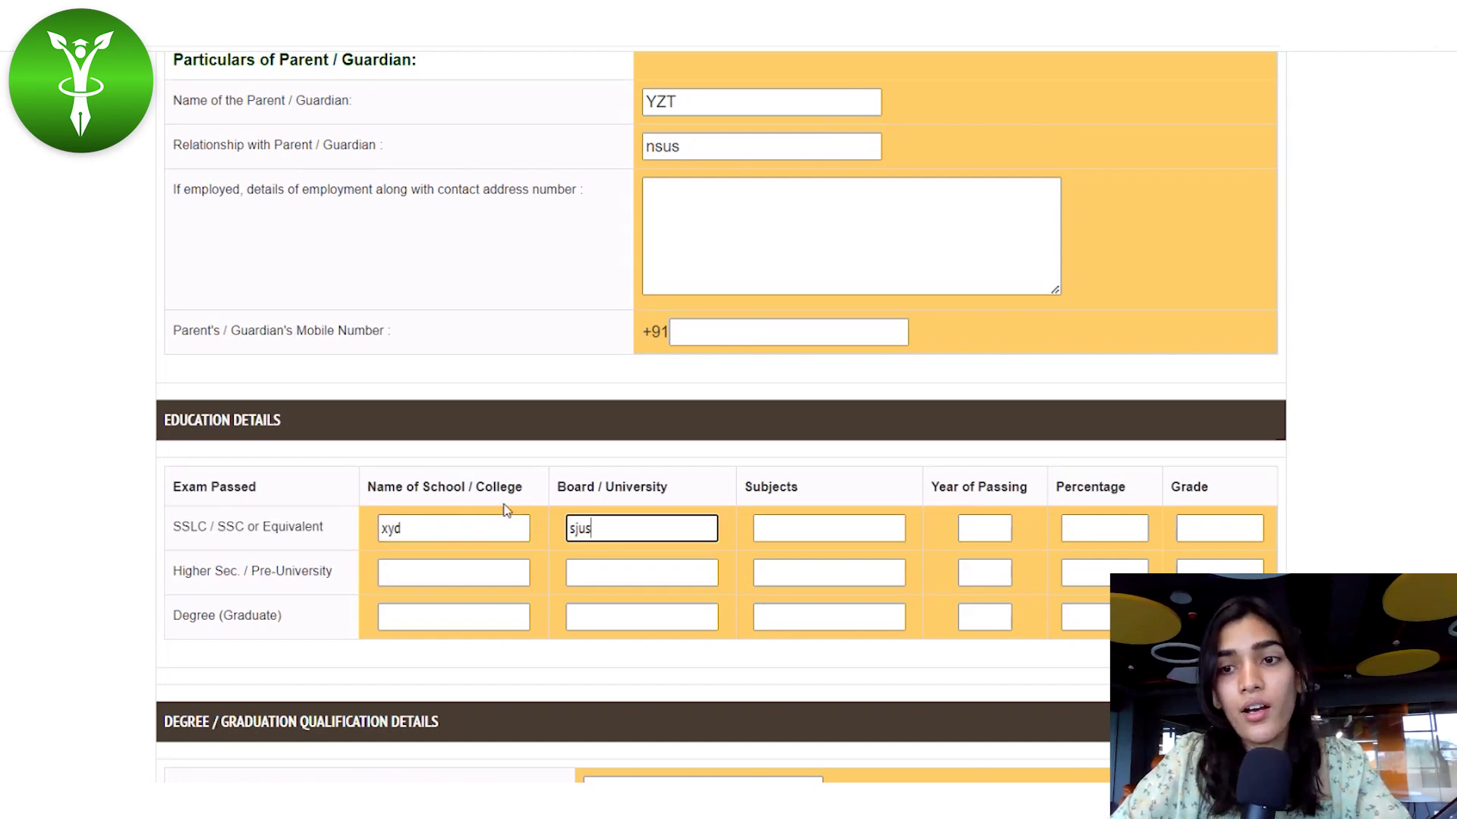
{"action": "key", "text": "Tab"}
{"action": "type", "text": "maths"}
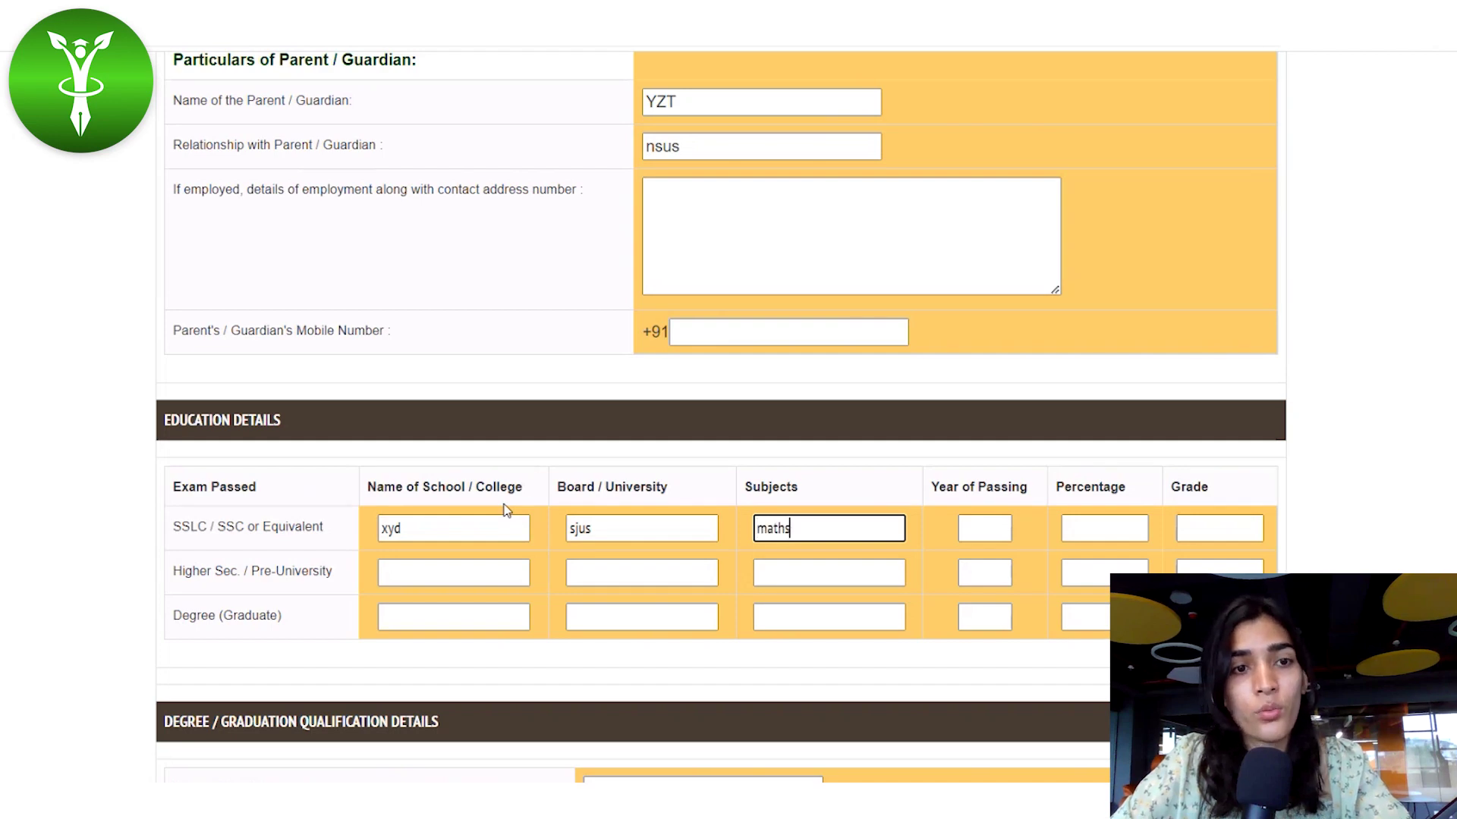
{"action": "key", "text": "Tab"}
{"action": "type", "text": "201"}
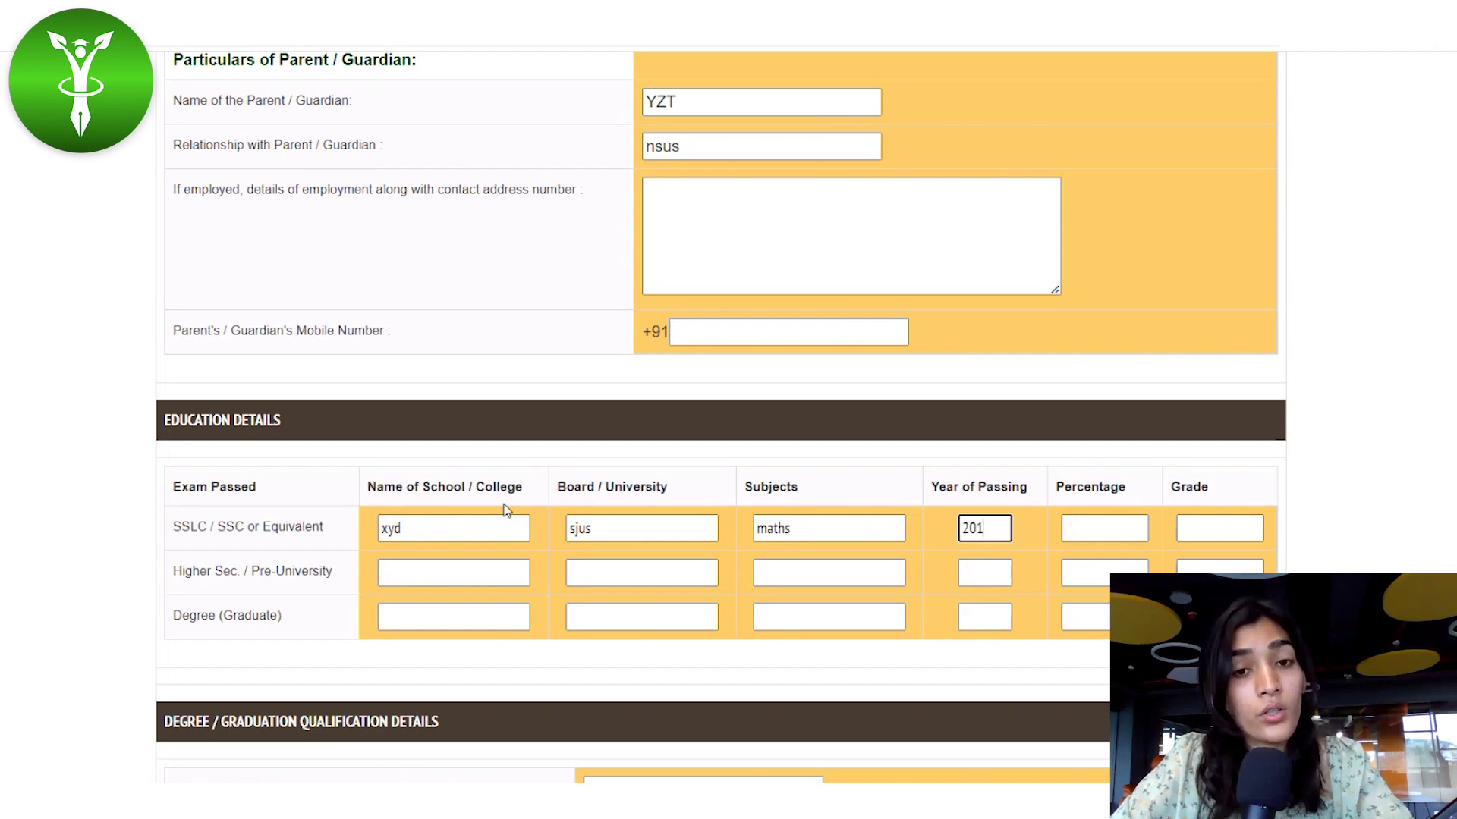
{"action": "type", "text": "6"}
{"action": "key", "text": "Tab"}
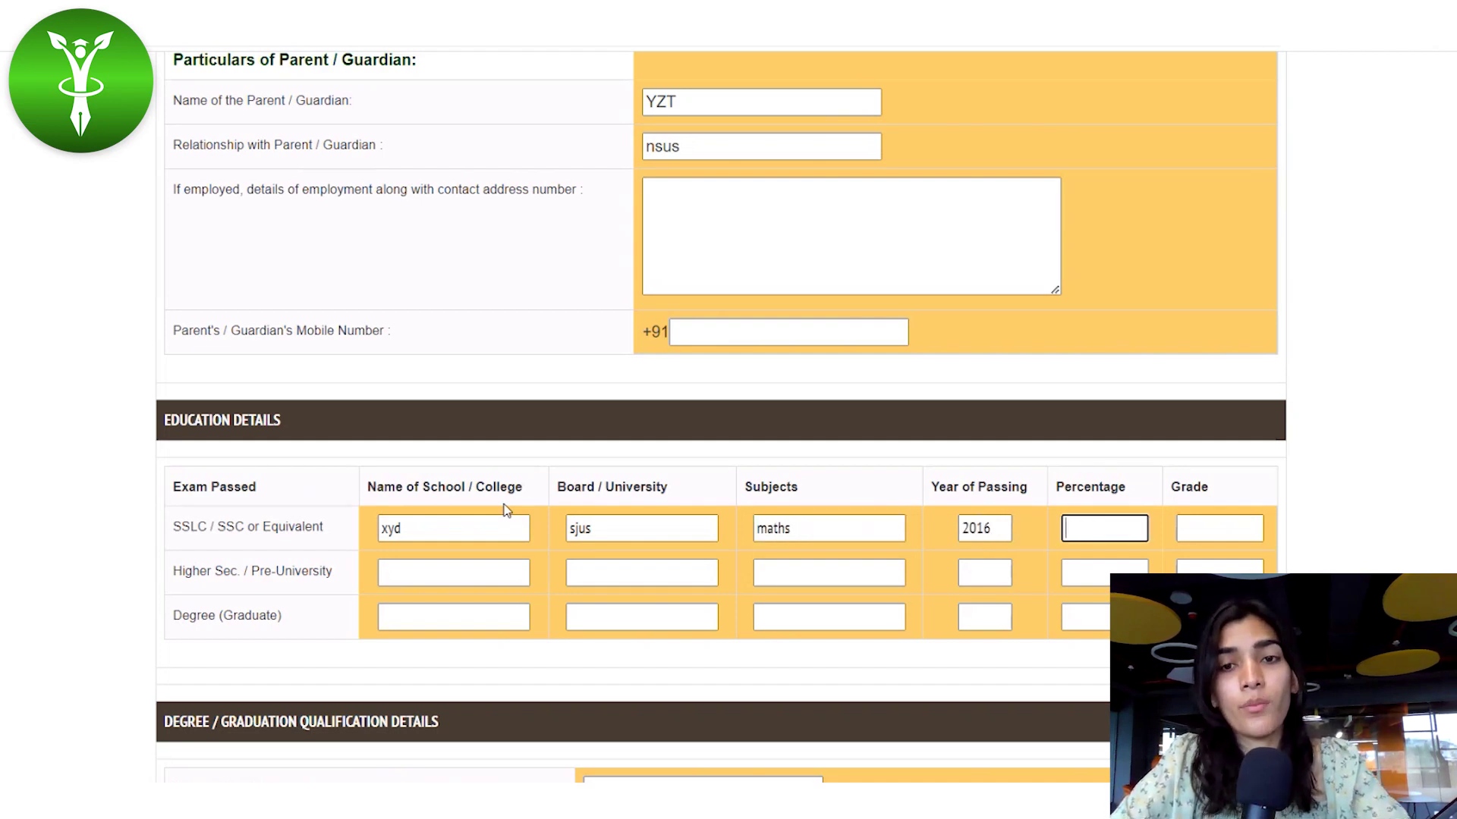
{"action": "type", "text": "78"}
{"action": "key", "text": "Tab"}
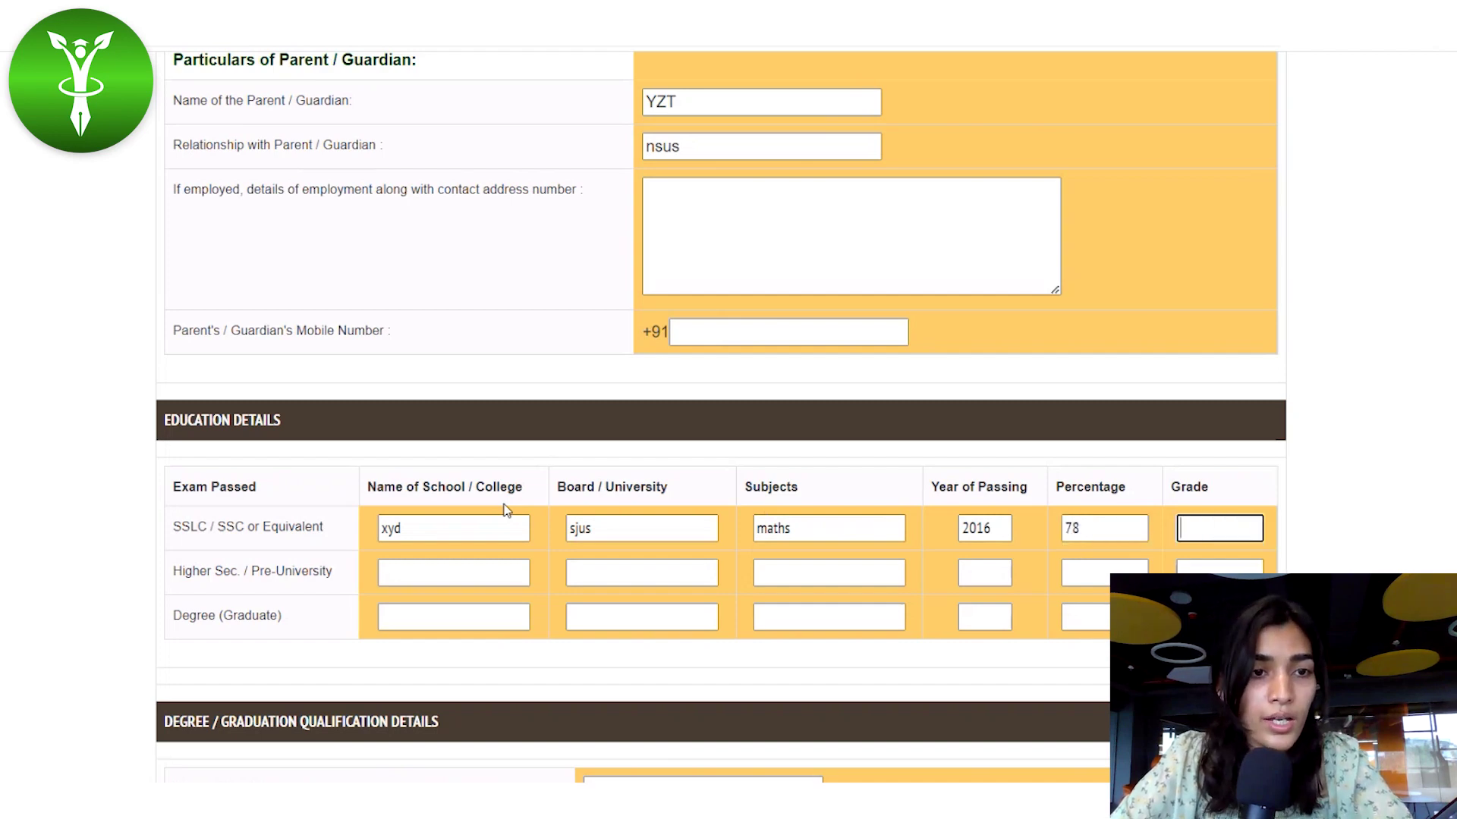
{"action": "type", "text": "7"}
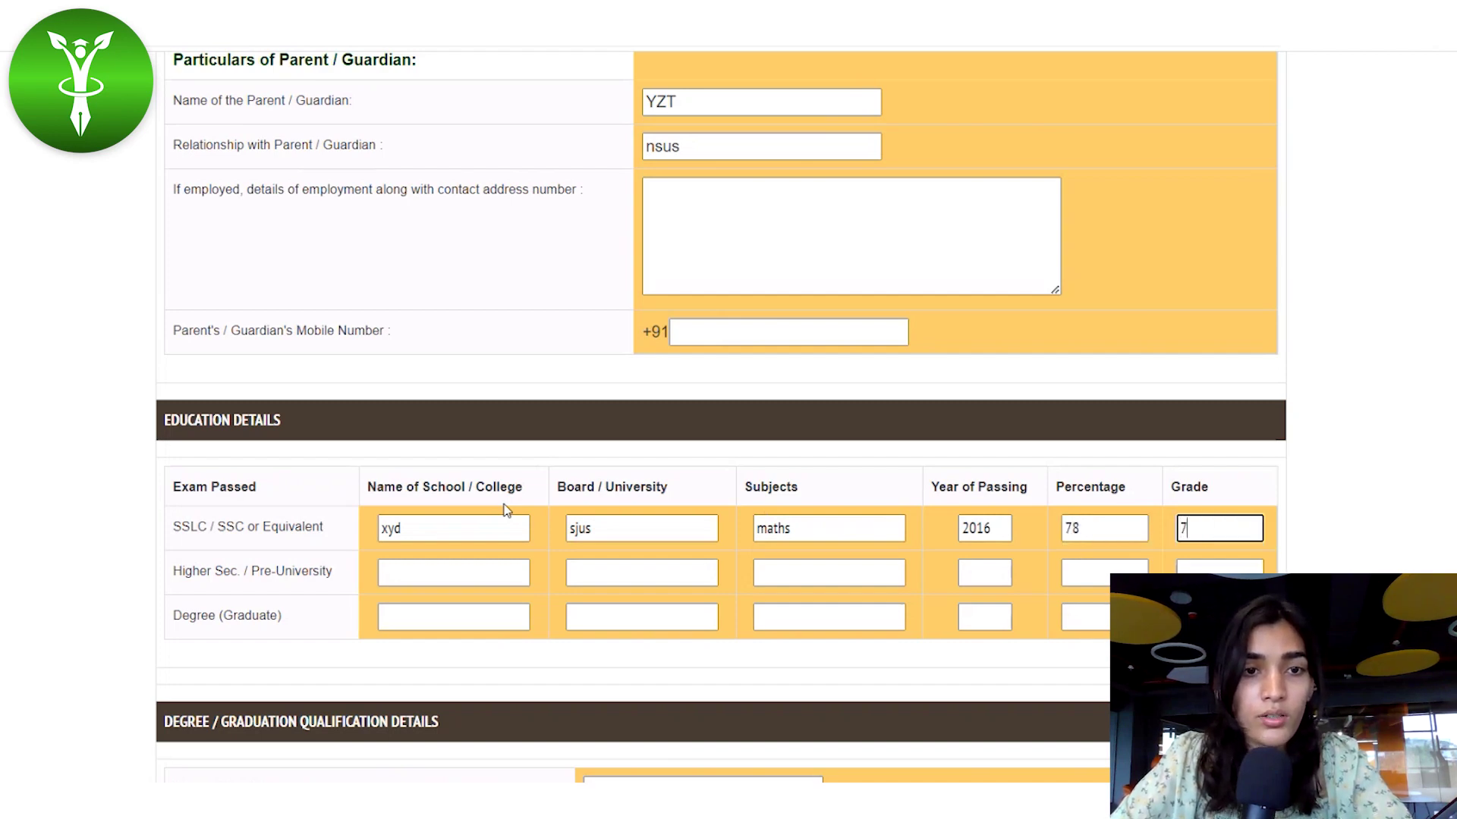
Fill the Higher Sec. row: school dis9, board cbse, science, 2018, 98%.
{"action": "key", "text": "Tab"}
{"action": "type", "text": "dis9"}
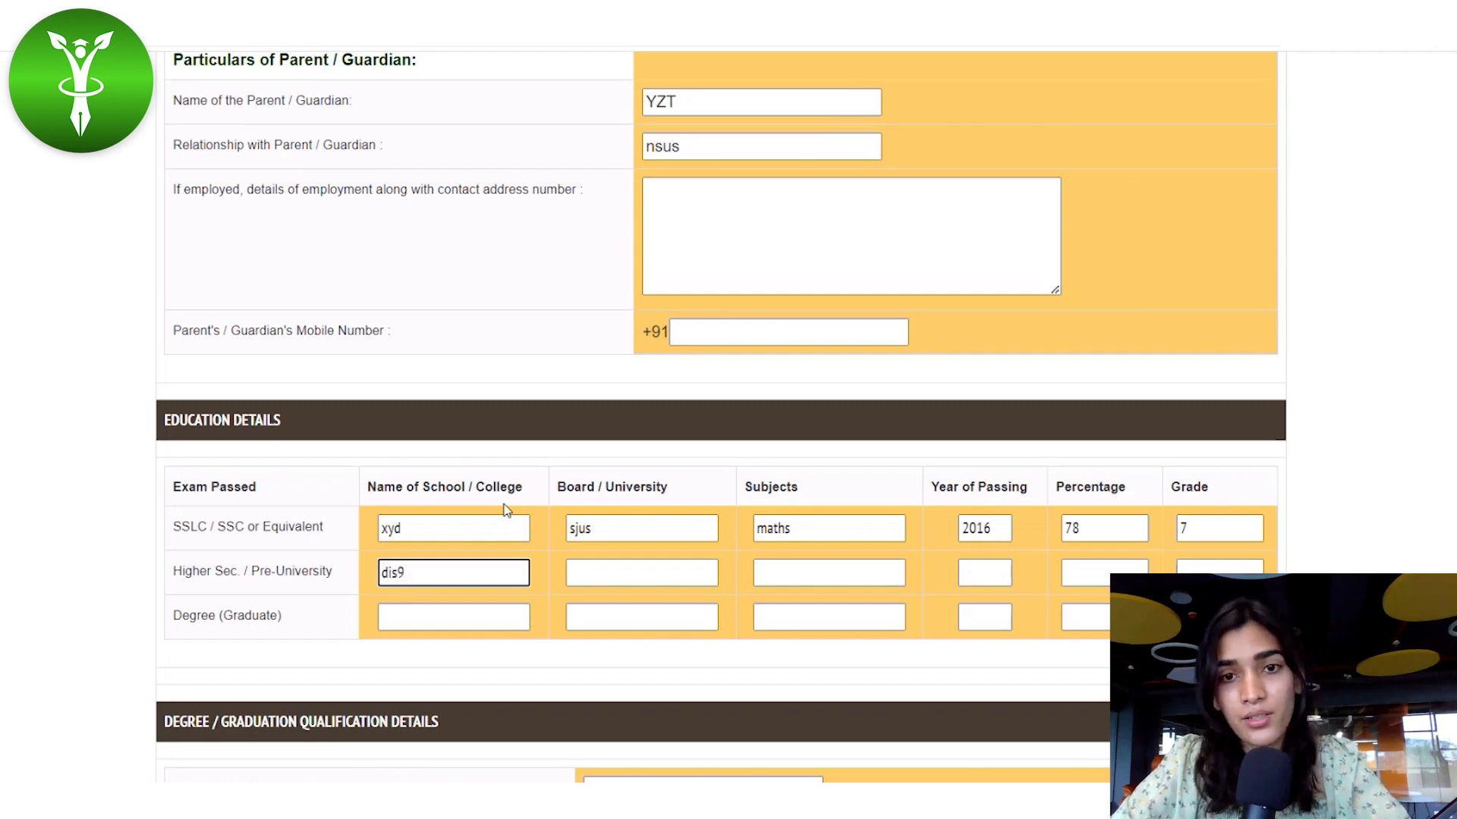
{"action": "key", "text": "Tab"}
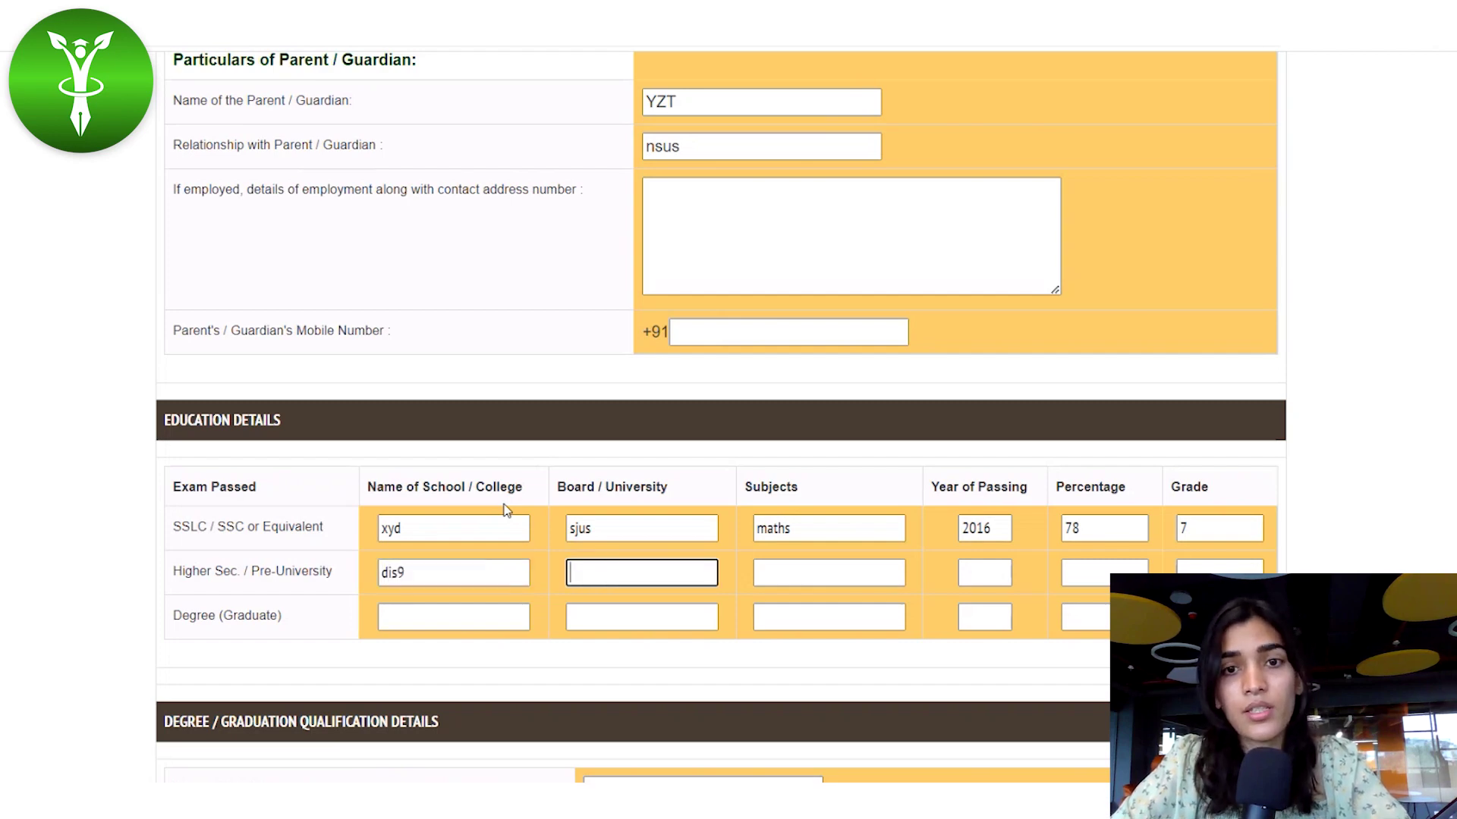
{"action": "type", "text": "cbse"}
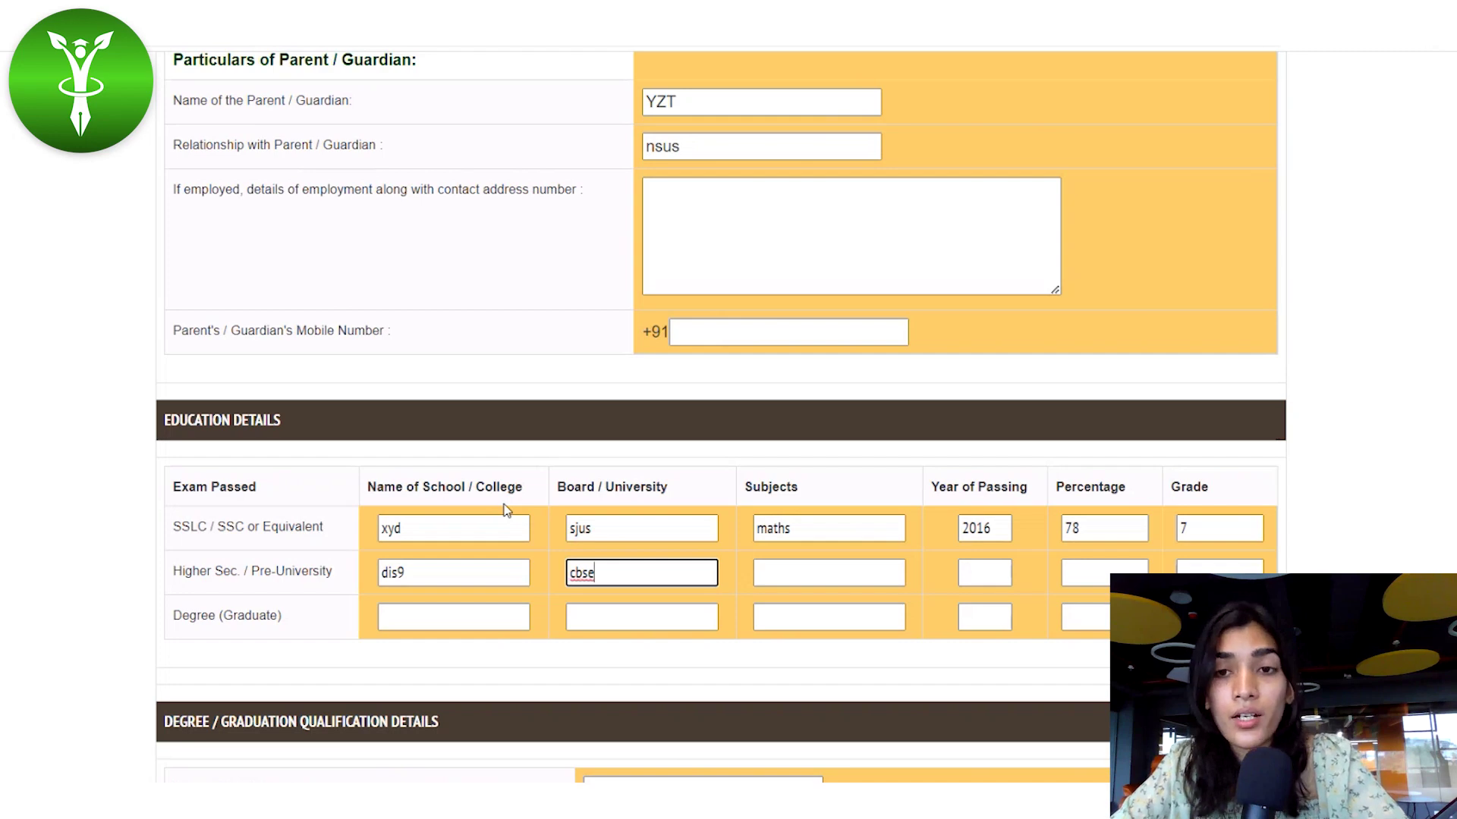
{"action": "key", "text": "Tab"}
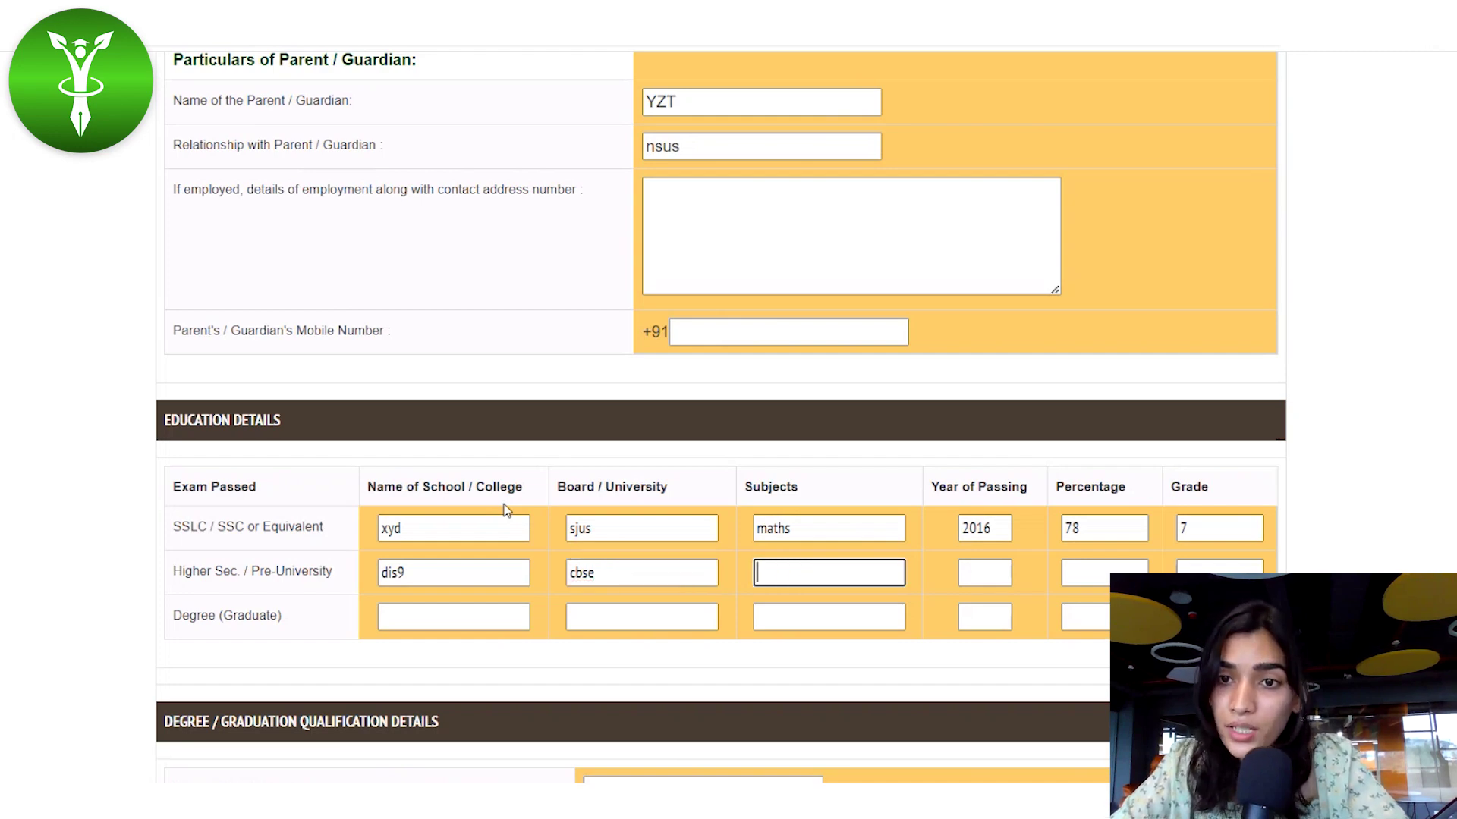
{"action": "type", "text": "science"}
{"action": "key", "text": "Tab"}
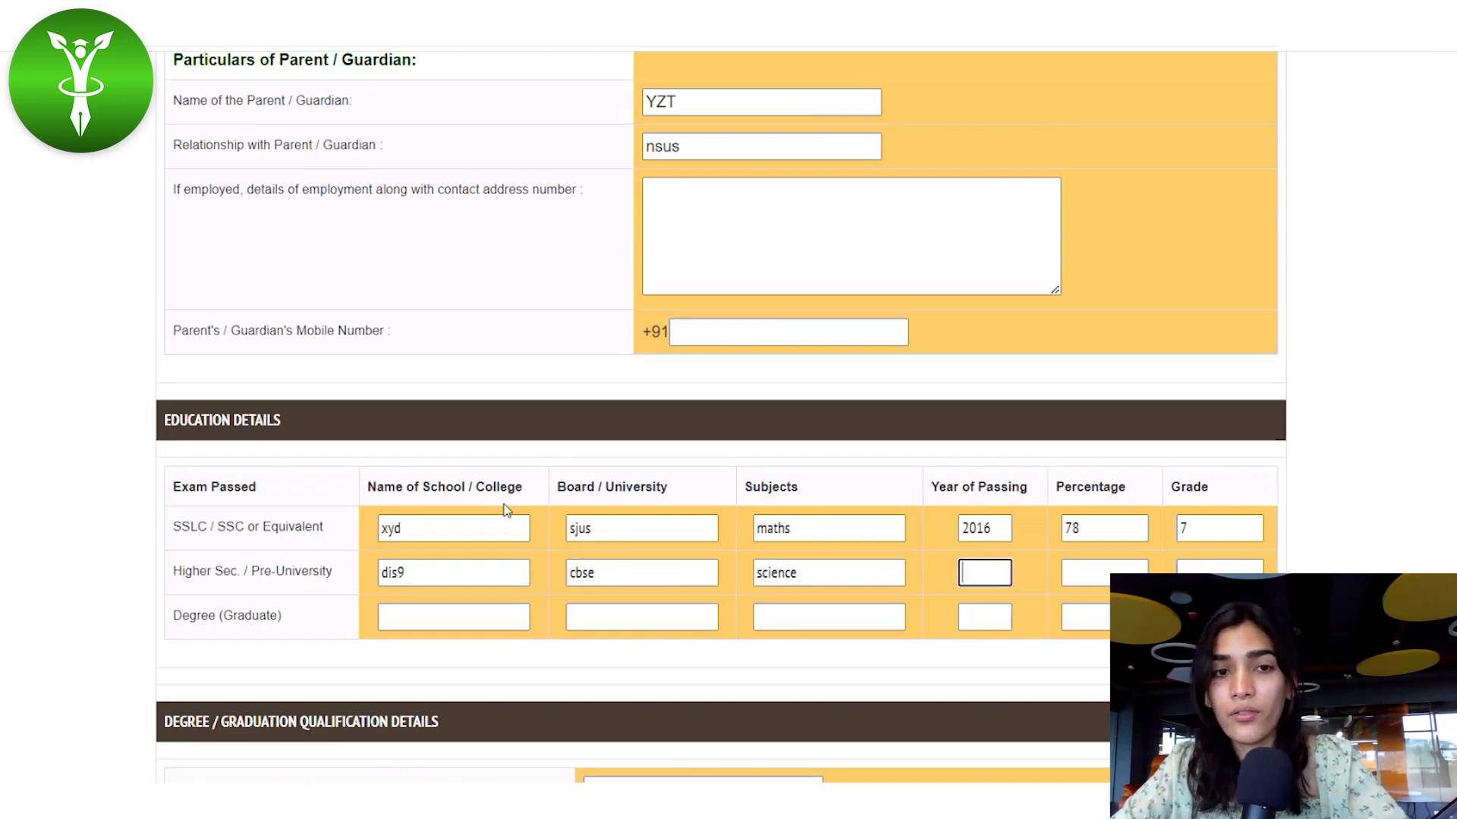
{"action": "type", "text": "2018"}
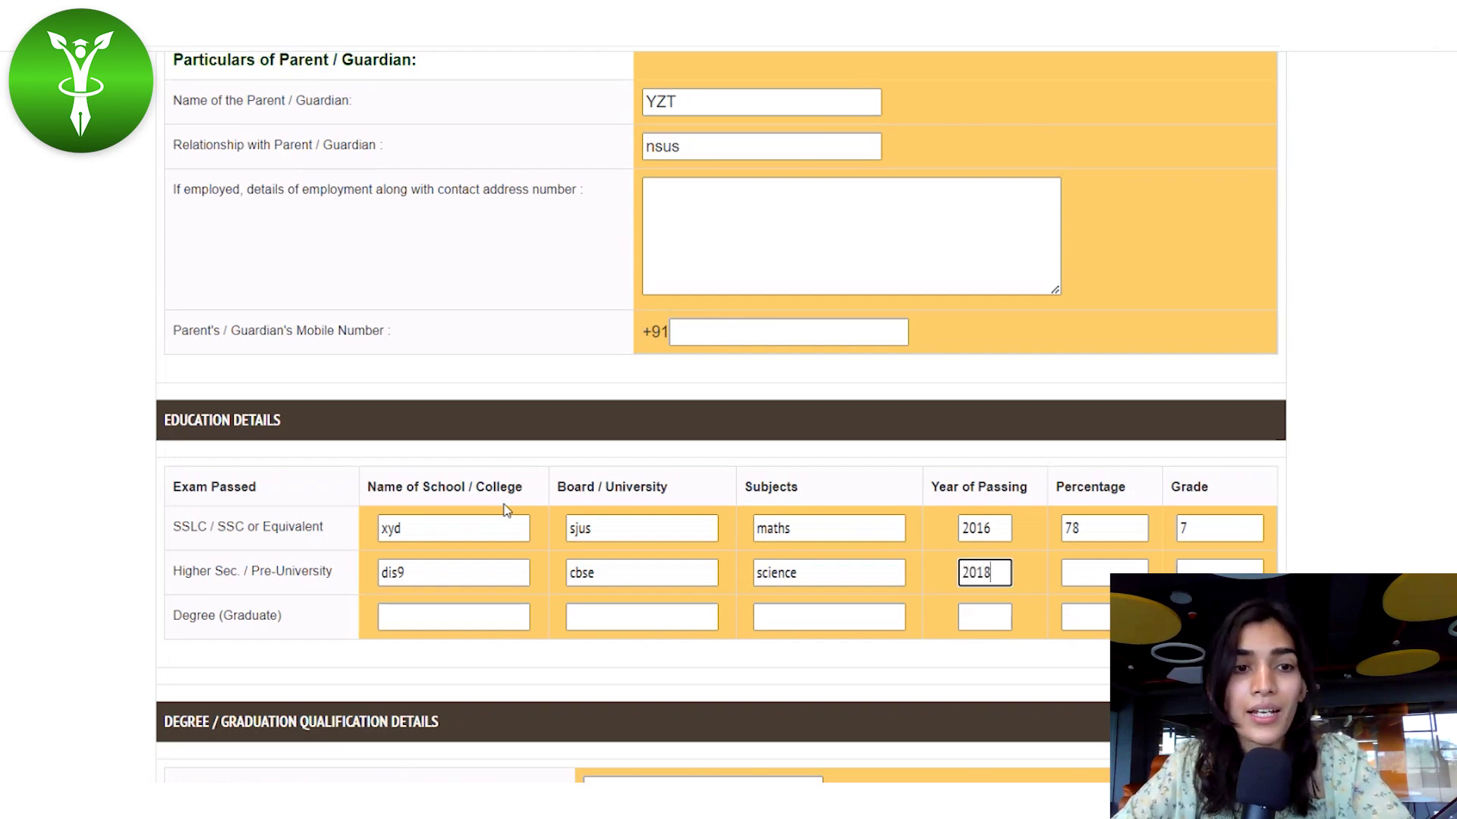
{"action": "key", "text": "Tab"}
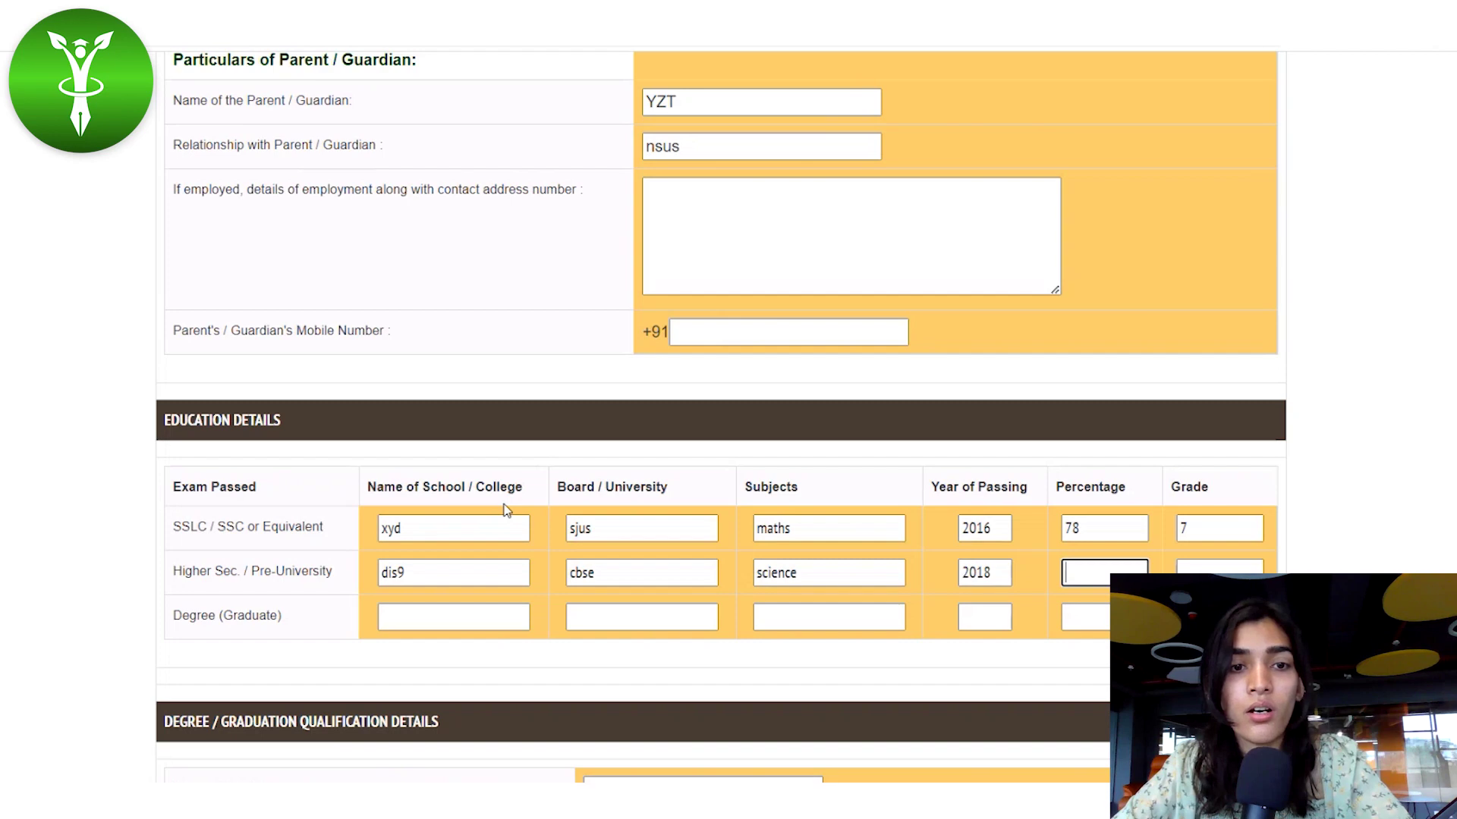
{"action": "type", "text": "98"}
{"action": "key", "text": "Tab"}
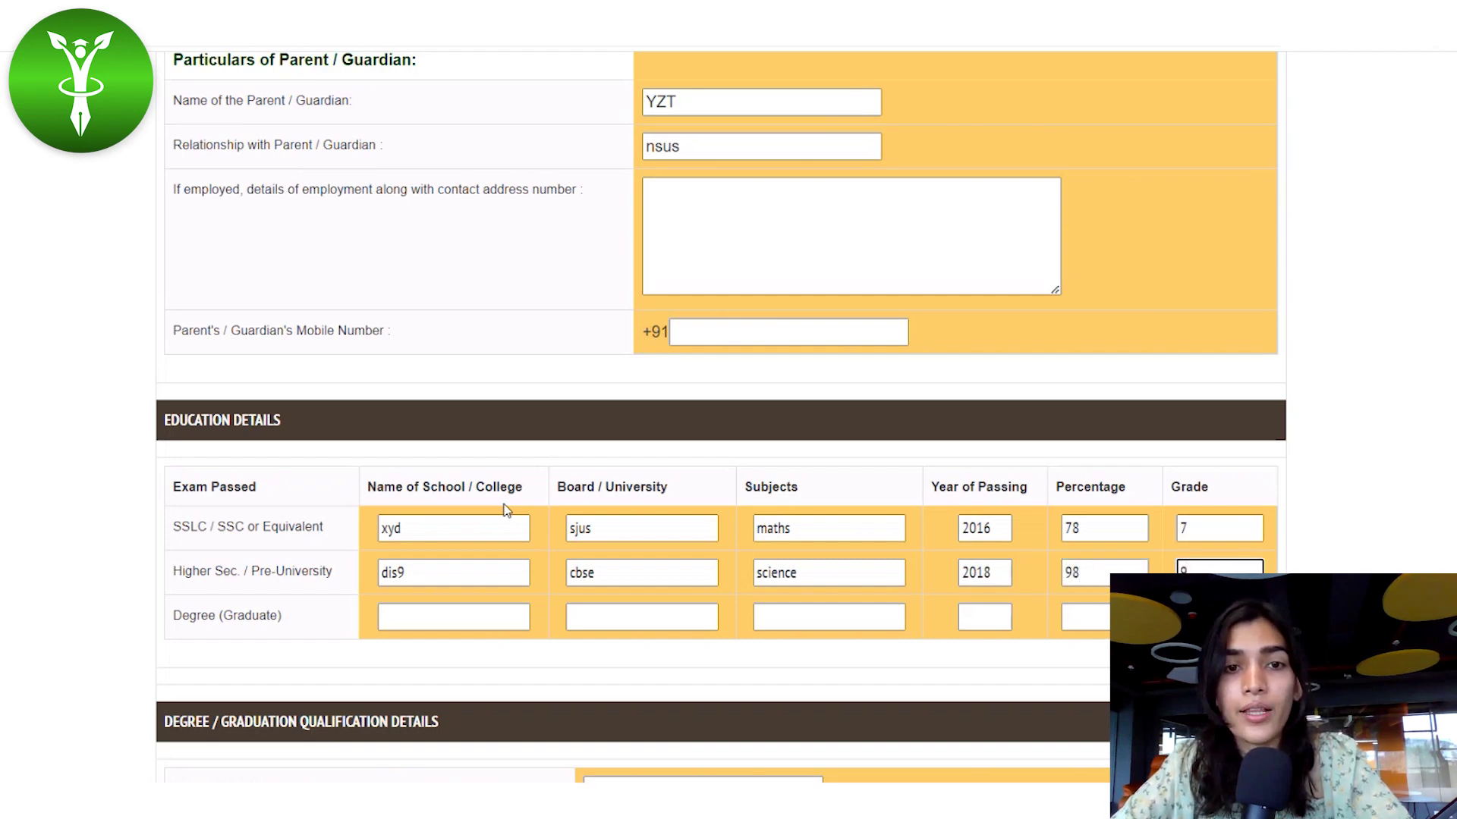
Fill the Degree row: college dyjje, board cbse, maths, 2023, 89%.
{"action": "key", "text": "Tab"}
{"action": "type", "text": "dyjje"}
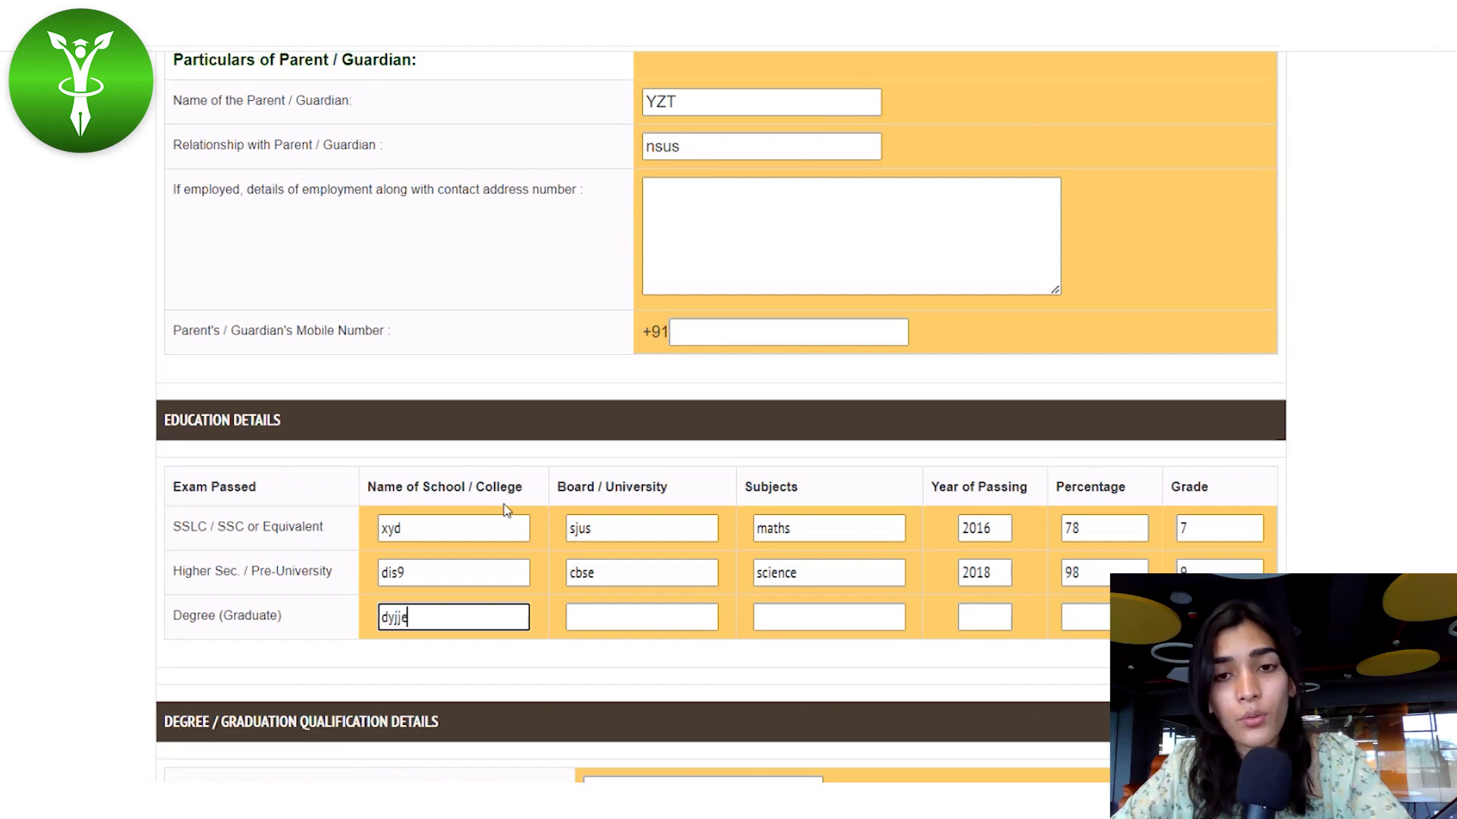
{"action": "key", "text": "Tab"}
{"action": "type", "text": "cbse"}
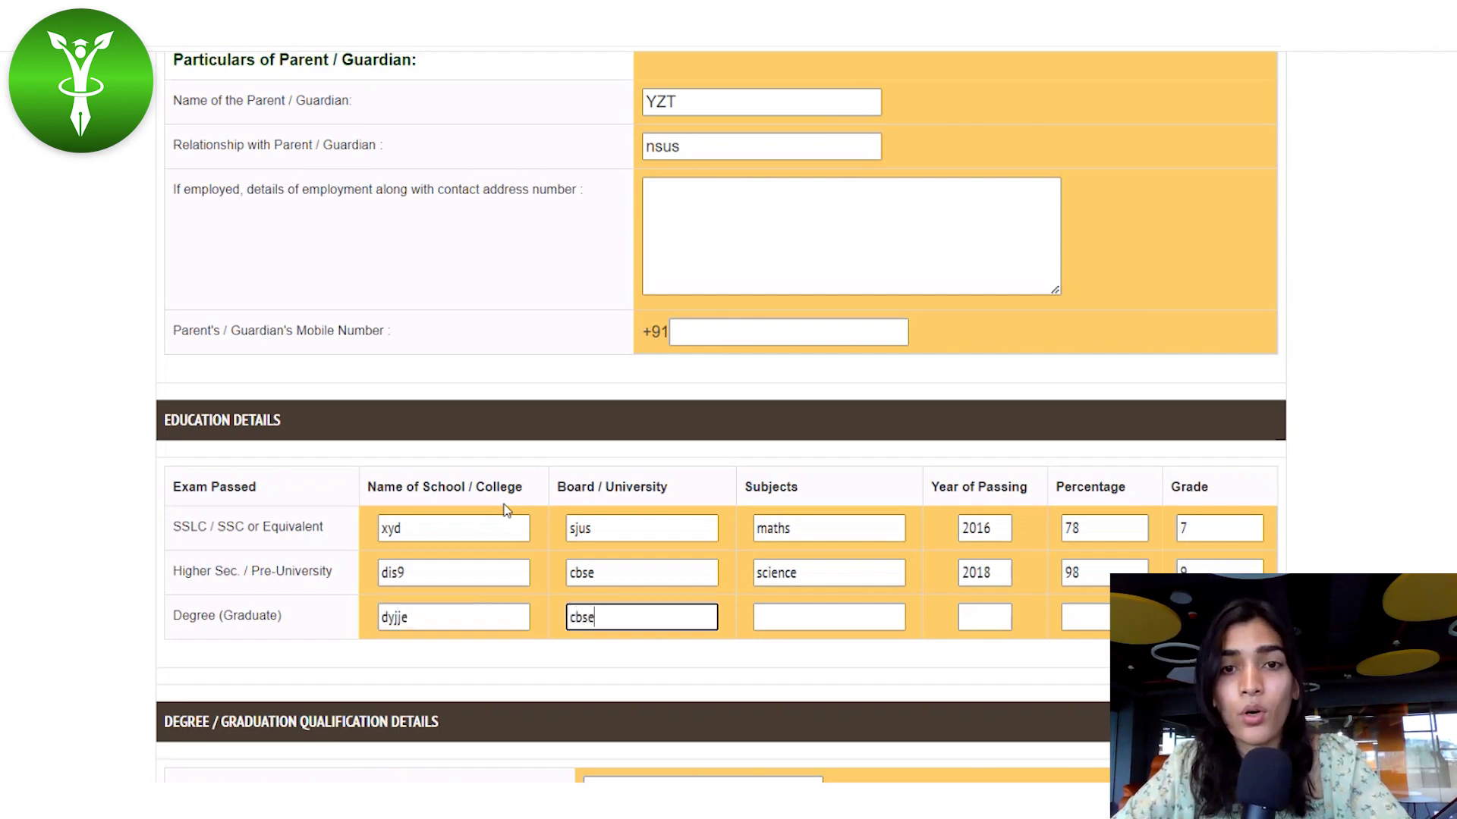
{"action": "key", "text": "Tab"}
{"action": "type", "text": "maths"}
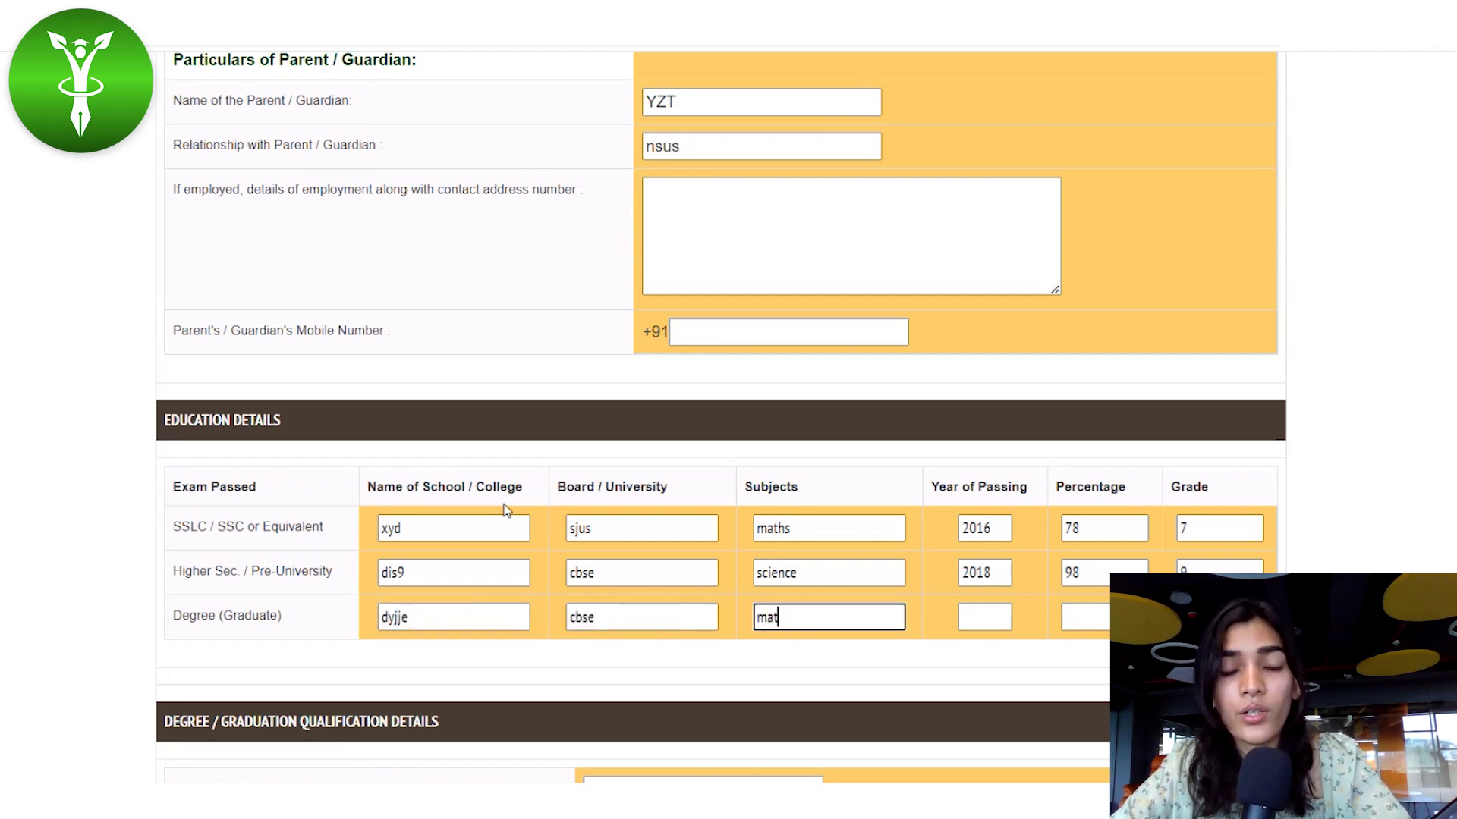
{"action": "key", "text": "Tab"}
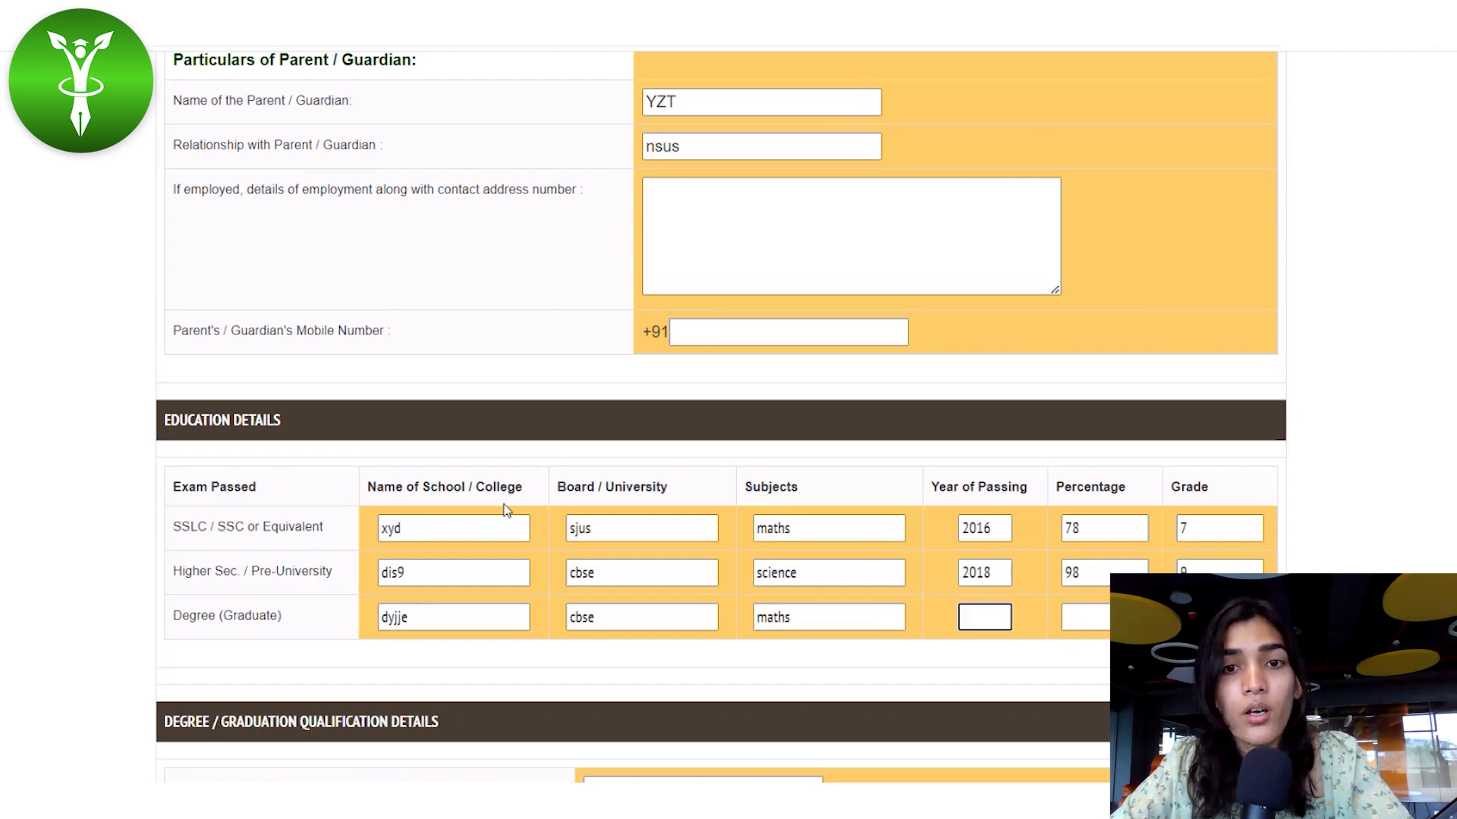
{"action": "type", "text": "2023"}
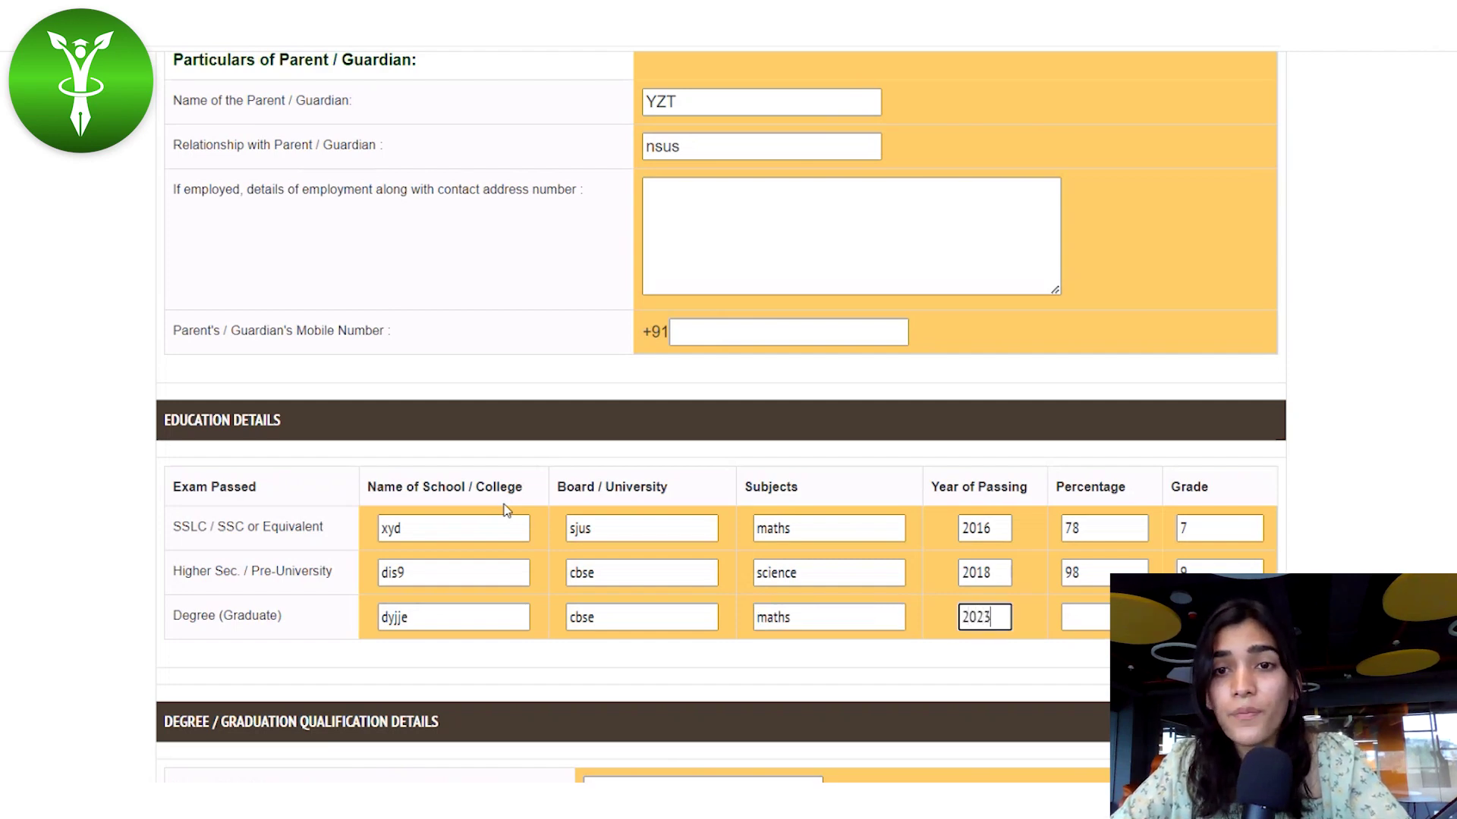
{"action": "key", "text": "Tab"}
{"action": "type", "text": "78"}
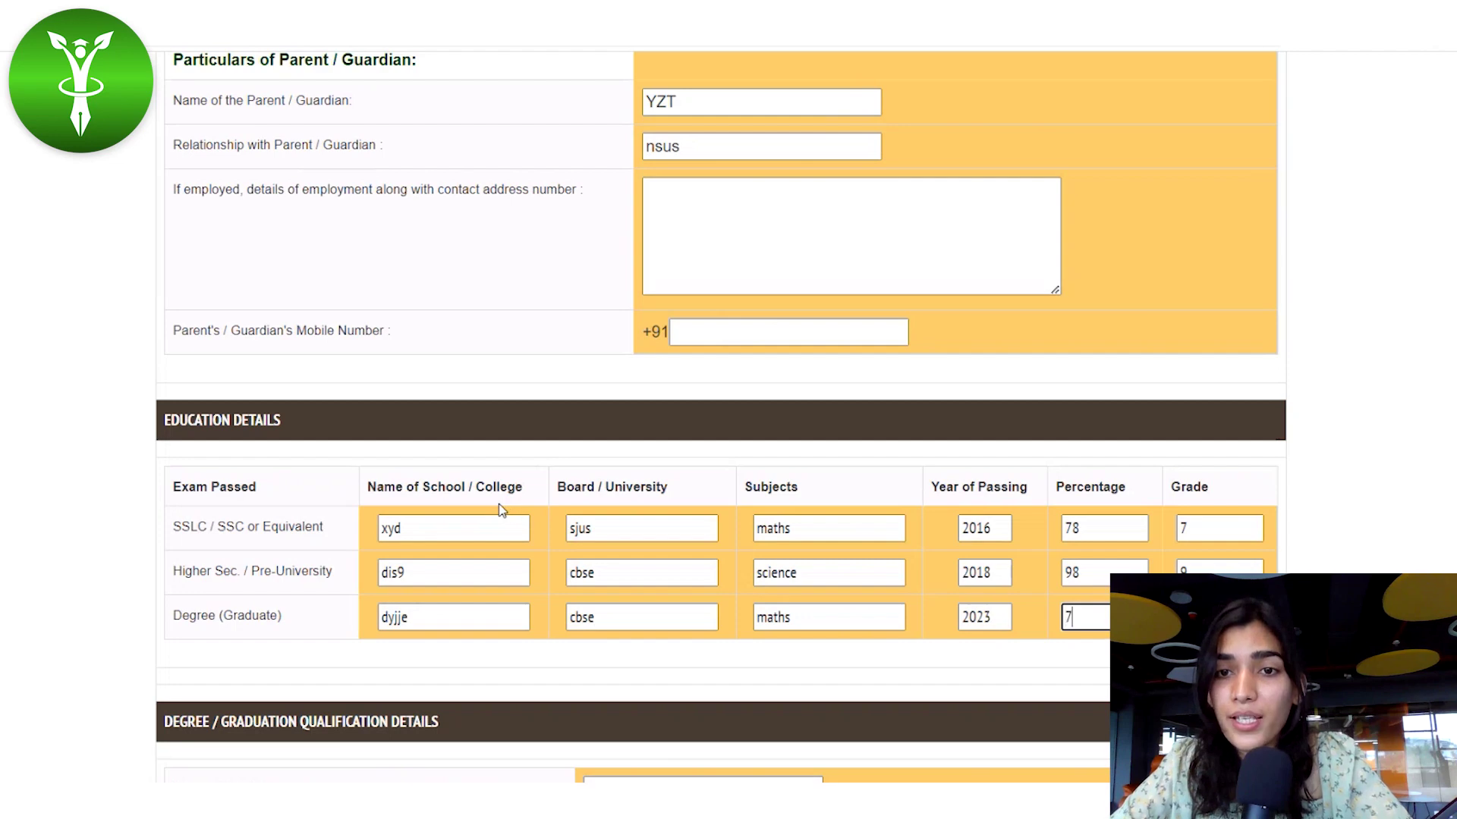
{"action": "key", "text": "BackSpace"}
{"action": "key", "text": "BackSpace"}
{"action": "type", "text": "89"}
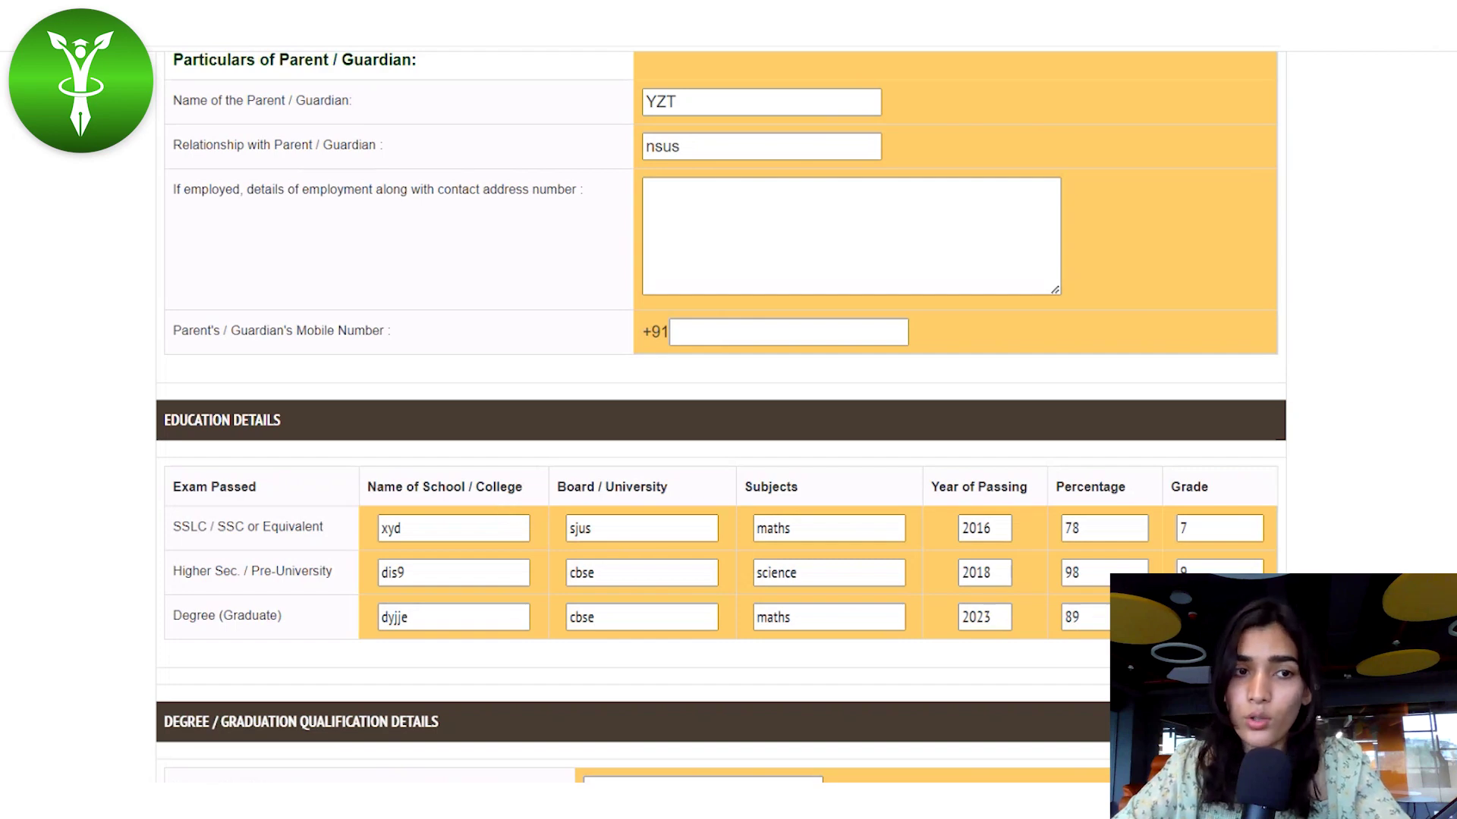
Enter 'B. Tech Food Technology' as the name of the degree course.
{"action": "scroll", "coordinate": [721, 410], "scroll_direction": "down", "scroll_amount": 5}
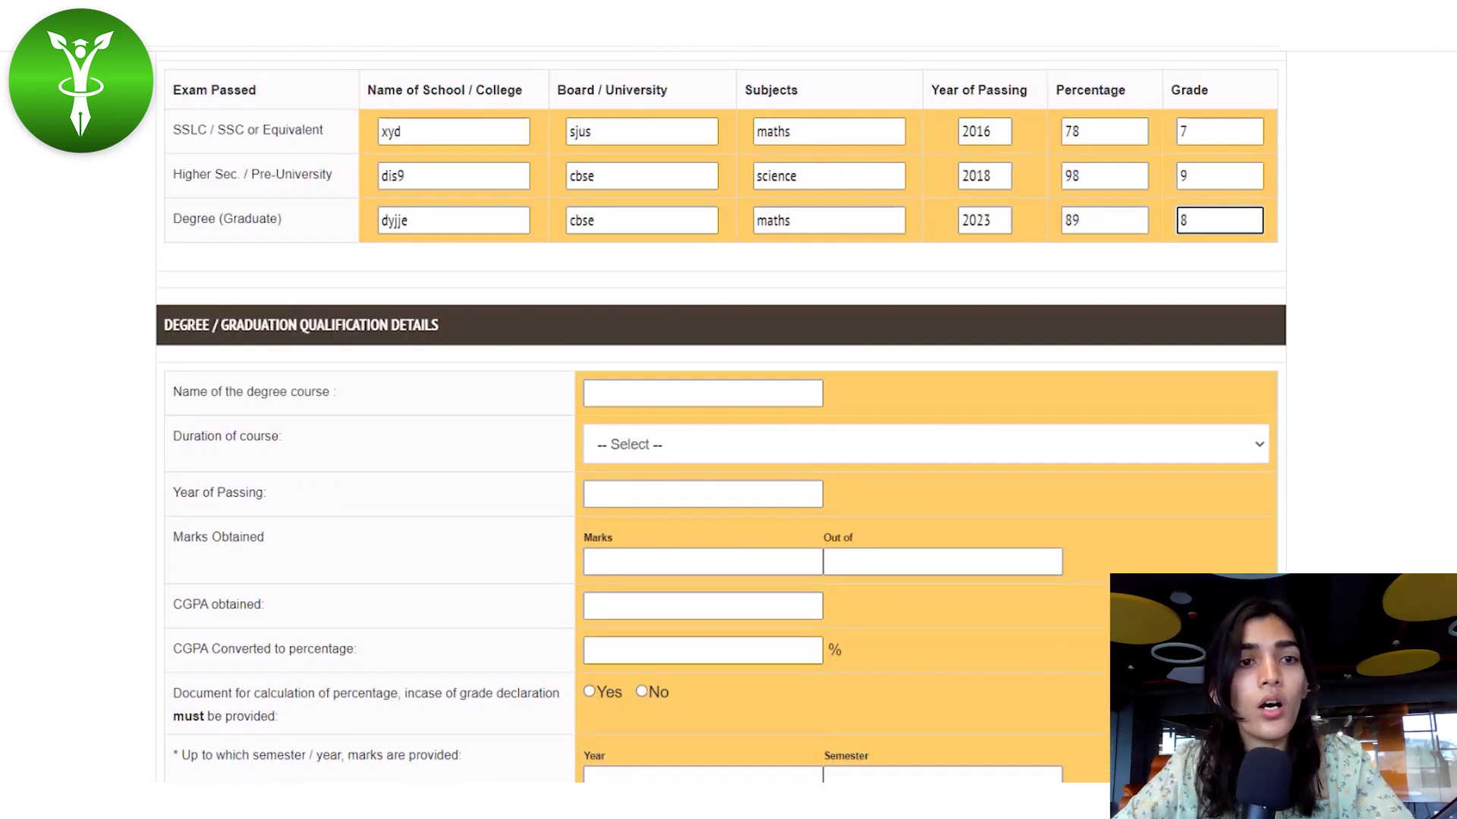
{"action": "scroll", "coordinate": [720, 409], "scroll_direction": "up", "scroll_amount": 5}
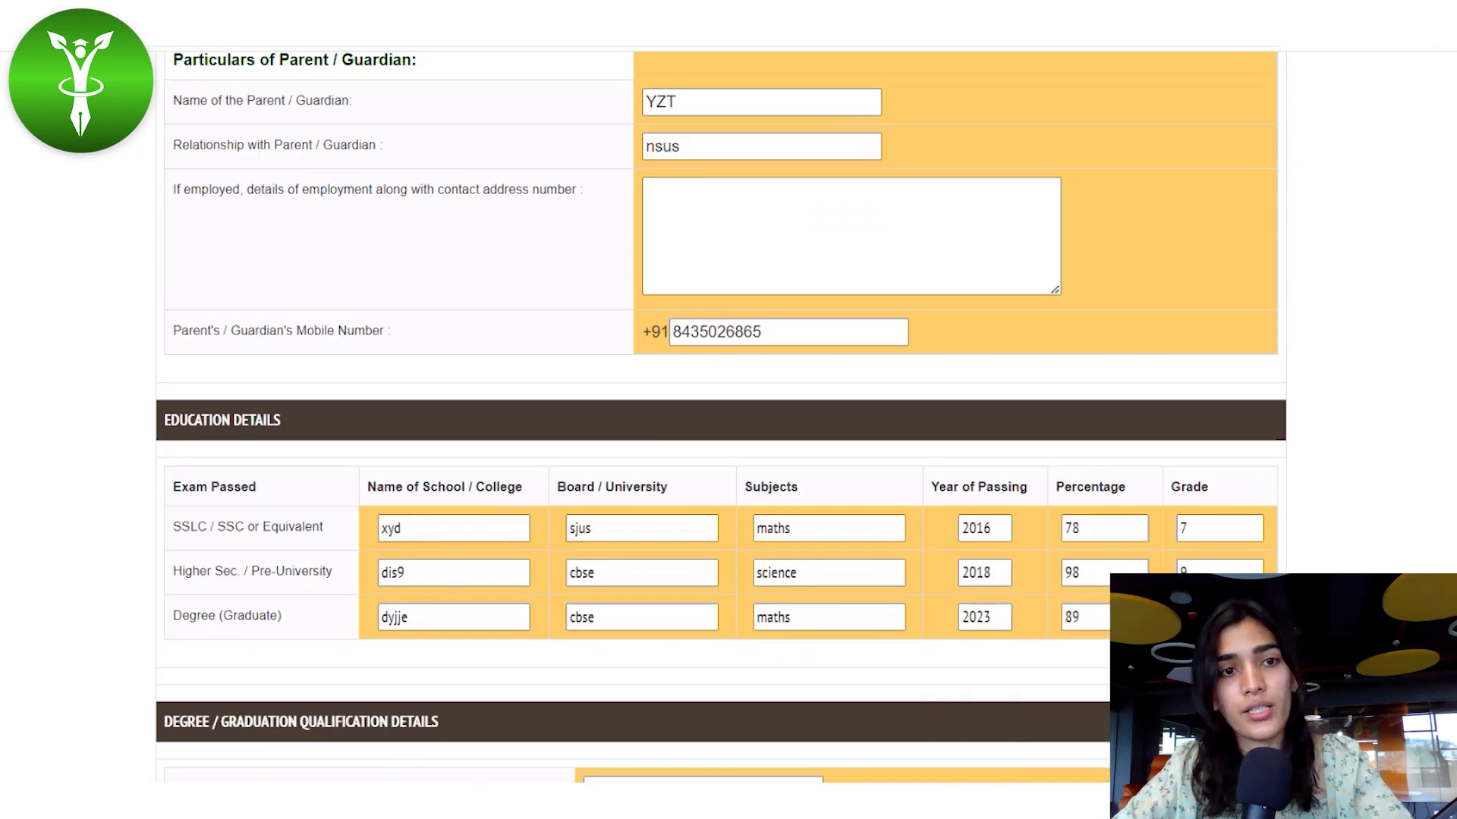
{"action": "scroll", "coordinate": [720, 410], "scroll_direction": "down", "scroll_amount": 5}
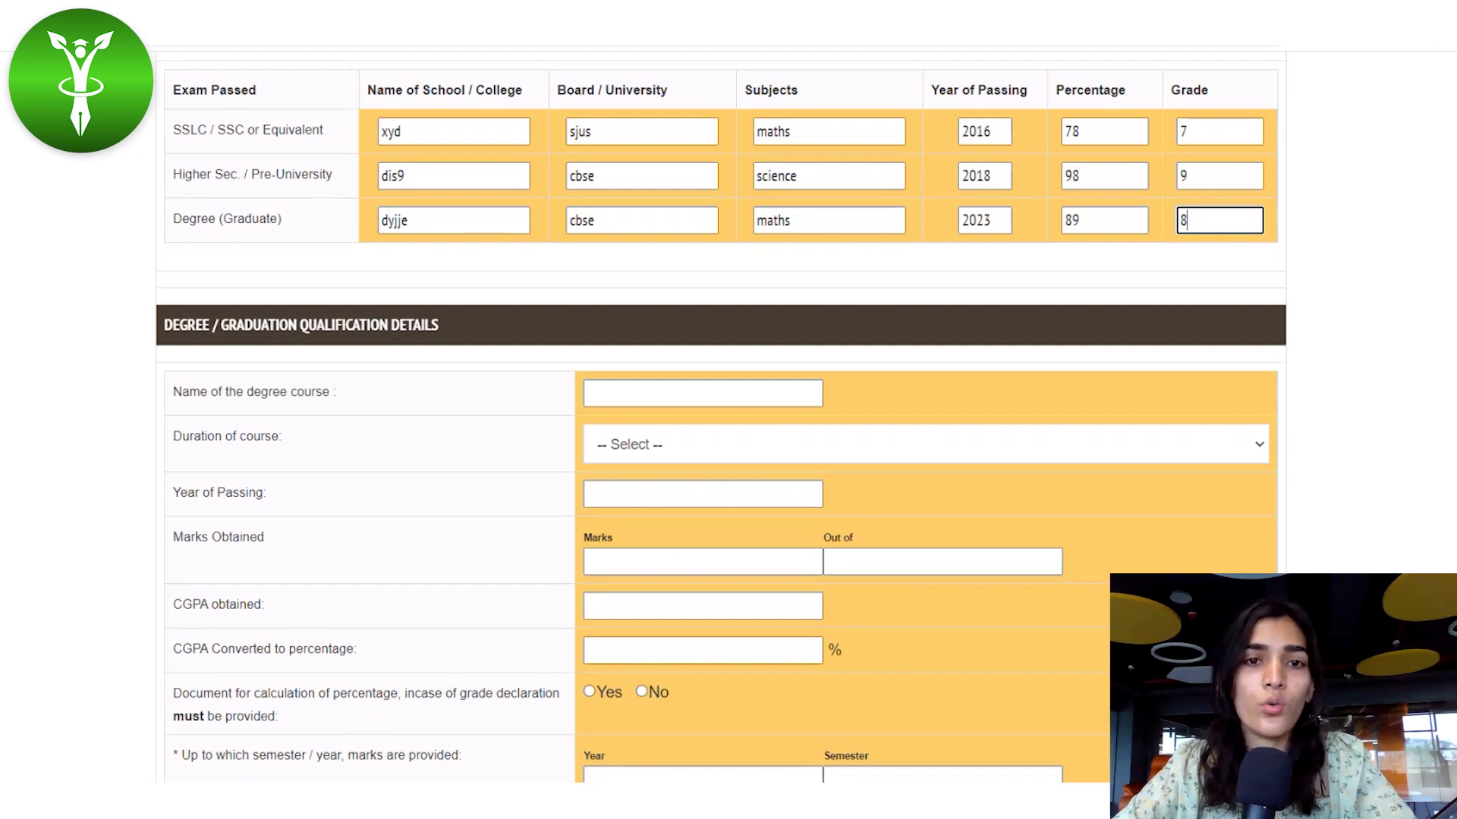
{"action": "scroll", "coordinate": [720, 410], "scroll_direction": "down", "scroll_amount": 1}
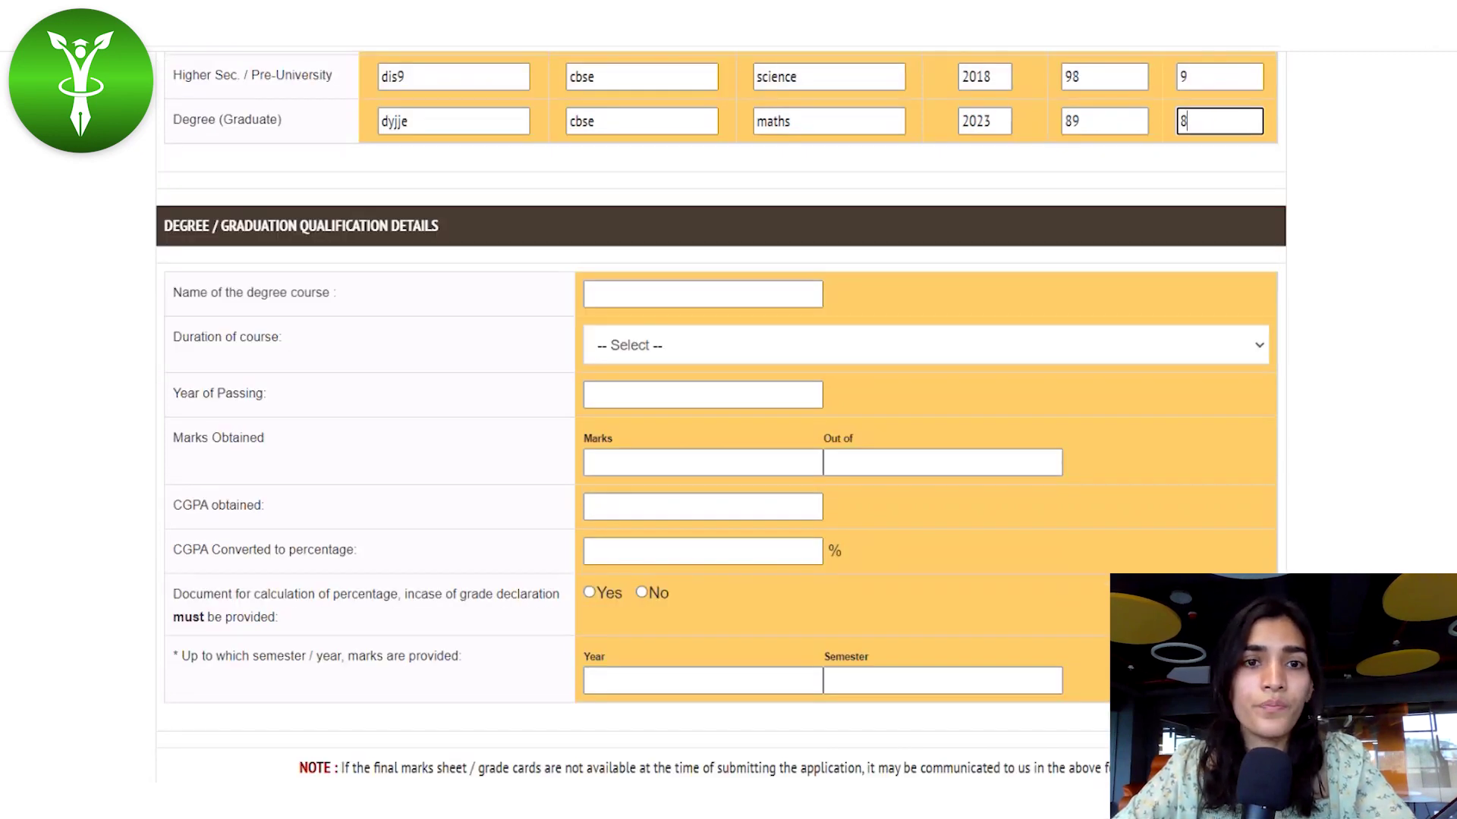
{"action": "left_click", "coordinate": [680, 291]}
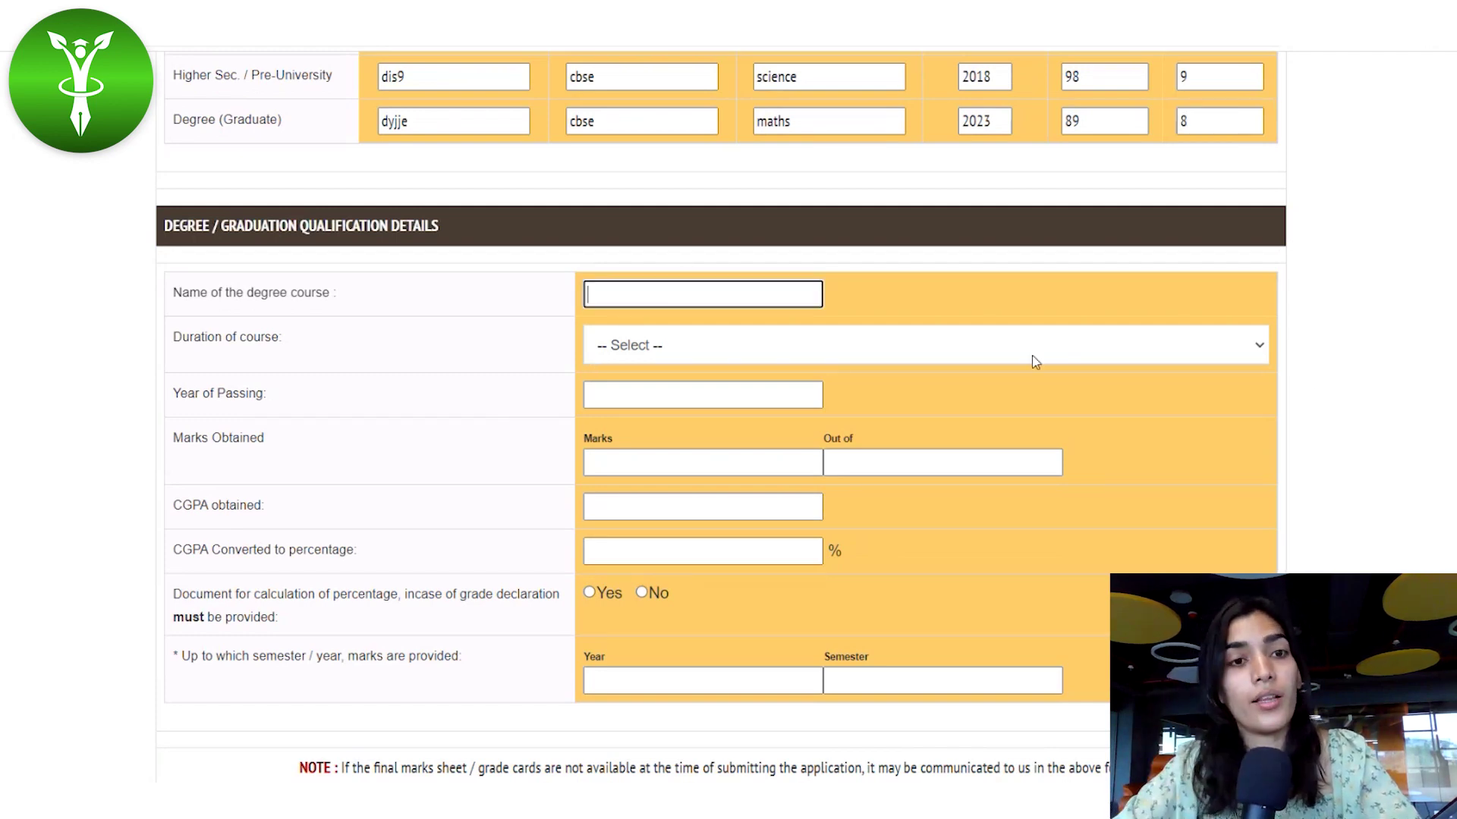
{"action": "type", "text": "B"}
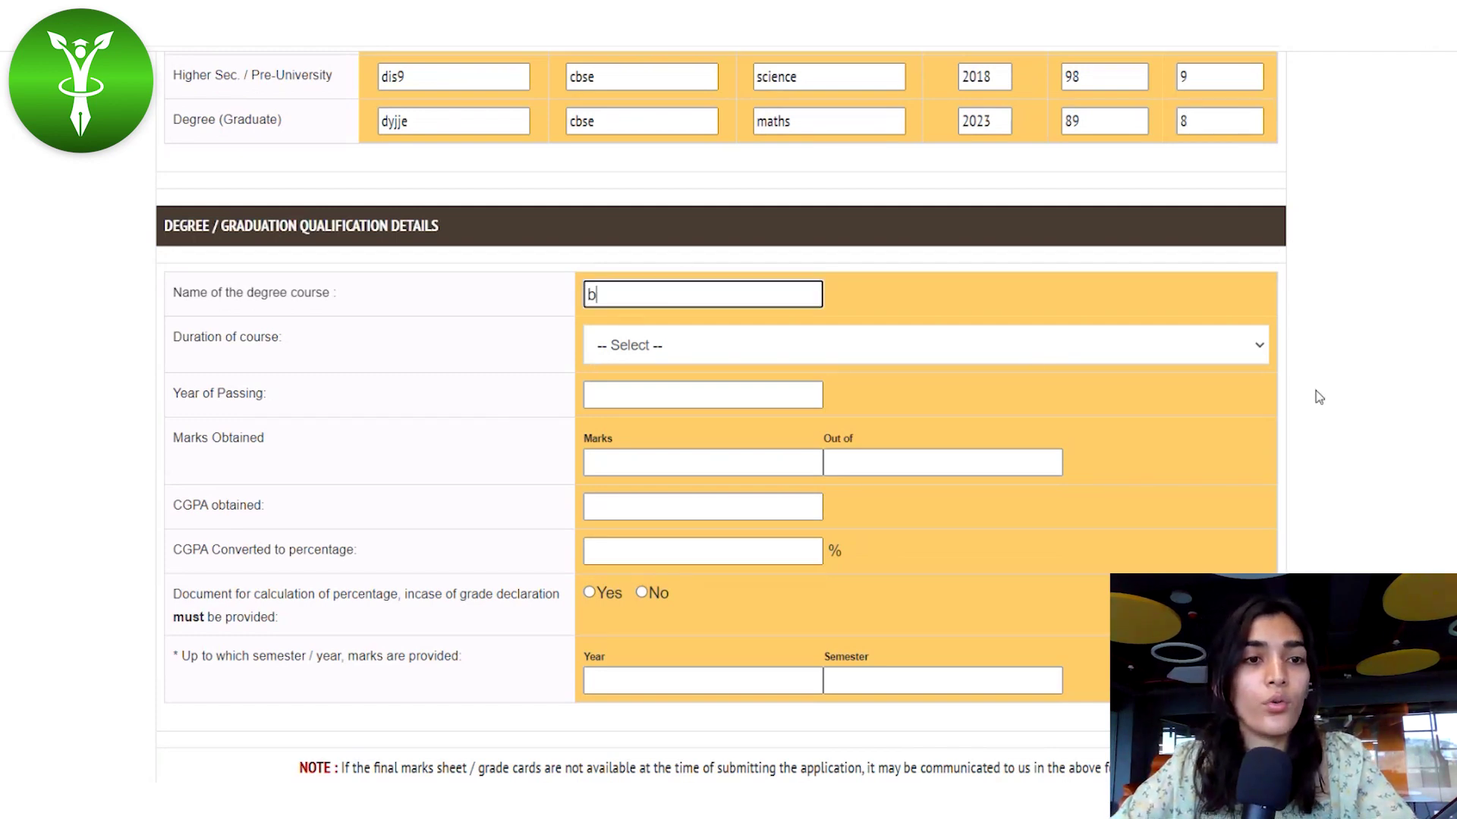
{"action": "key", "text": "BackSpace"}
{"action": "type", "text": "B. "}
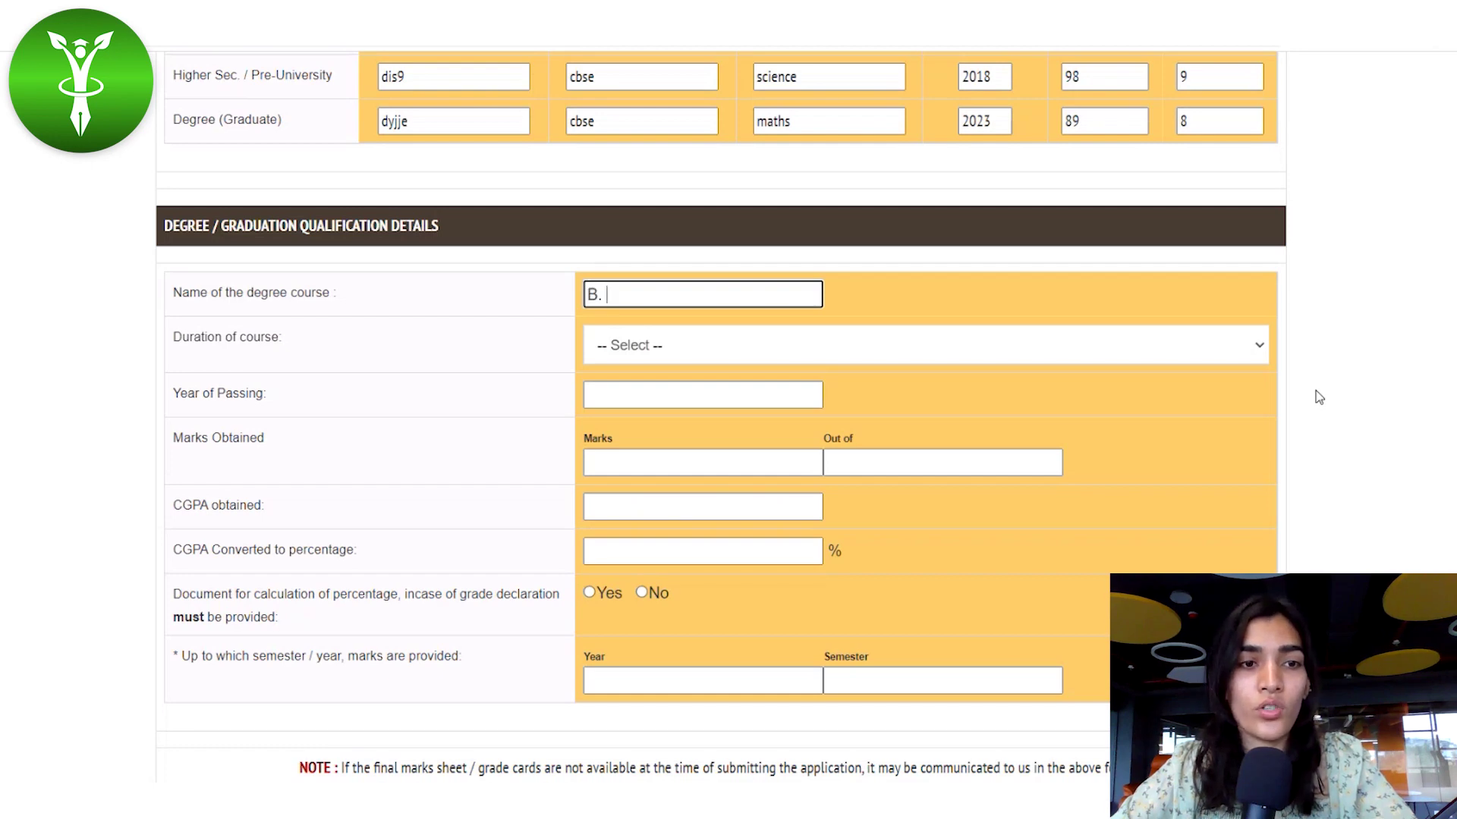
{"action": "type", "text": "Tech Food T"}
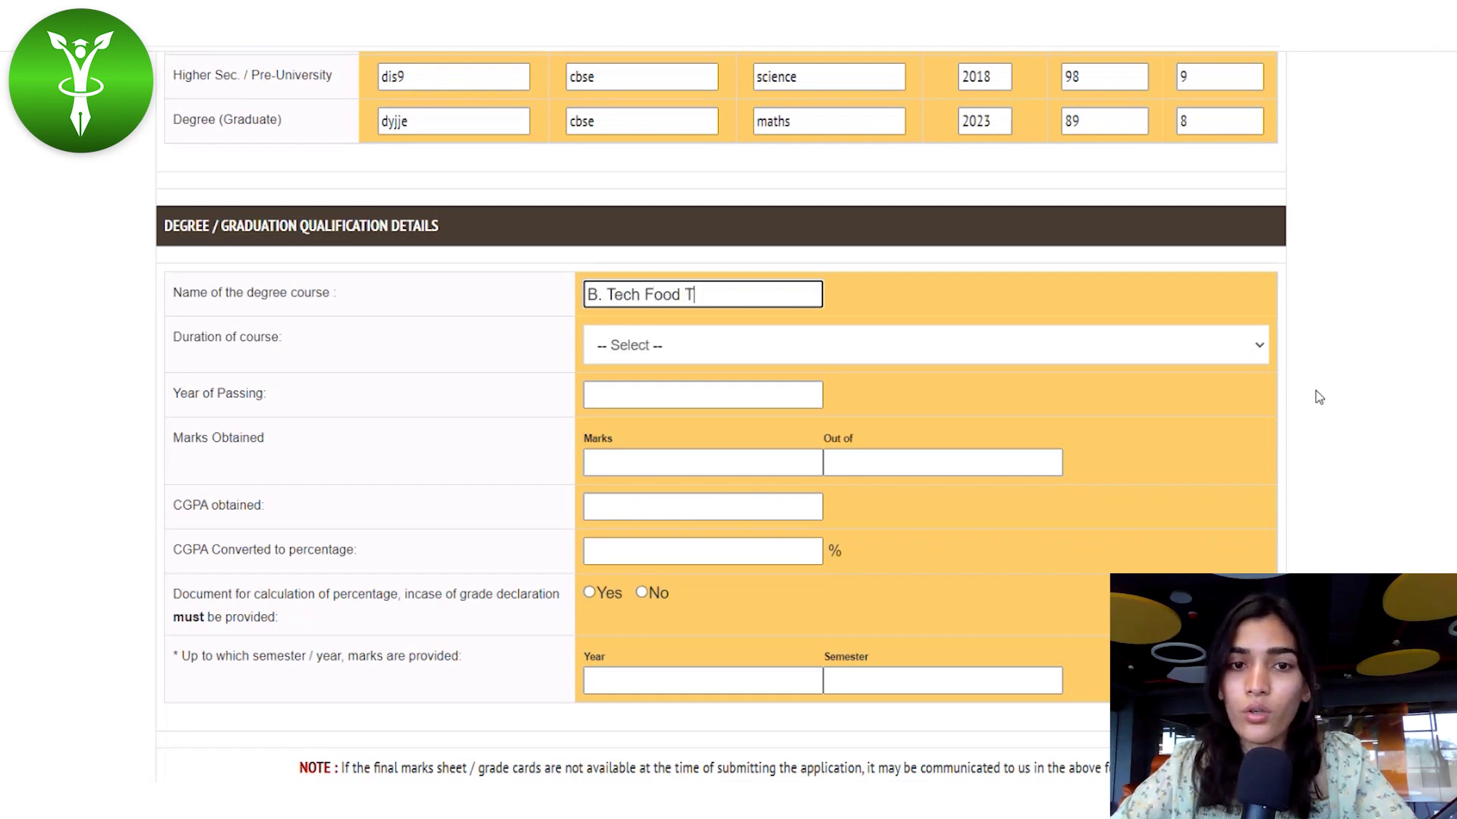
{"action": "type", "text": "echnology"}
{"action": "key", "text": "Tab"}
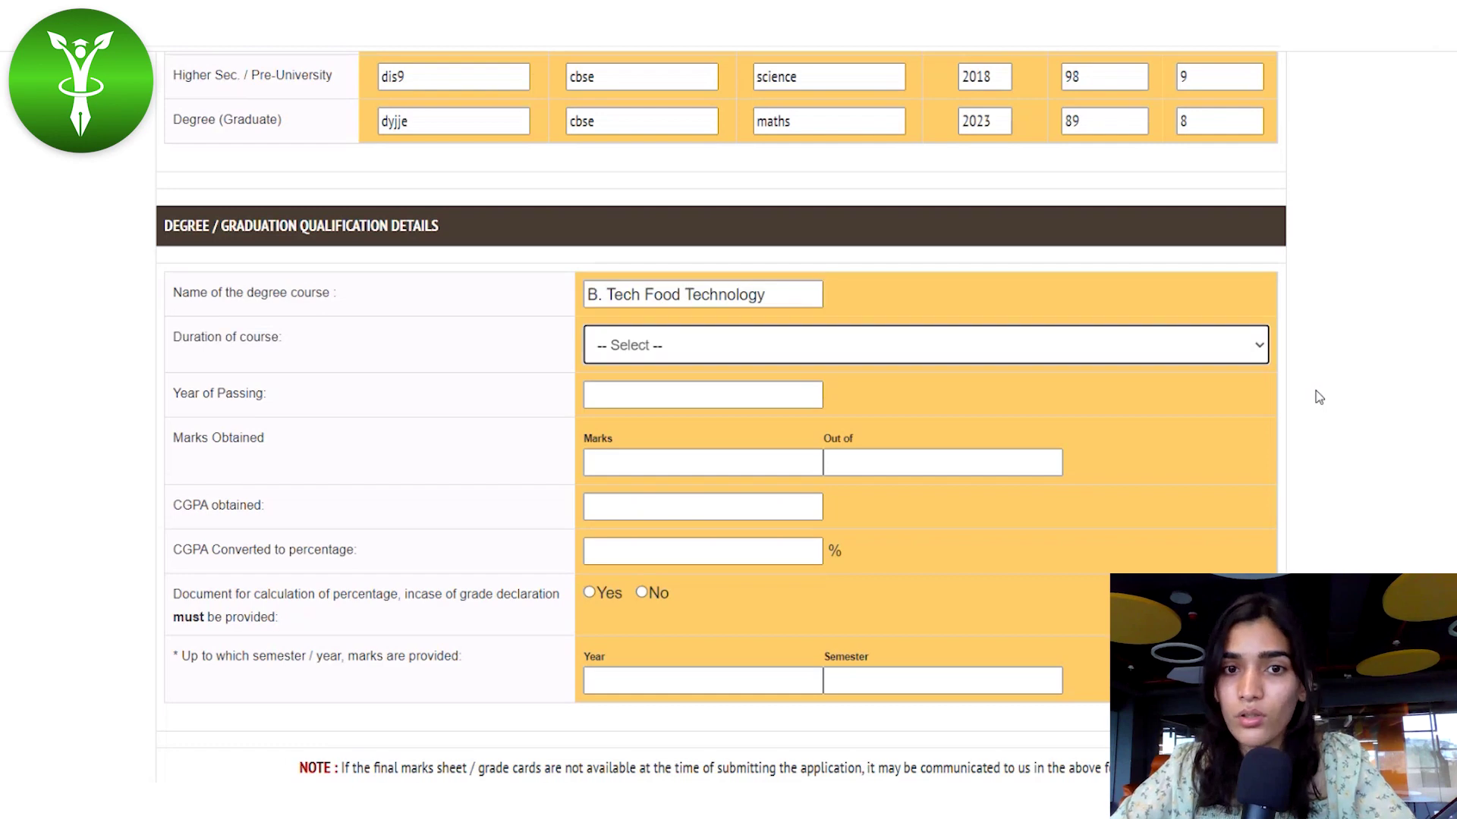
Set the course duration to 8 Semesters / 4 Years and year of passing 2023.
{"action": "left_click", "coordinate": [865, 343]}
{"action": "left_click", "coordinate": [755, 409]}
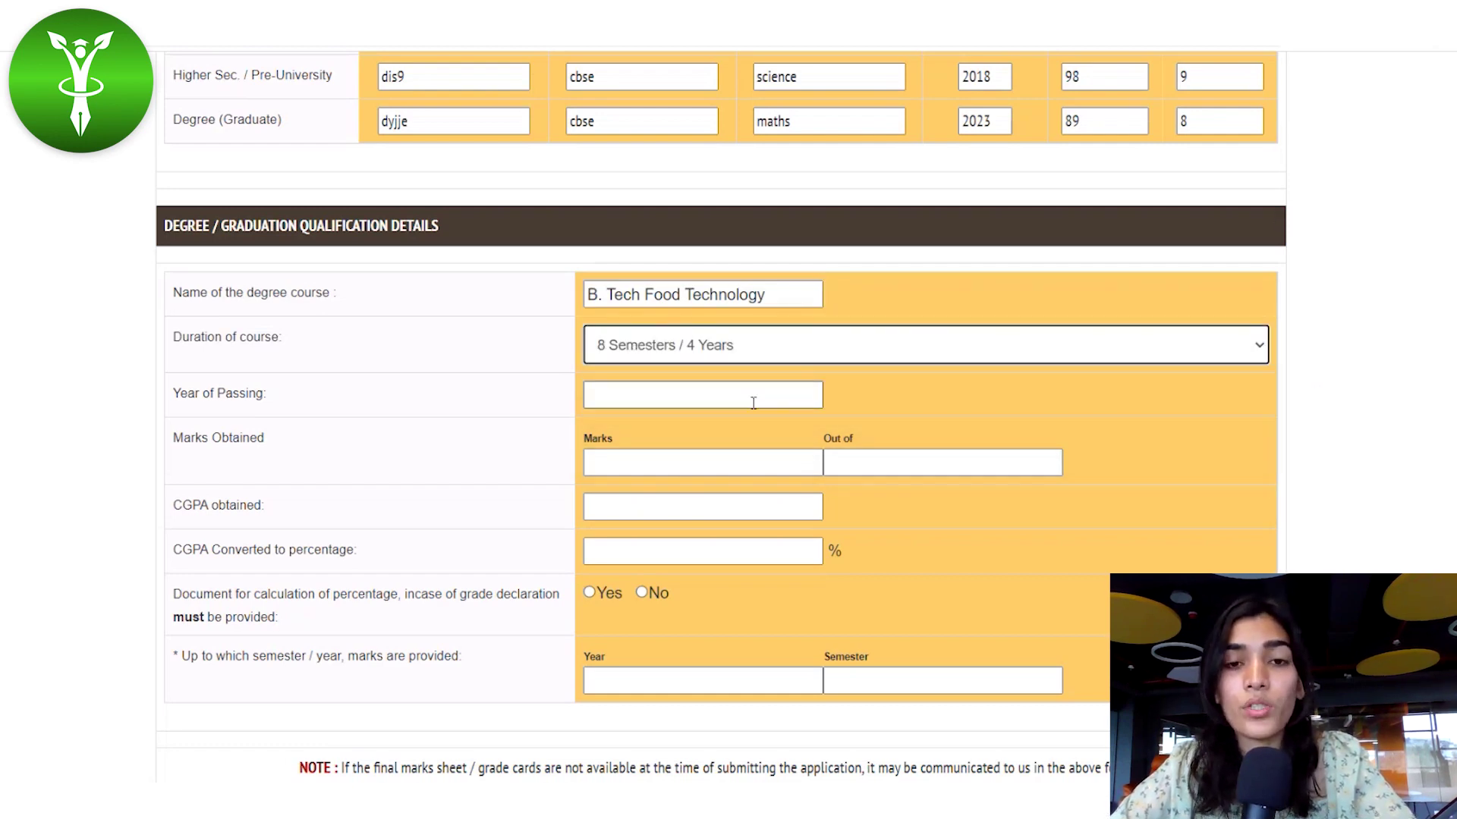
{"action": "left_click", "coordinate": [684, 397]}
{"action": "type", "text": "2023"}
{"action": "key", "text": "Tab"}
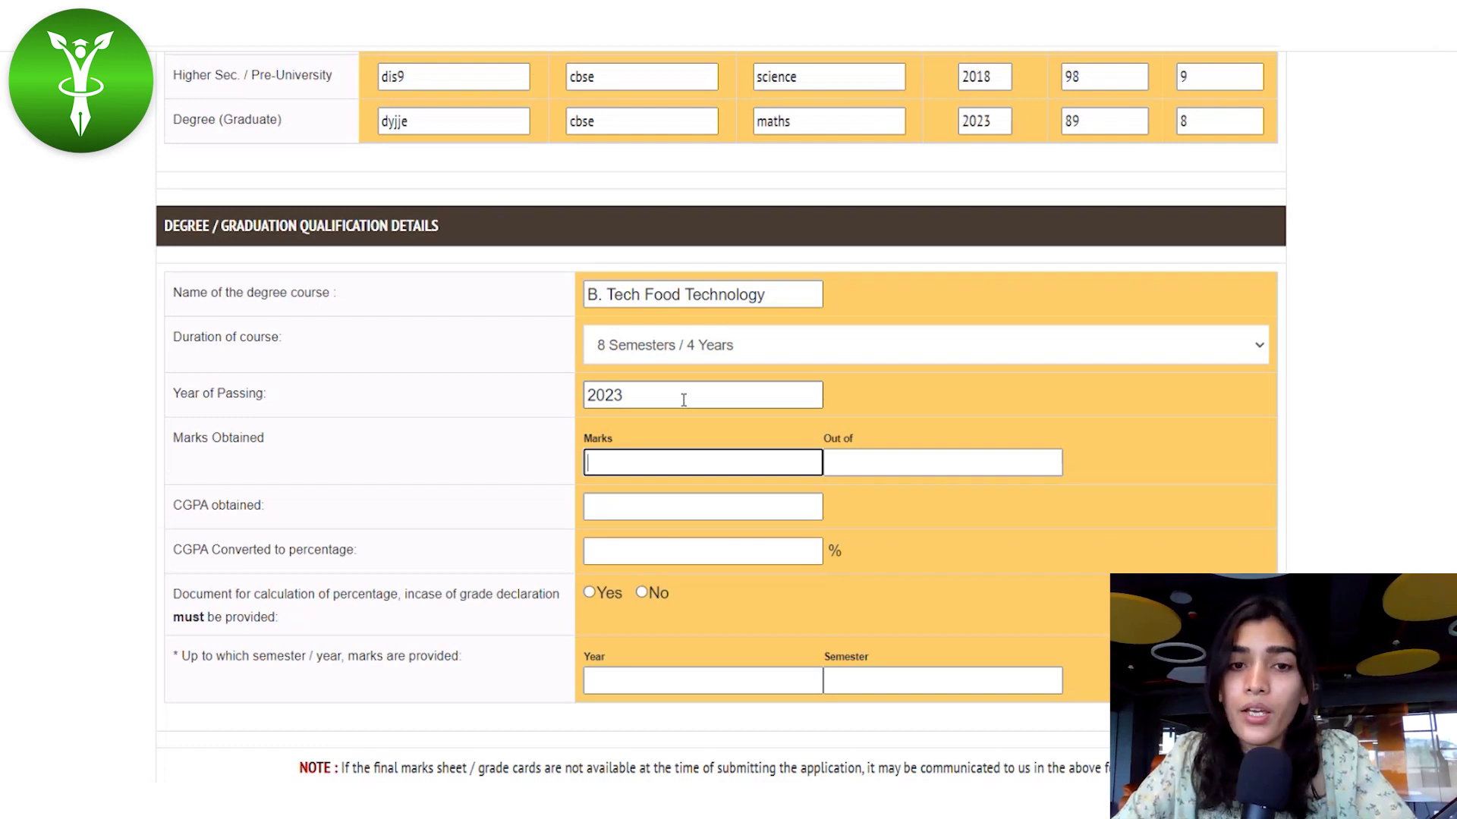
Enter degree marks 540 out of 600, CGPA 9, and 87 as converted percentage.
{"action": "type", "text": "57"}
{"action": "key", "text": "BackSpace"}
{"action": "key", "text": "BackSpace"}
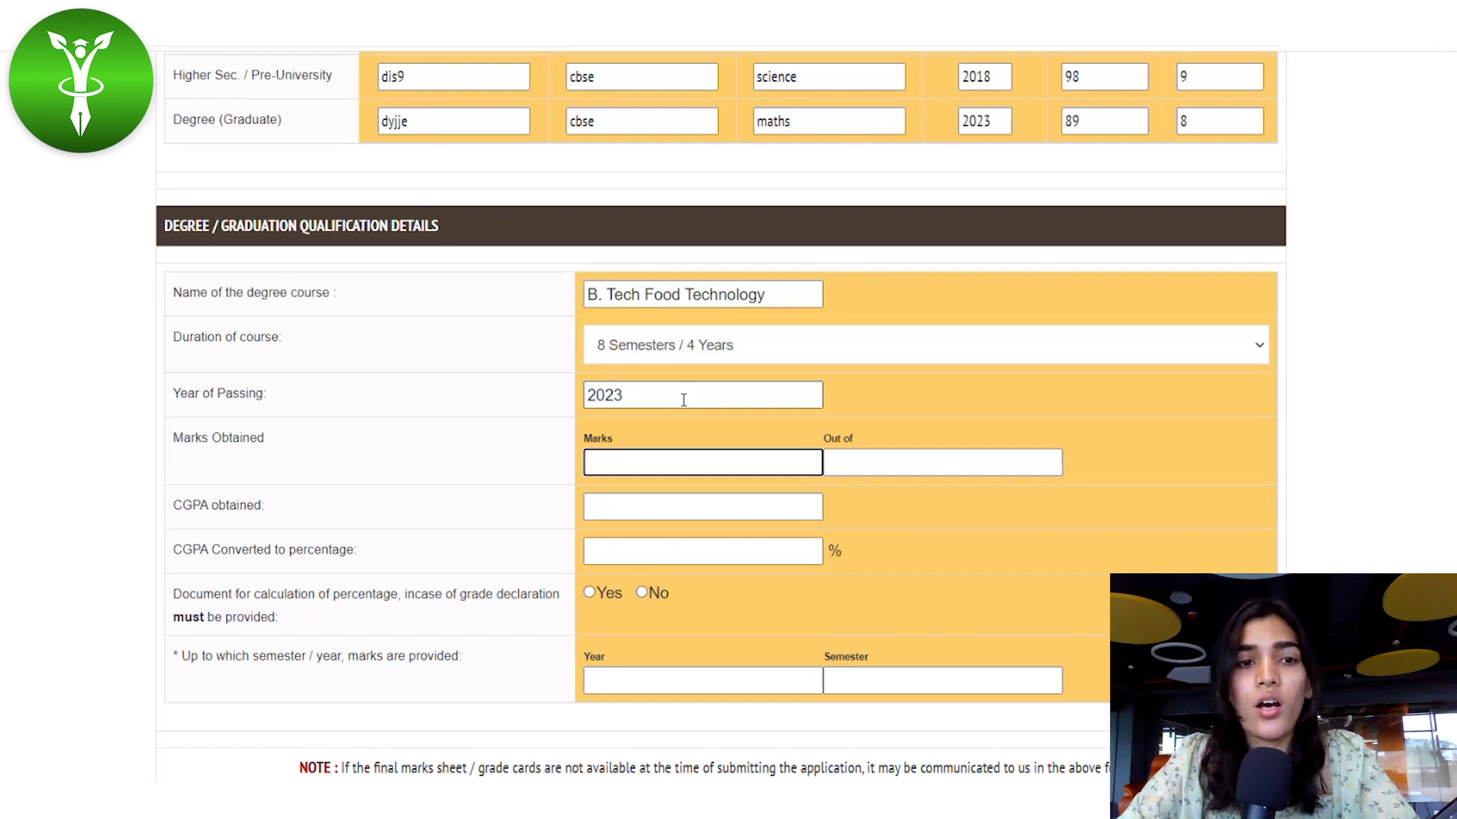
{"action": "type", "text": "540"}
{"action": "key", "text": "Tab"}
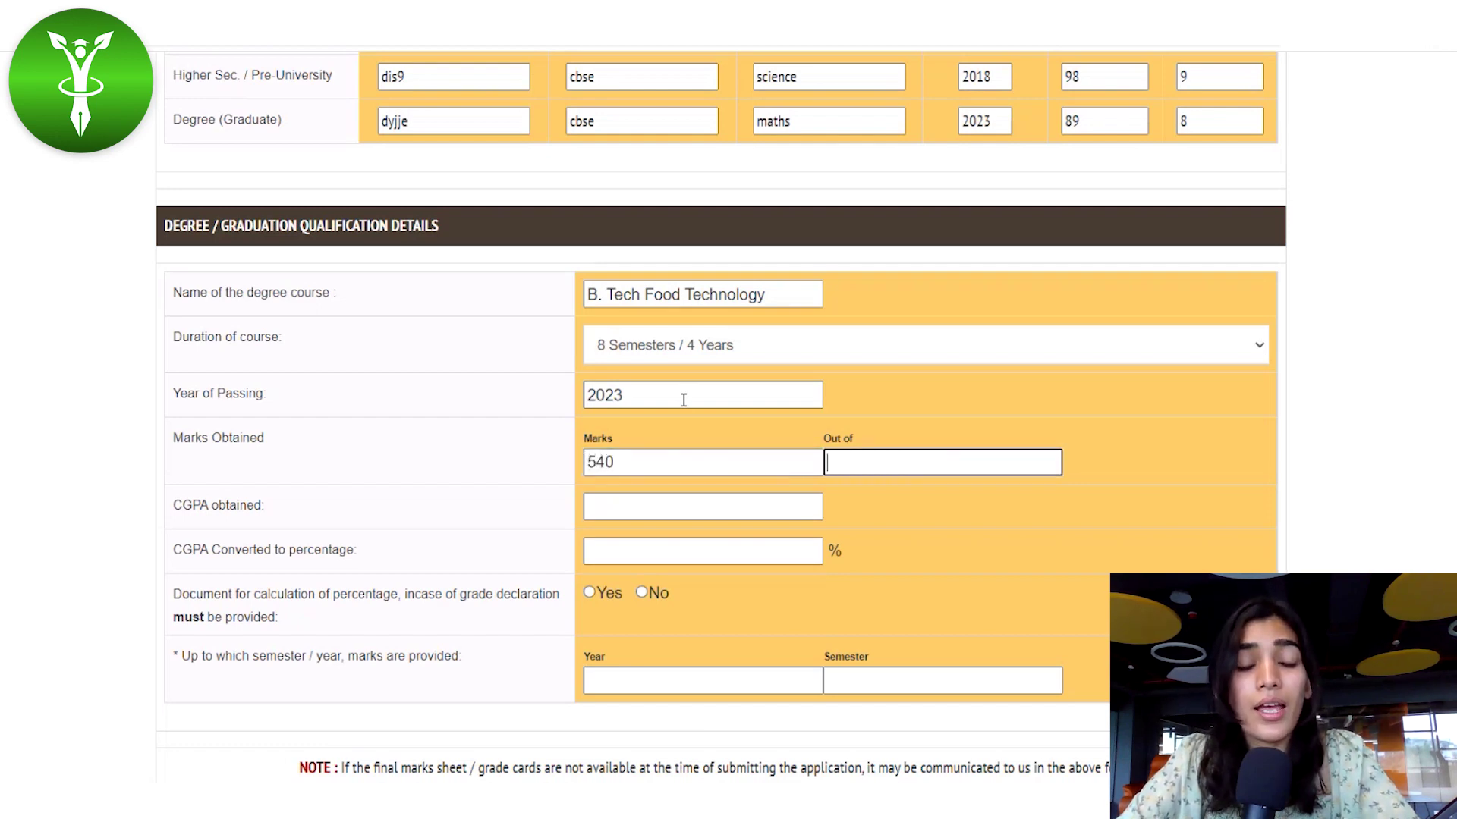
{"action": "type", "text": "600"}
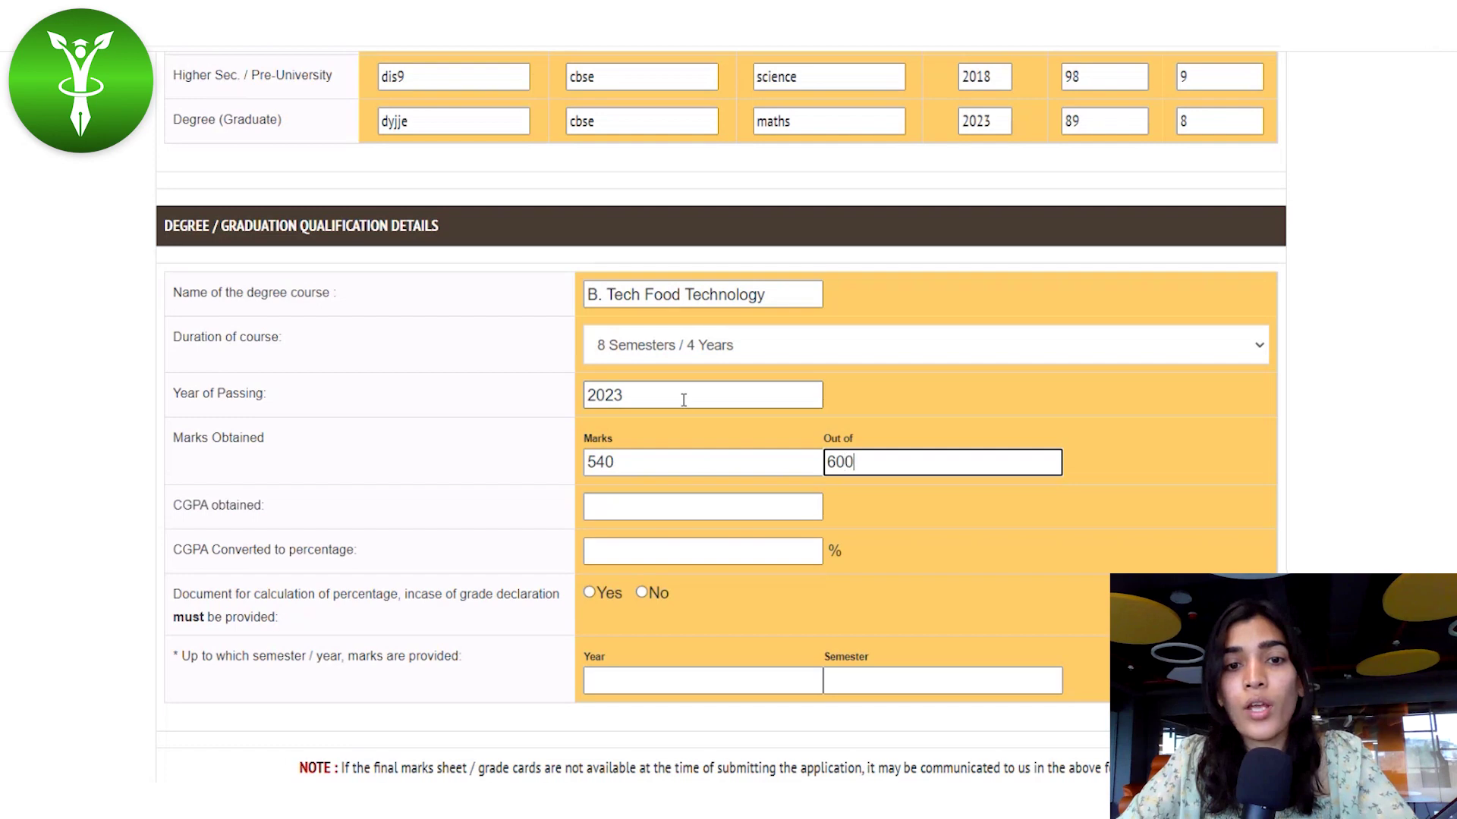
{"action": "key", "text": "Tab"}
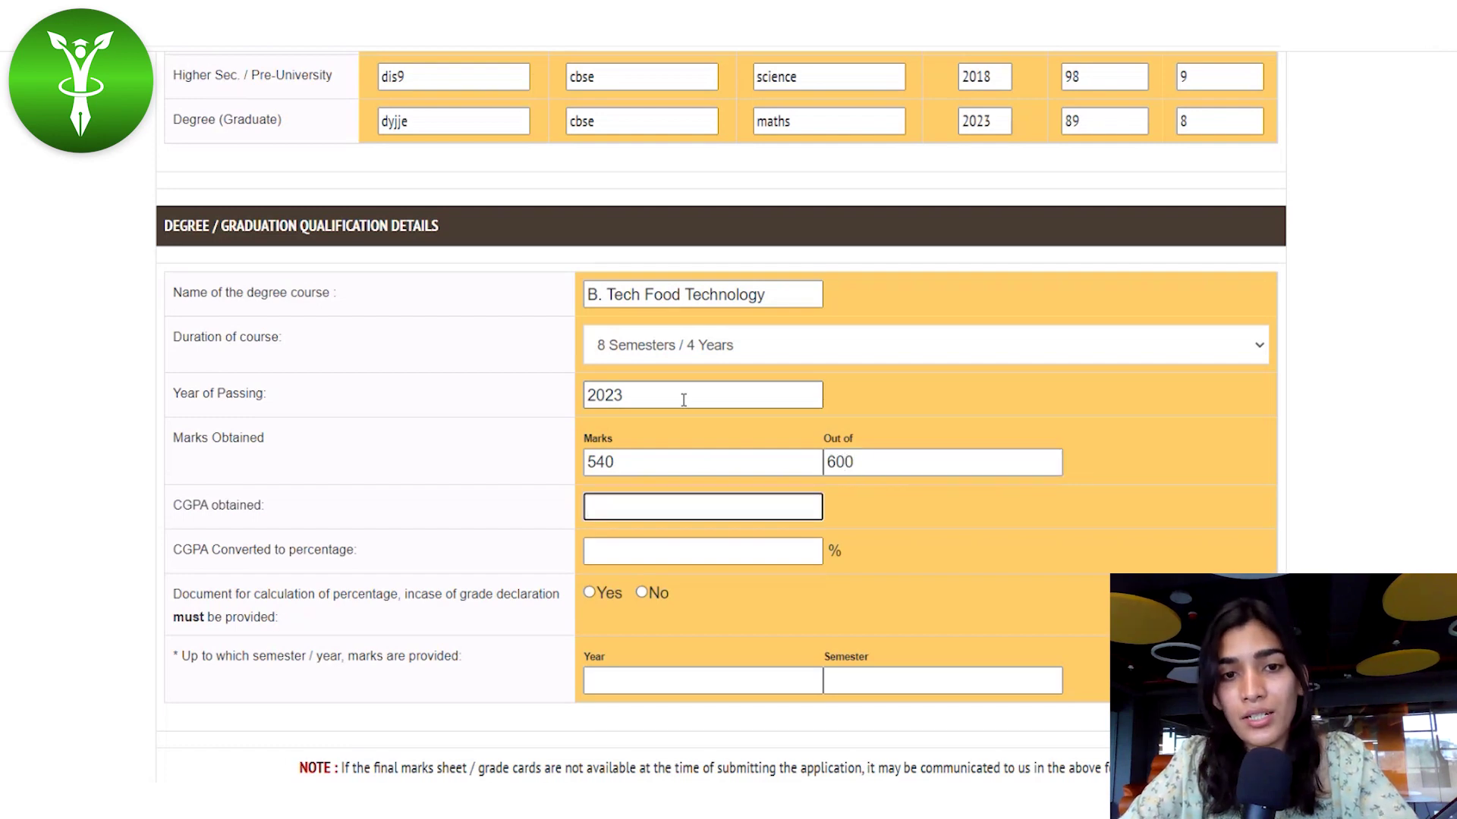
{"action": "type", "text": "9"}
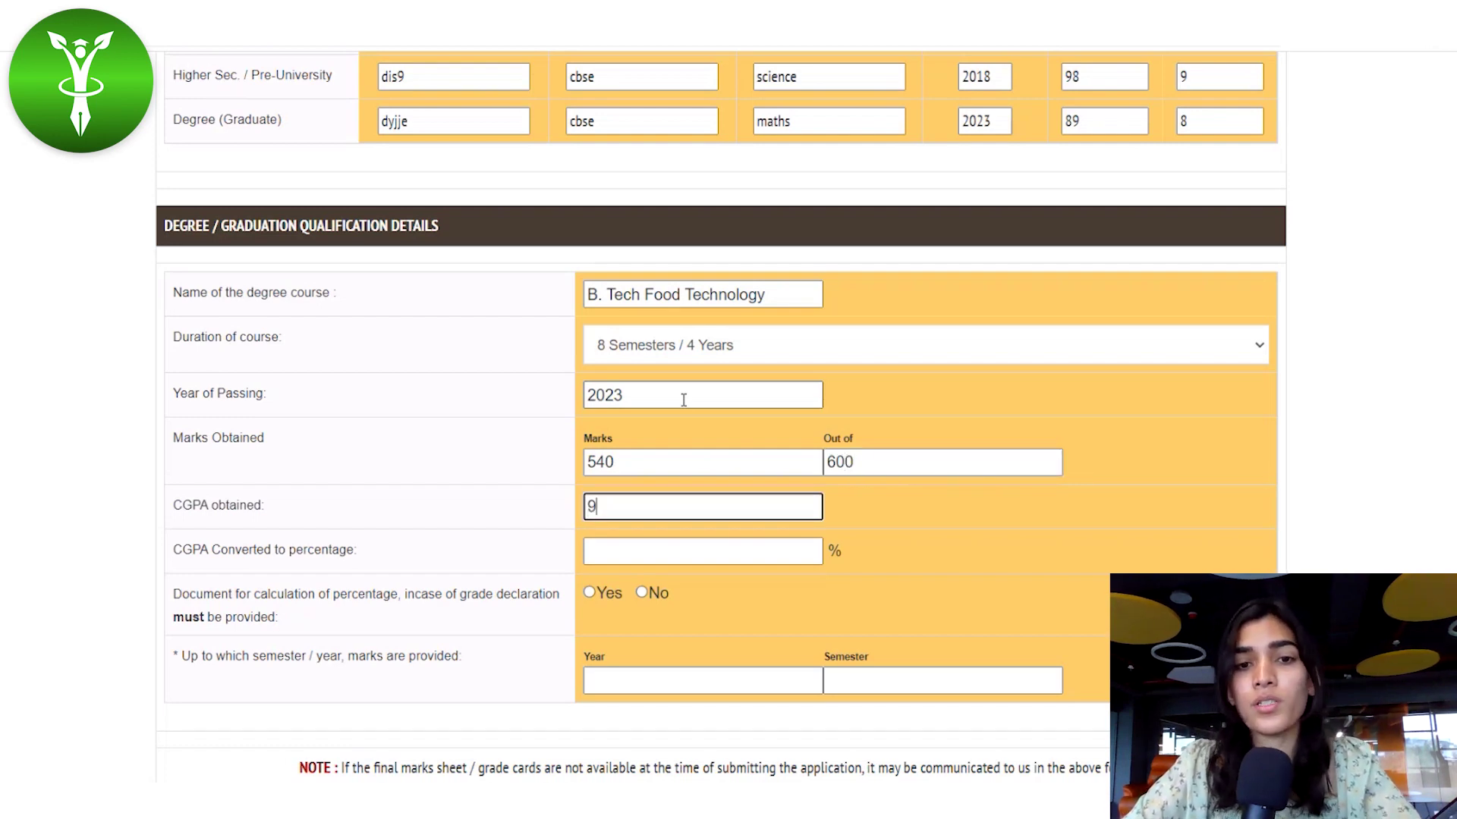
{"action": "key", "text": "Tab"}
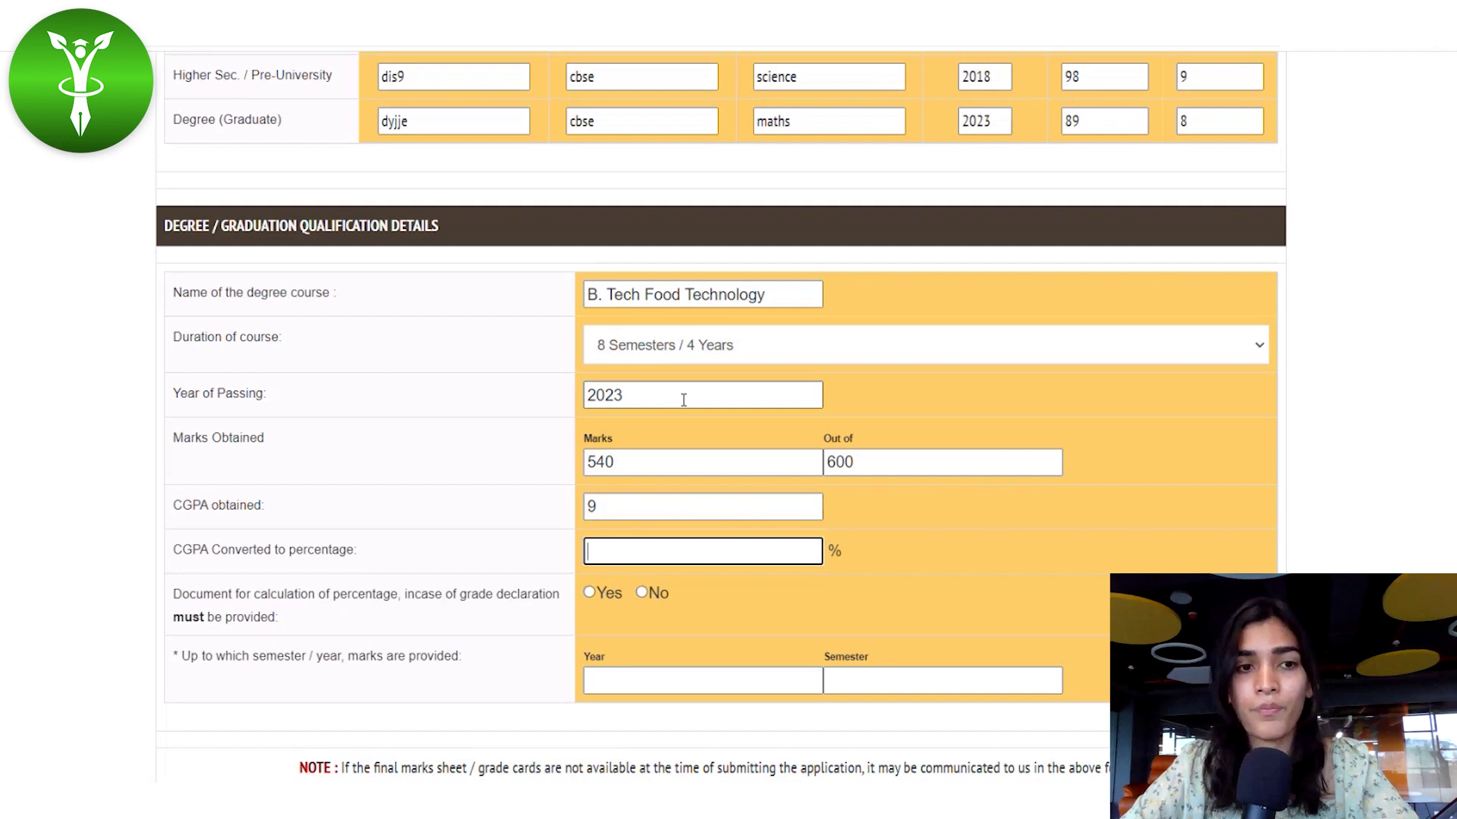
{"action": "type", "text": "87"}
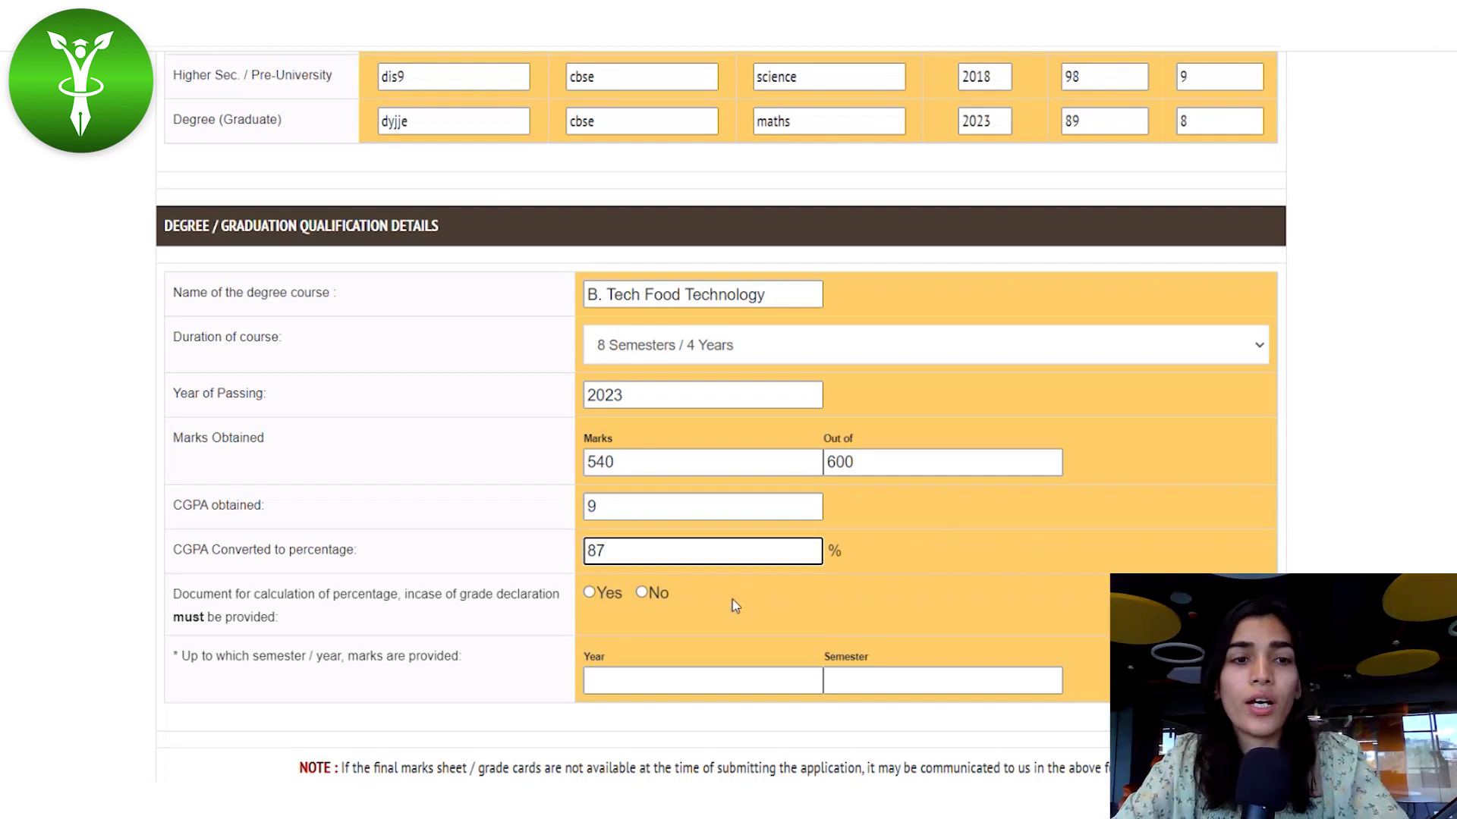
Answer No for the calculation document and give marks up to year 4, semester 7.
{"action": "scroll", "coordinate": [731, 600], "scroll_direction": "down", "scroll_amount": 1}
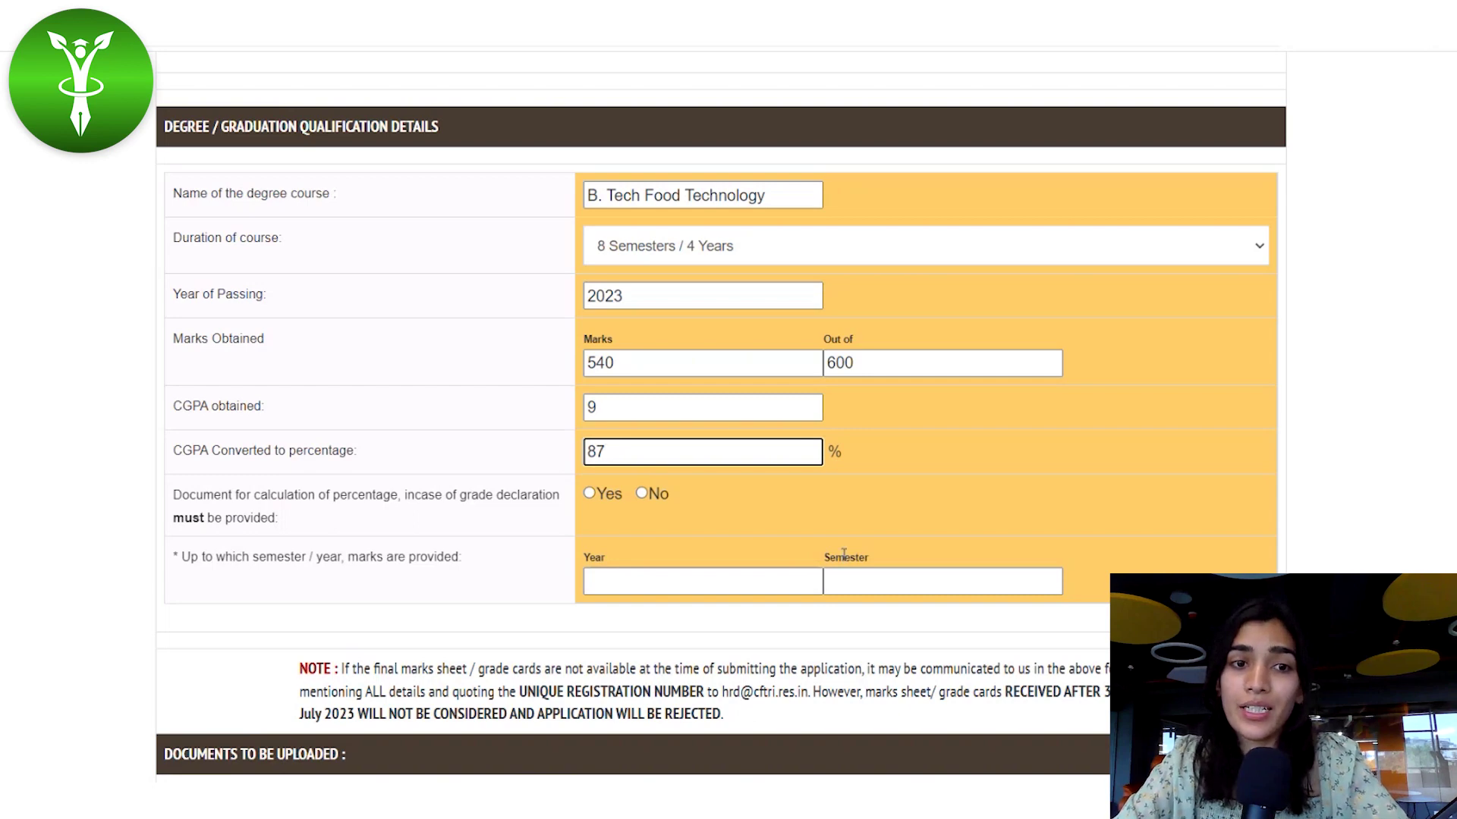
{"action": "scroll", "coordinate": [806, 521], "scroll_direction": "down", "scroll_amount": 1}
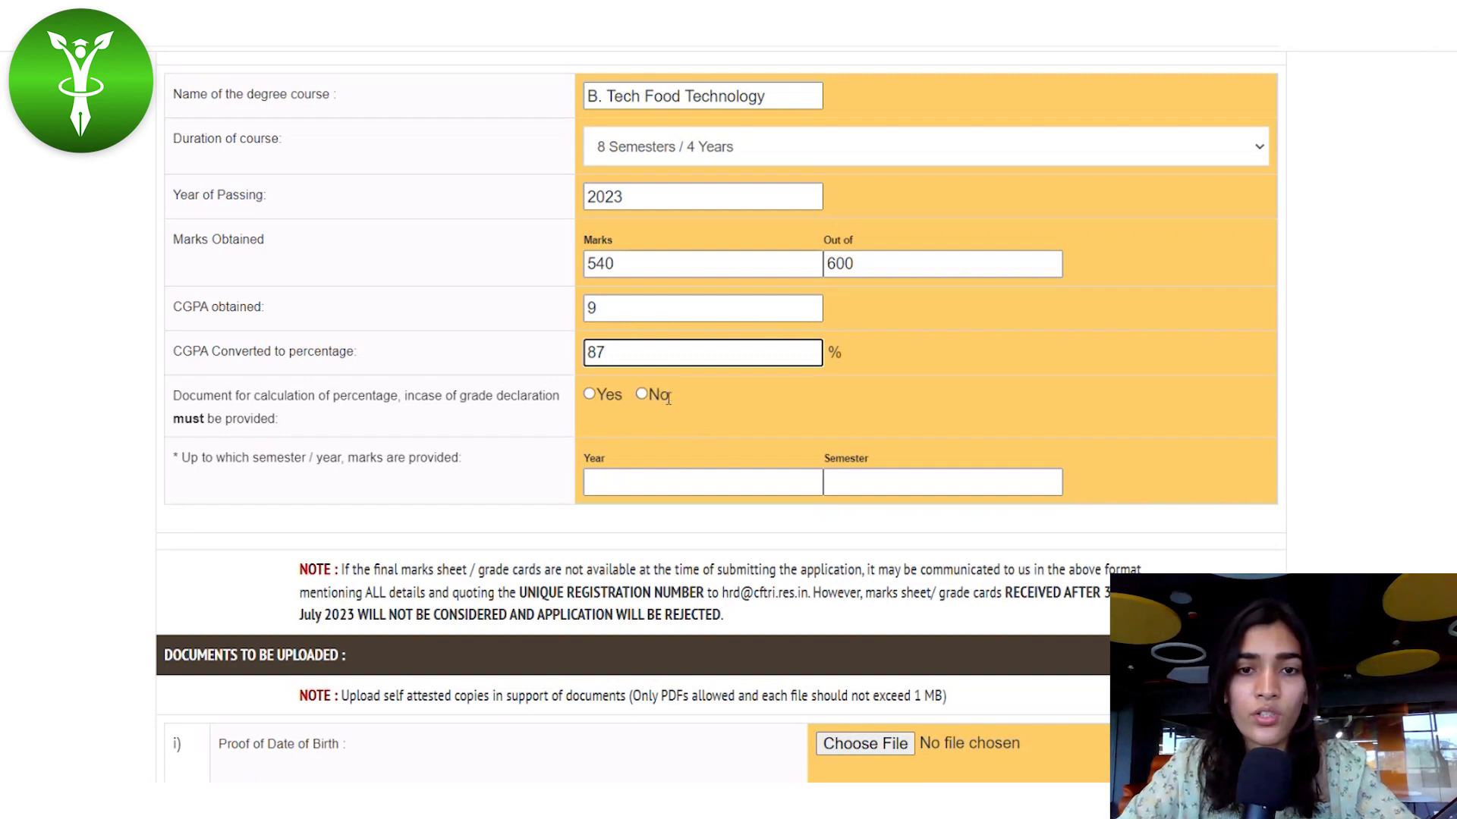
{"action": "left_click", "coordinate": [590, 394]}
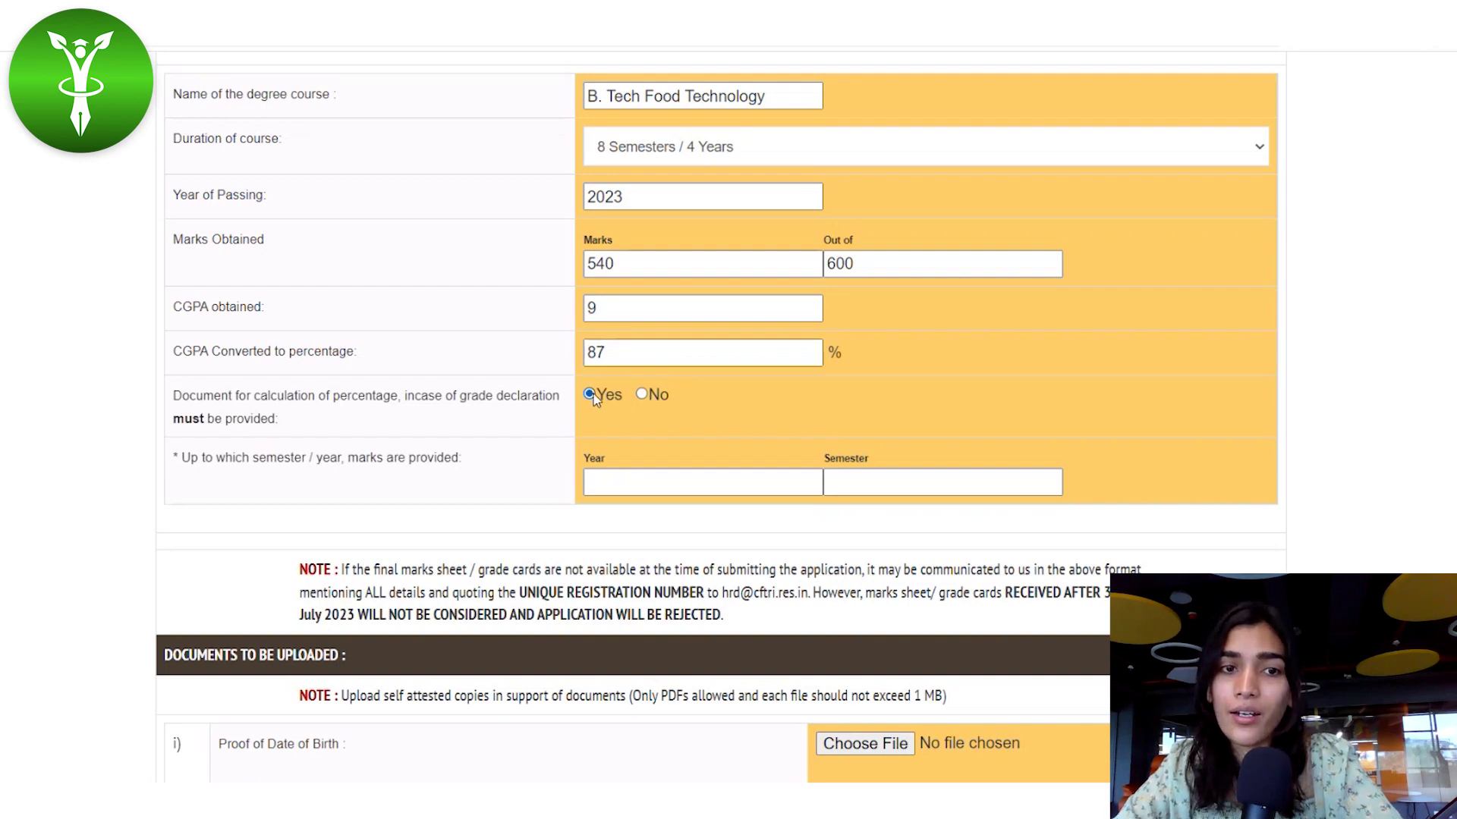
{"action": "left_click", "coordinate": [643, 396]}
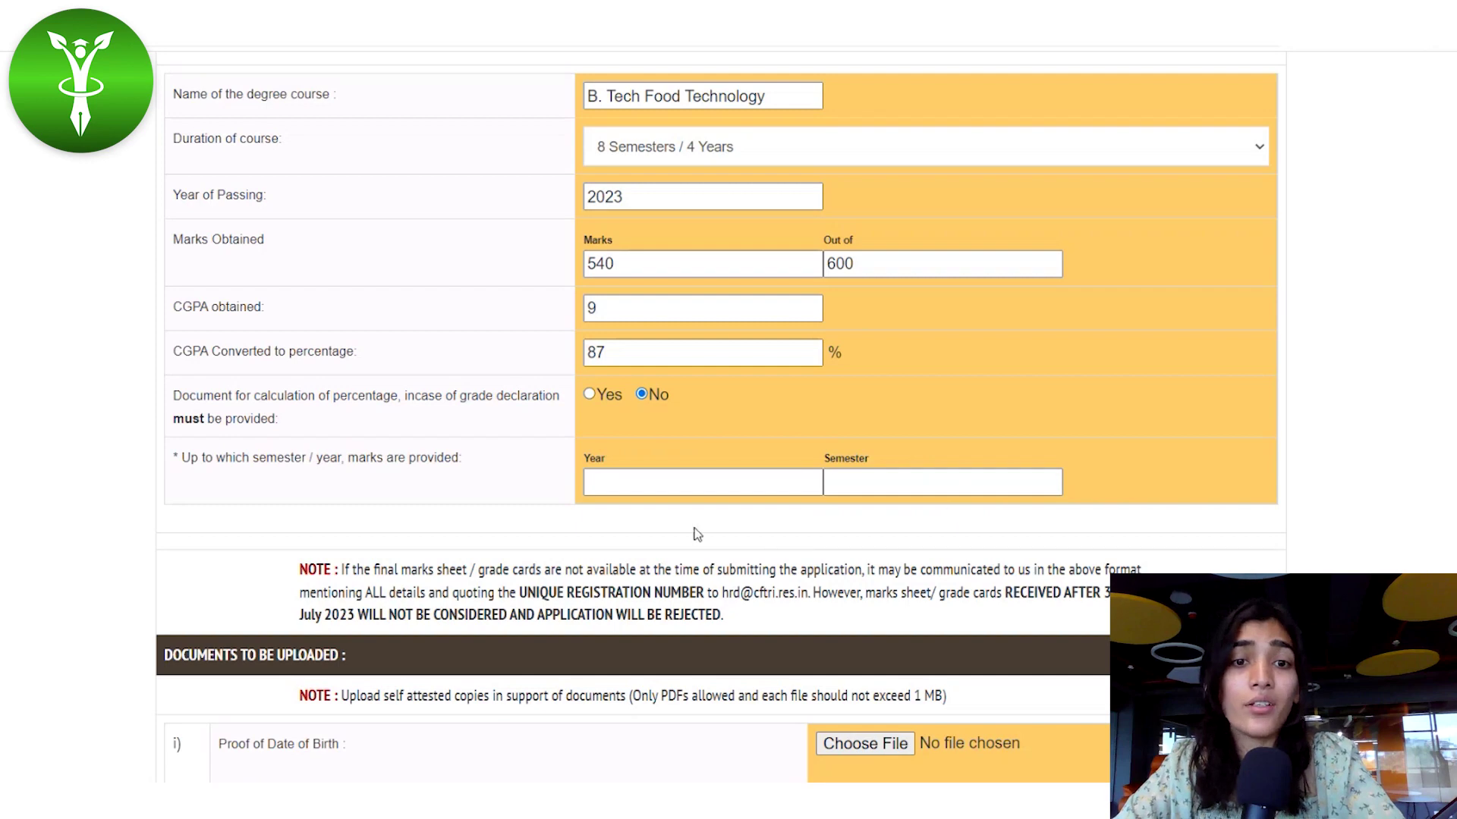
{"action": "left_click", "coordinate": [683, 484]}
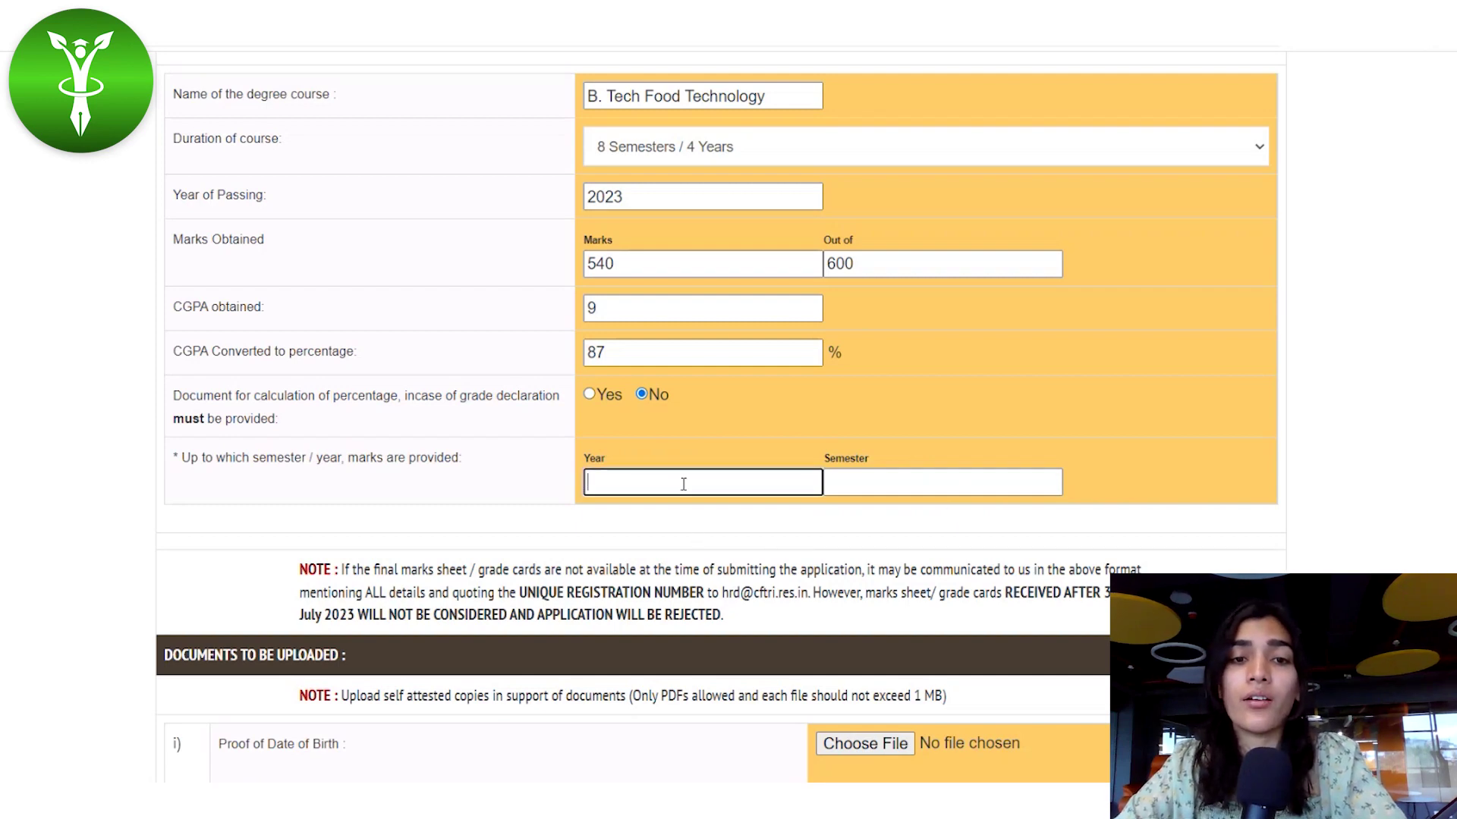
{"action": "type", "text": "4"}
{"action": "key", "text": "Tab"}
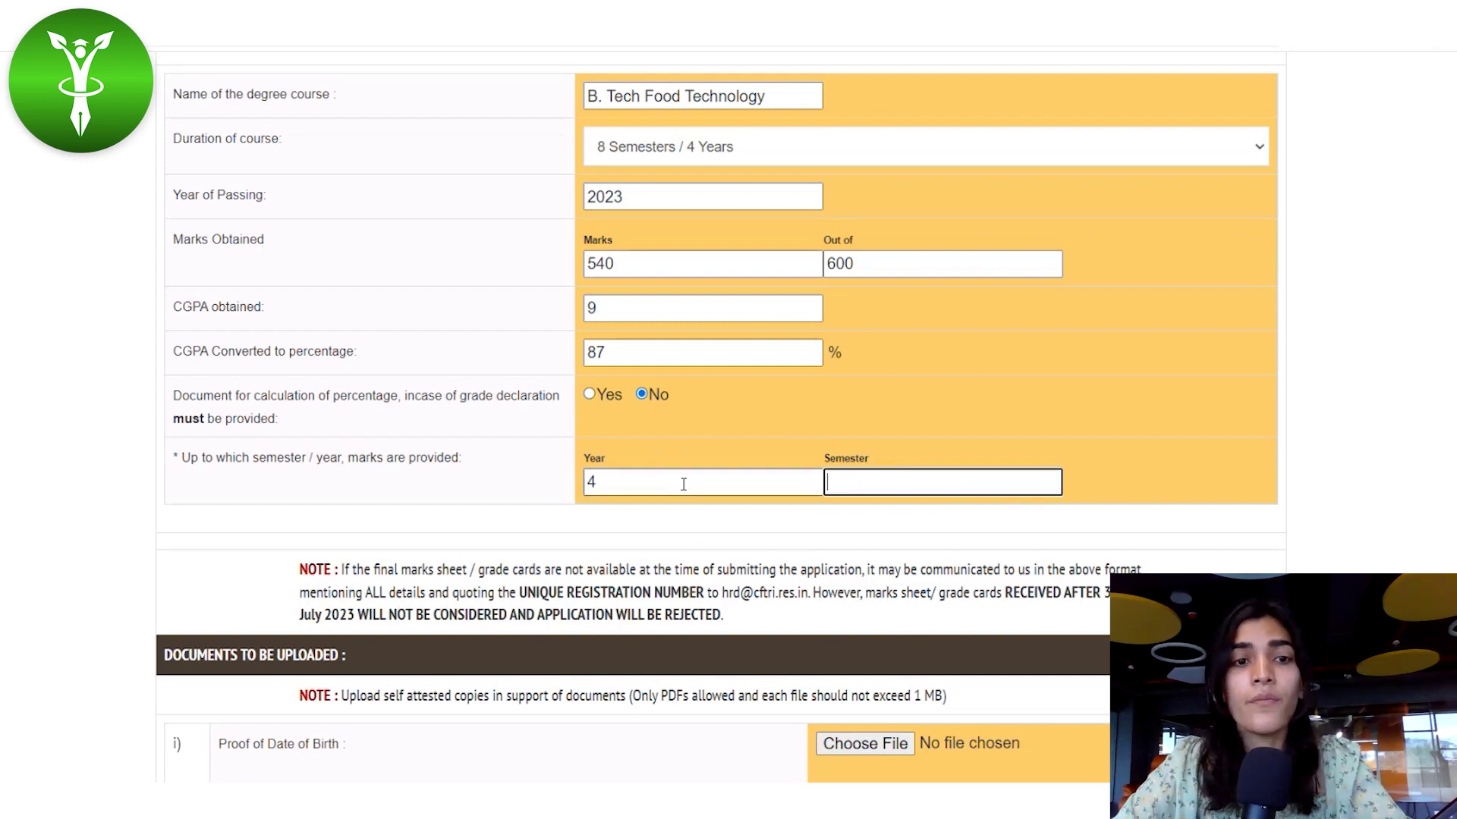
{"action": "type", "text": "7"}
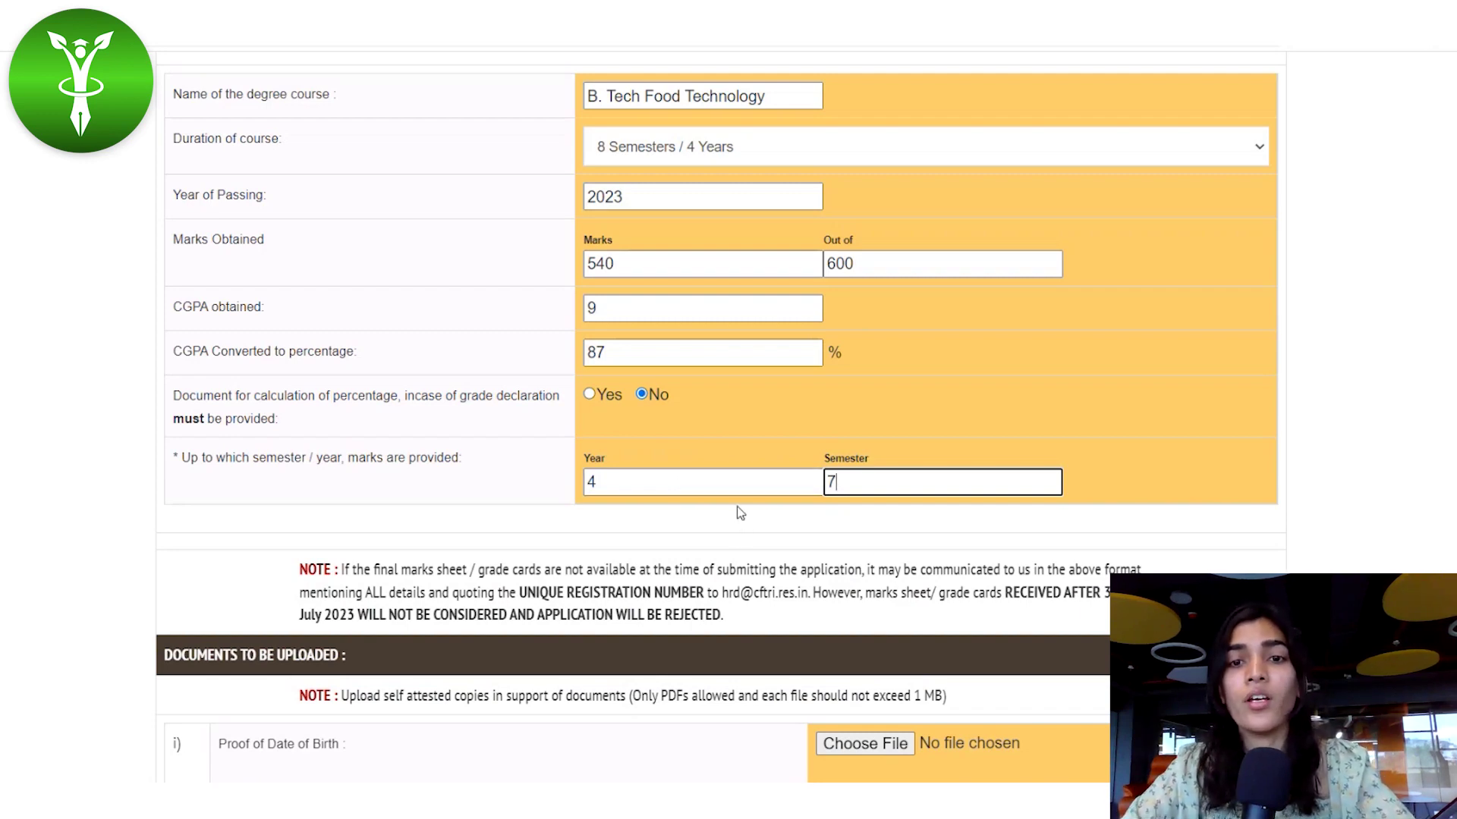
{"action": "left_click", "coordinate": [702, 537]}
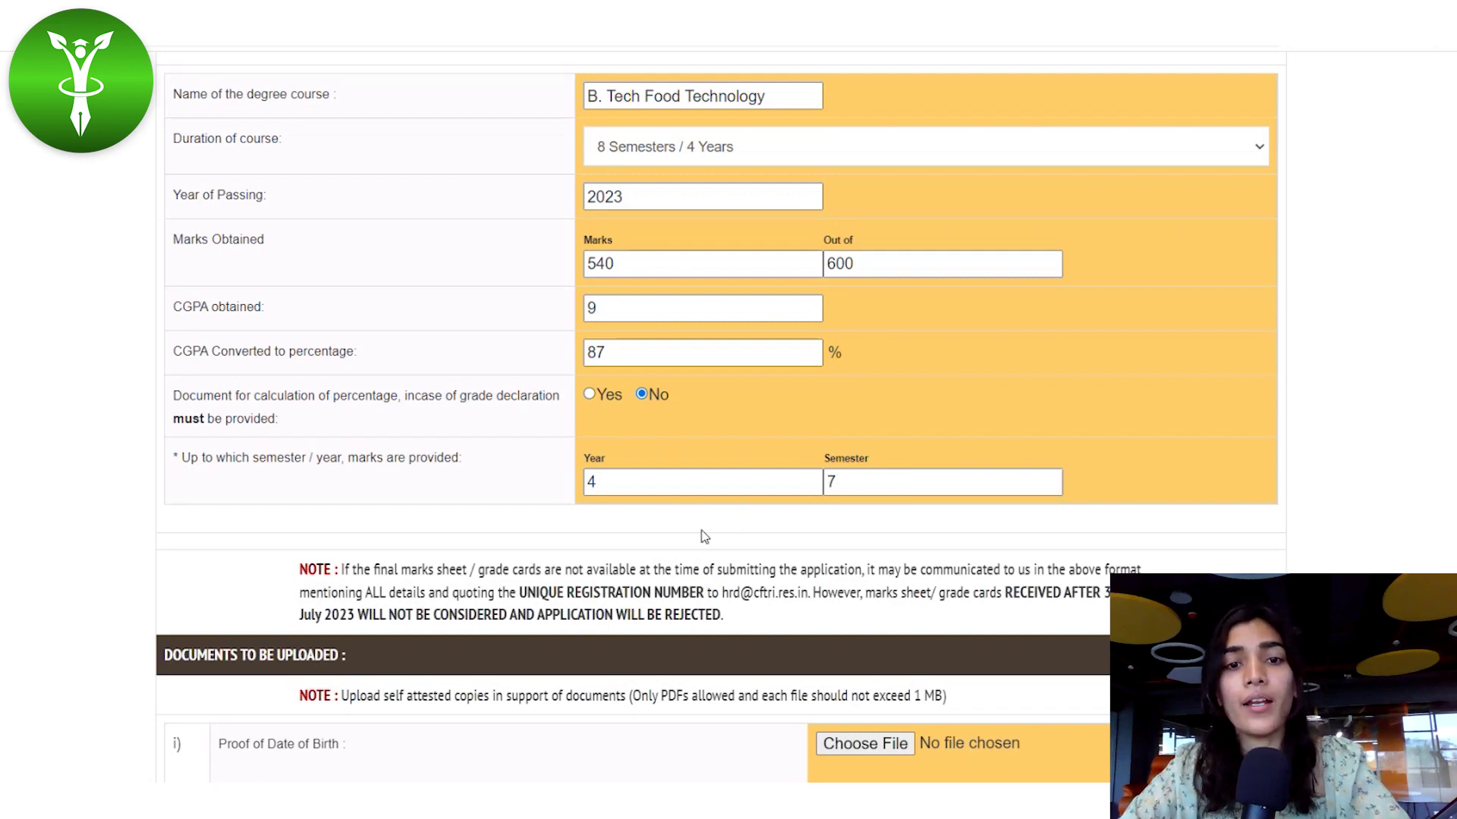
{"action": "scroll", "coordinate": [1397, 575], "scroll_direction": "down", "scroll_amount": 3}
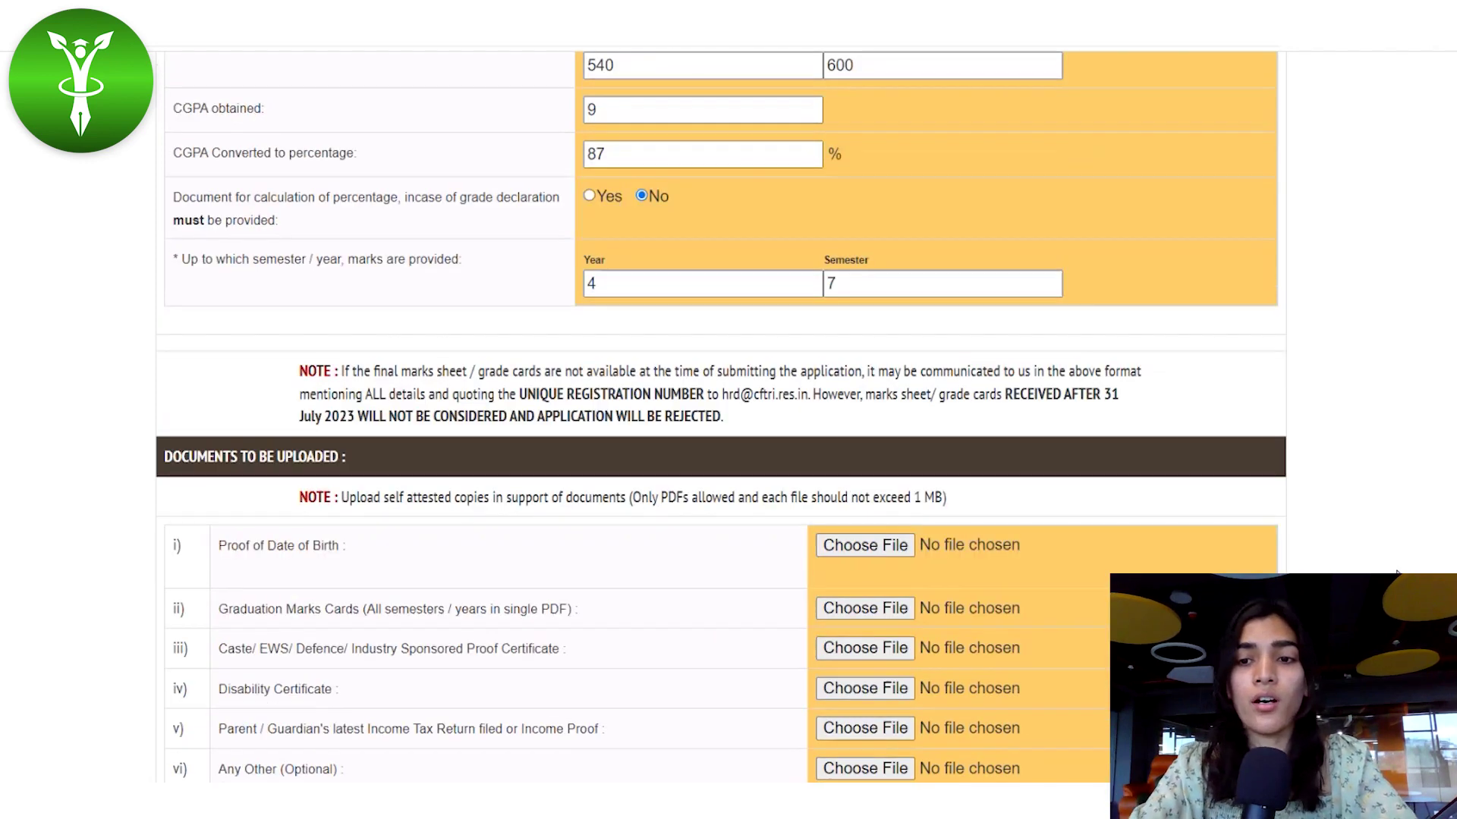
{"action": "scroll", "coordinate": [1397, 574], "scroll_direction": "down", "scroll_amount": 2}
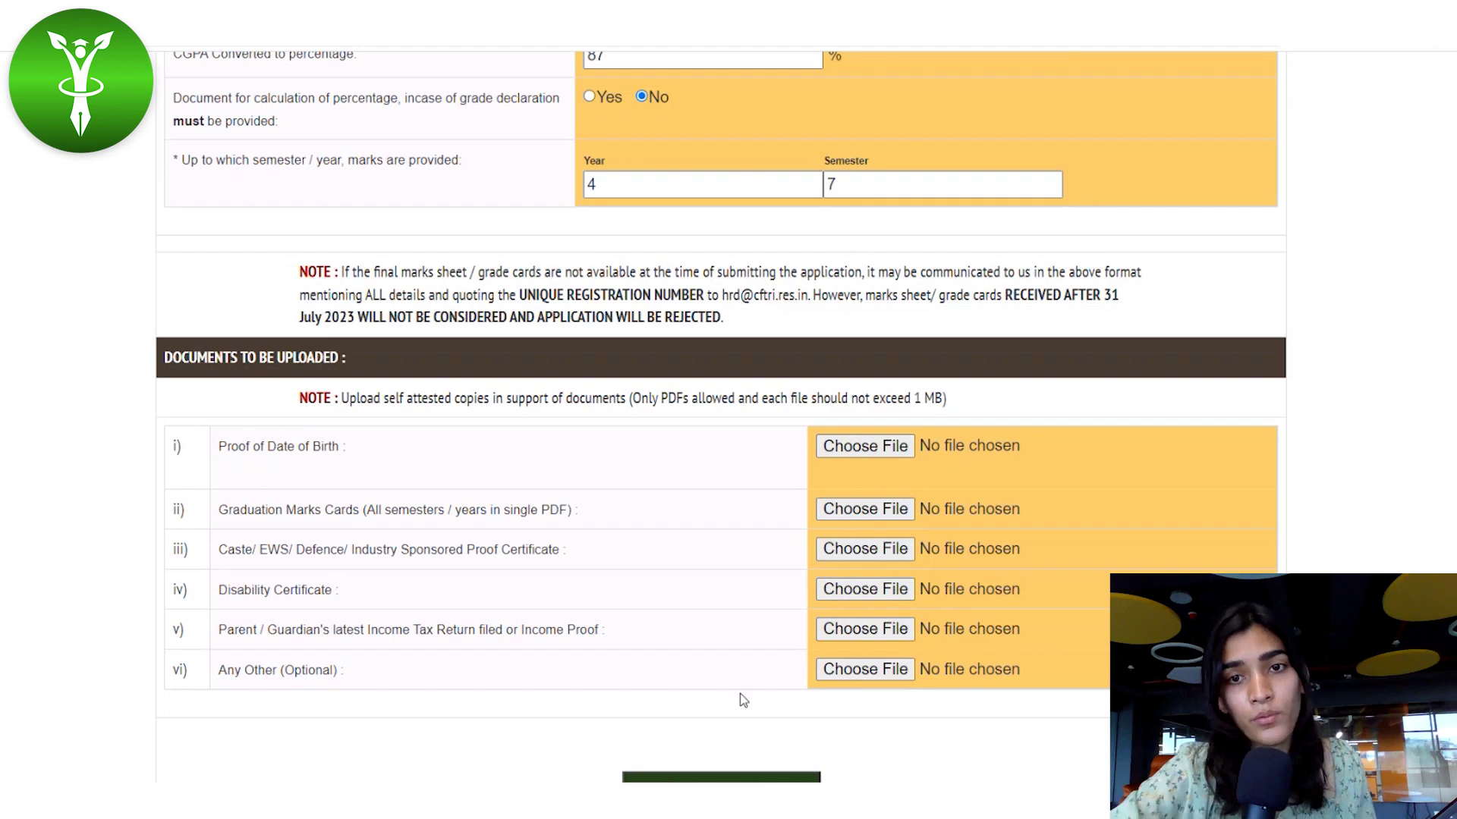
{"action": "scroll", "coordinate": [954, 521], "scroll_direction": "down", "scroll_amount": 3}
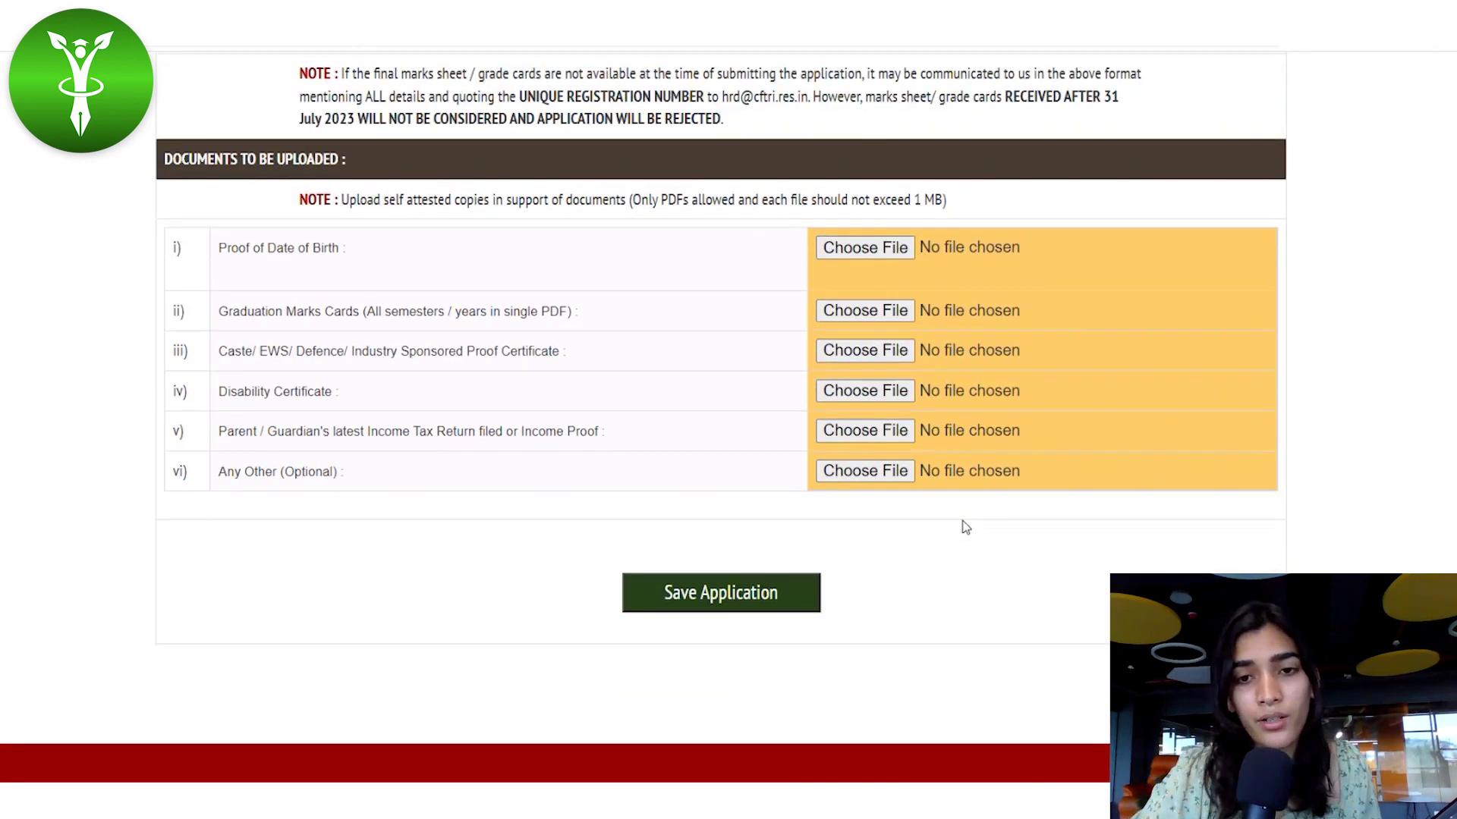